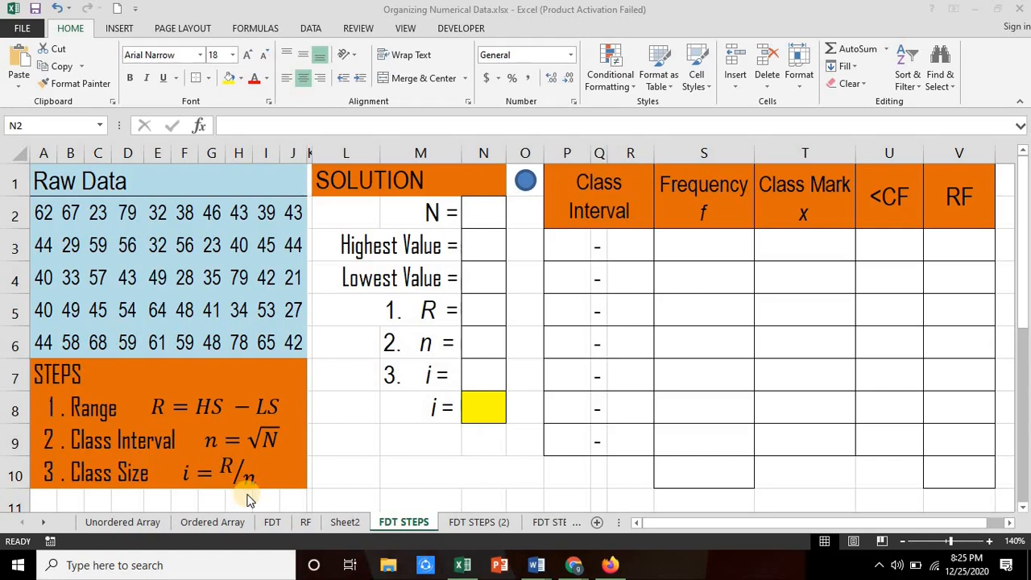
Step: Enter a COUNT formula over the raw data A2:J6 in cell N2 to compute N
left_click(485, 214)
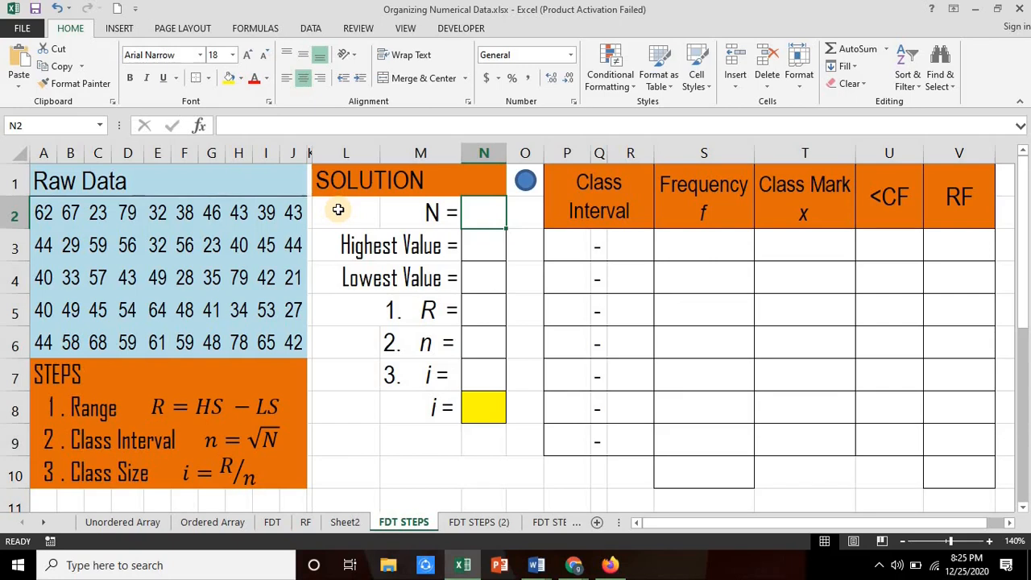
type("=co")
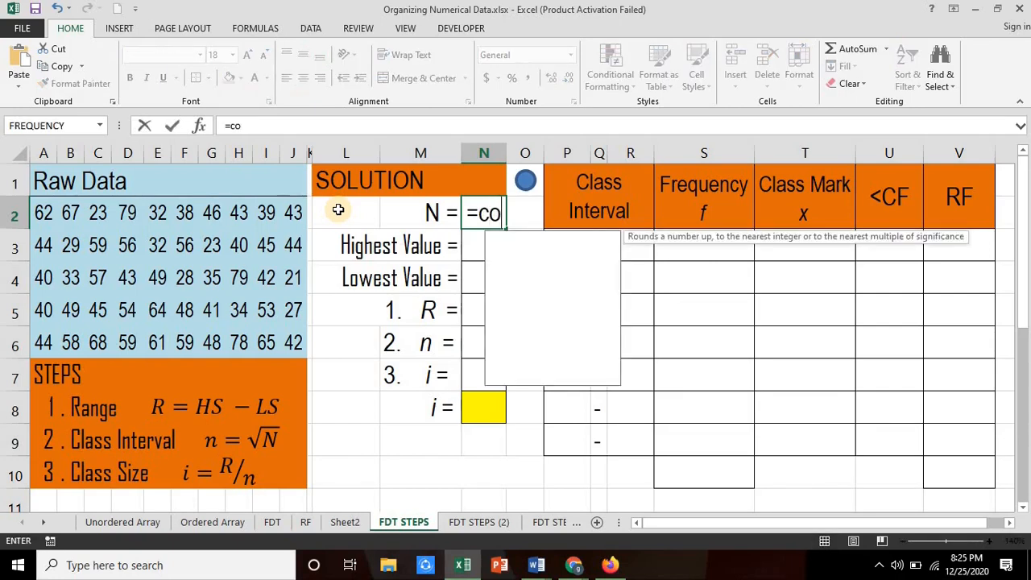
type("unt(")
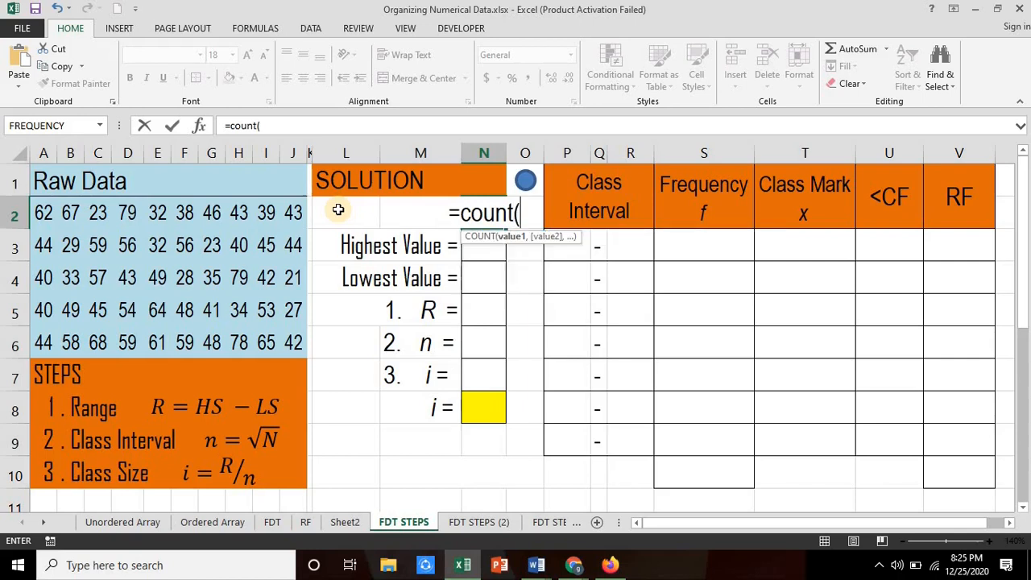
left_click_drag(43, 213, 288, 339)
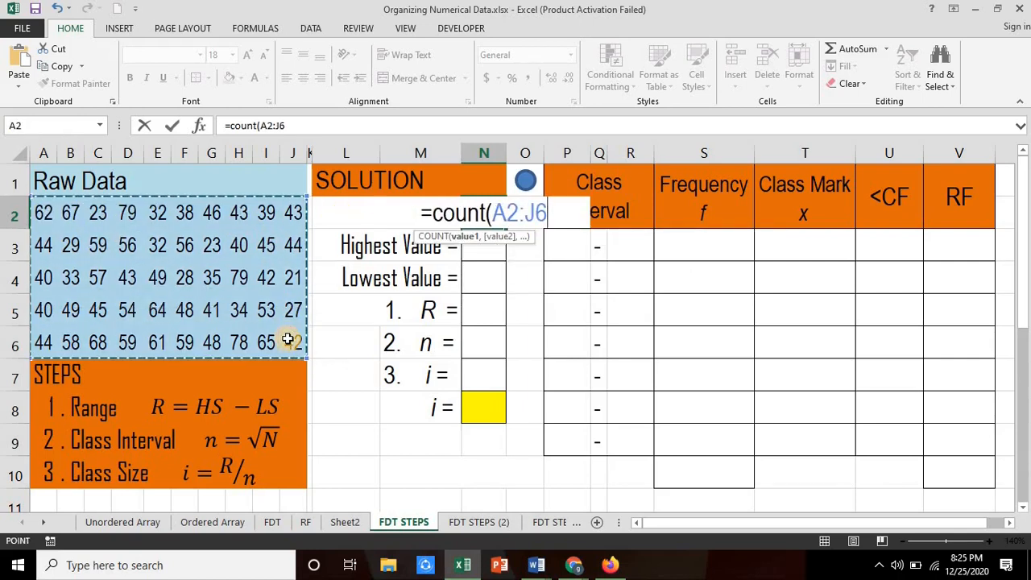
key("Return")
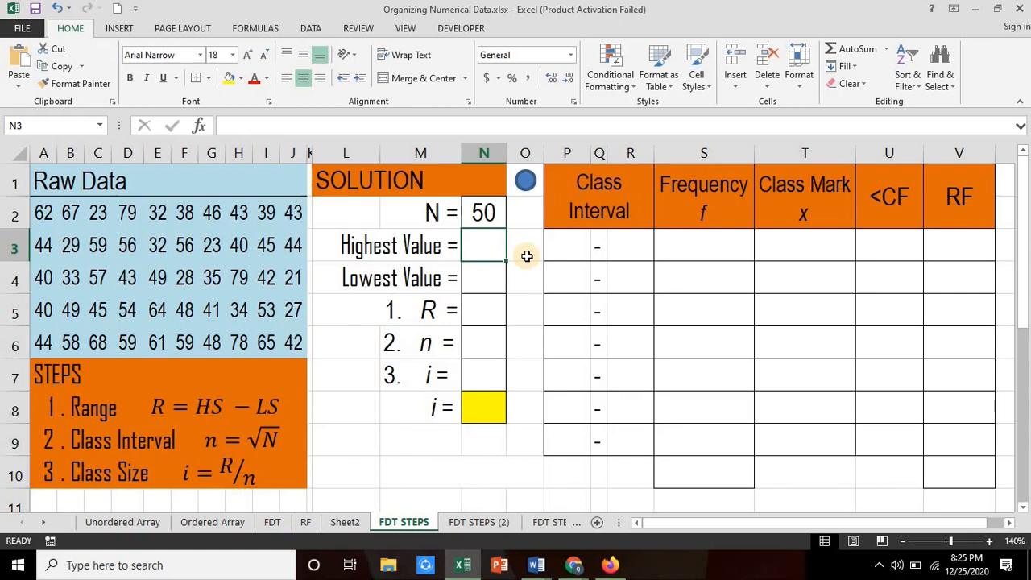
Step: Compute the highest value in cell N3 with a MAX formula over the raw data A2:J6
type("=")
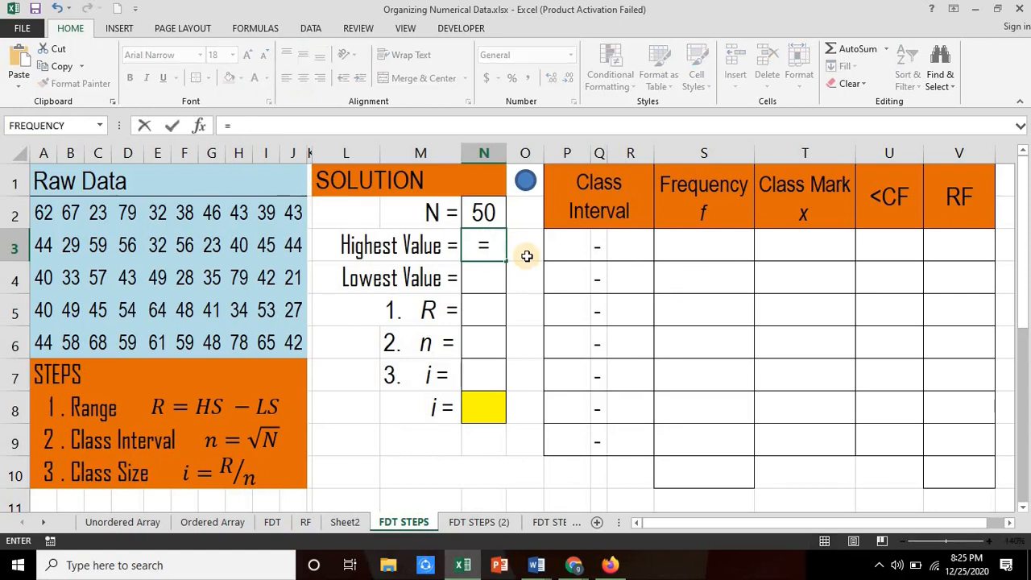
type("max(")
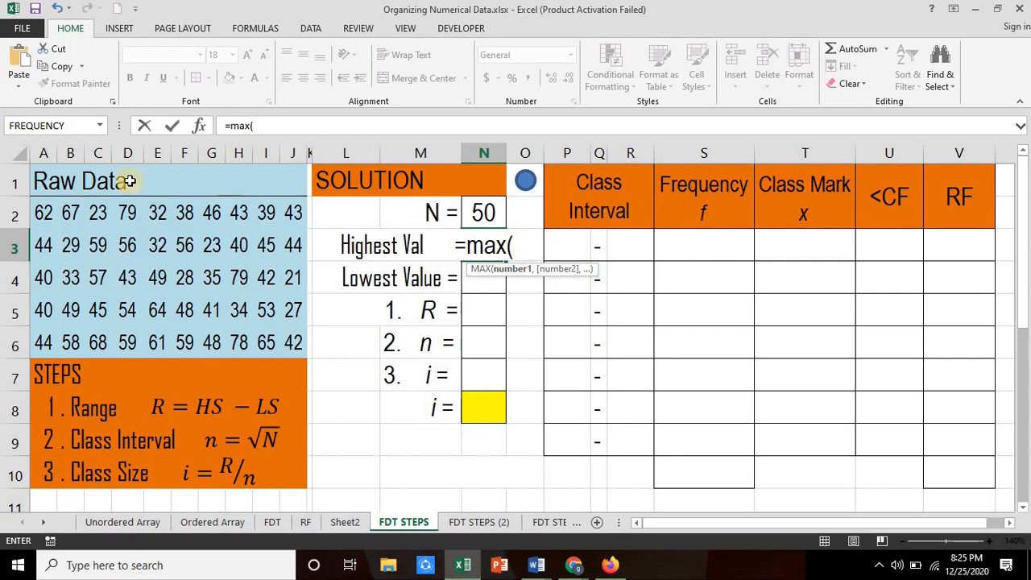
left_click_drag(42, 211, 295, 340)
key("Return")
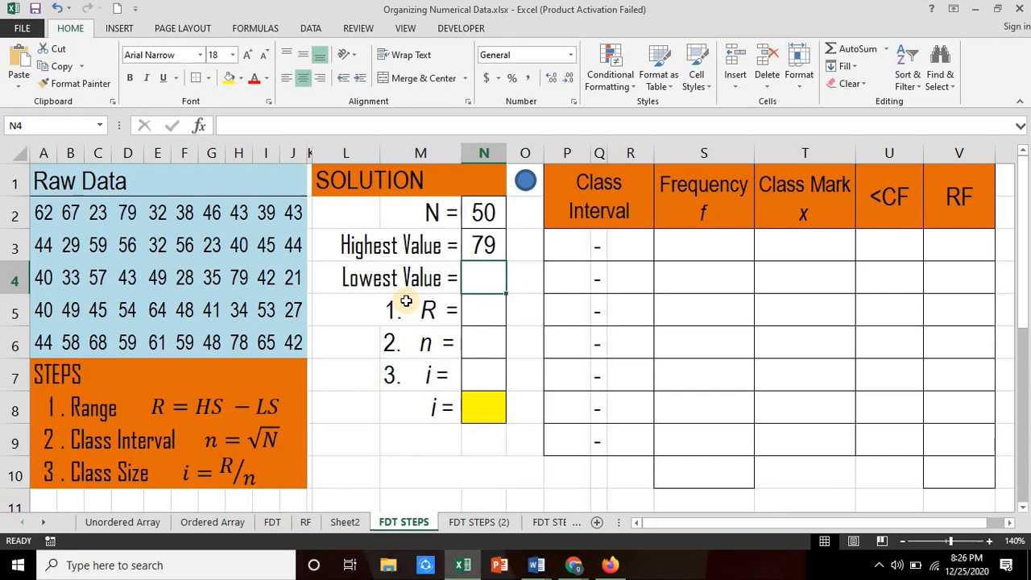
Step: Compute the lowest value in cell N4 with a MIN formula over the raw data A2:J6
type("=min")
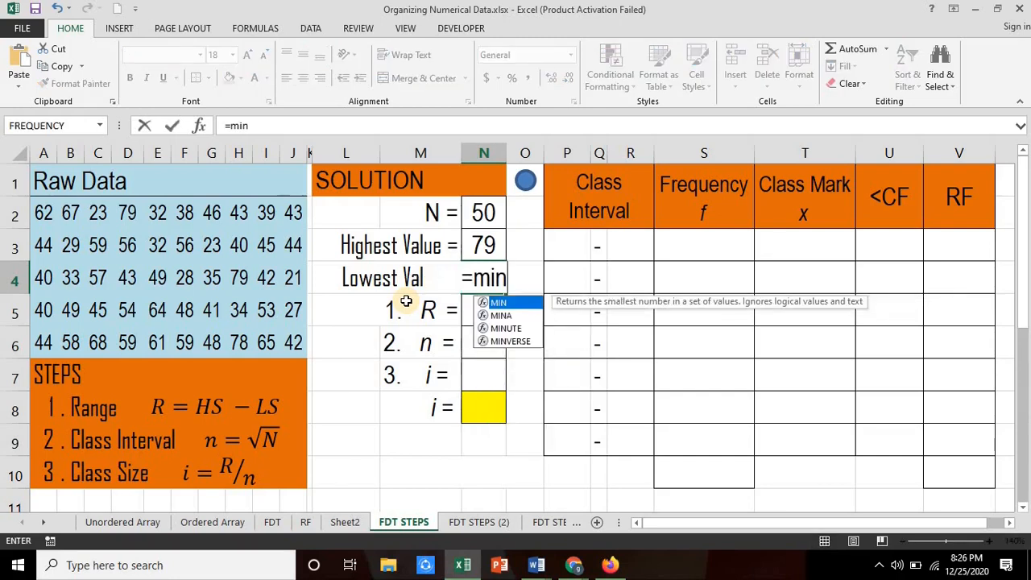
type("(")
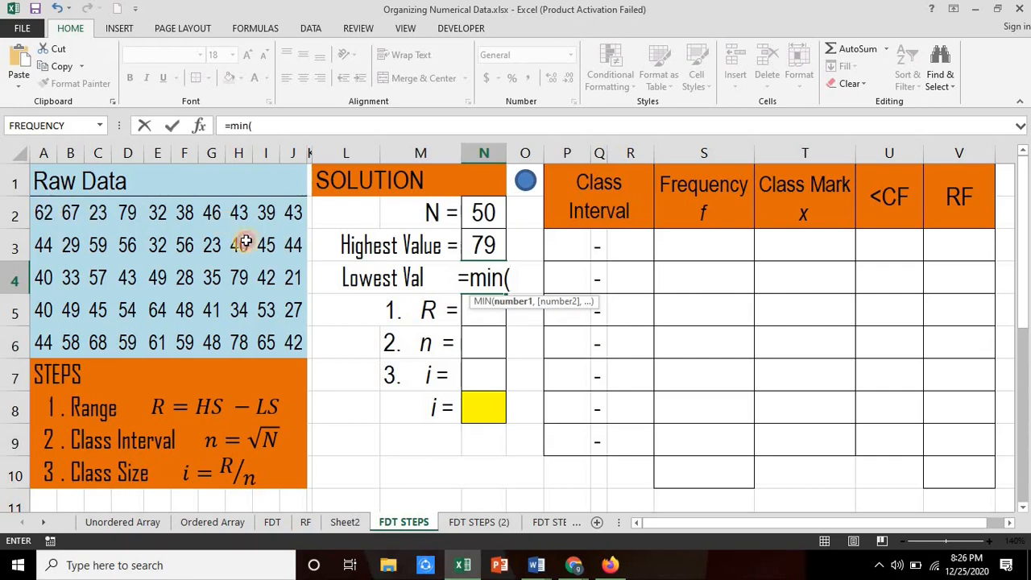
left_click_drag(43, 212, 290, 342)
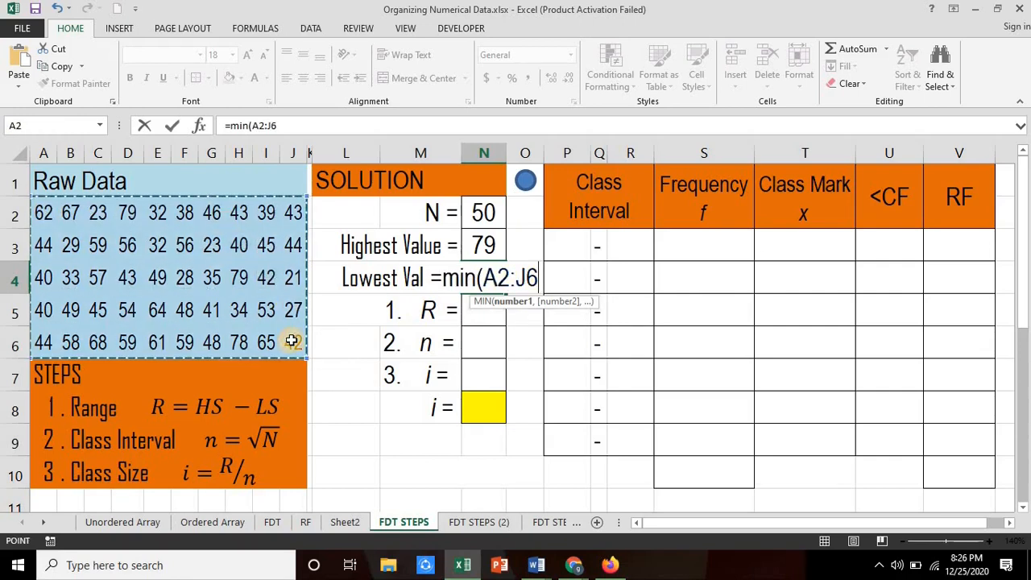
key("Return")
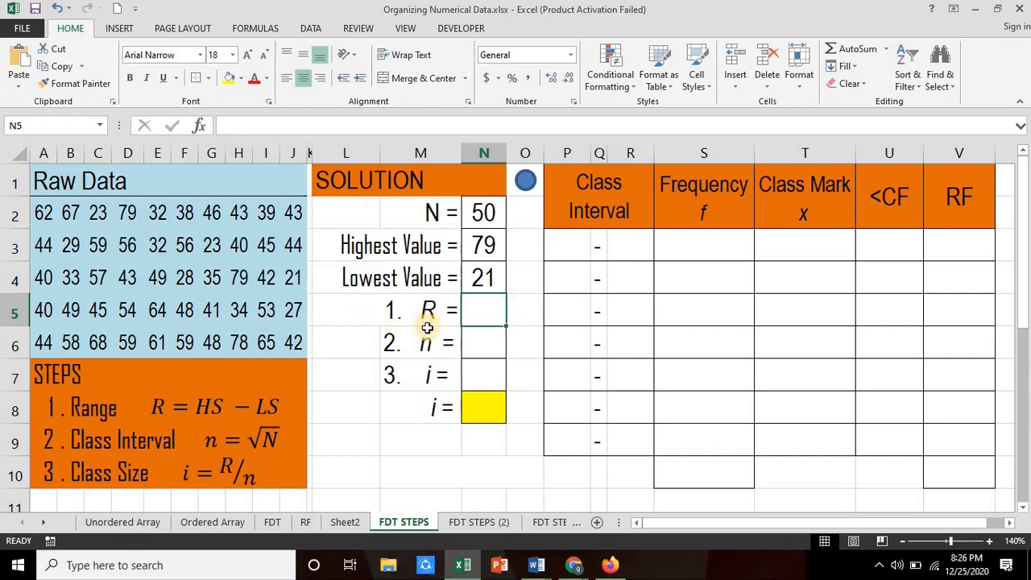
Step: Calculate the range R in cell N5 by subtracting the lowest value from the highest with =N3-N4
type("=")
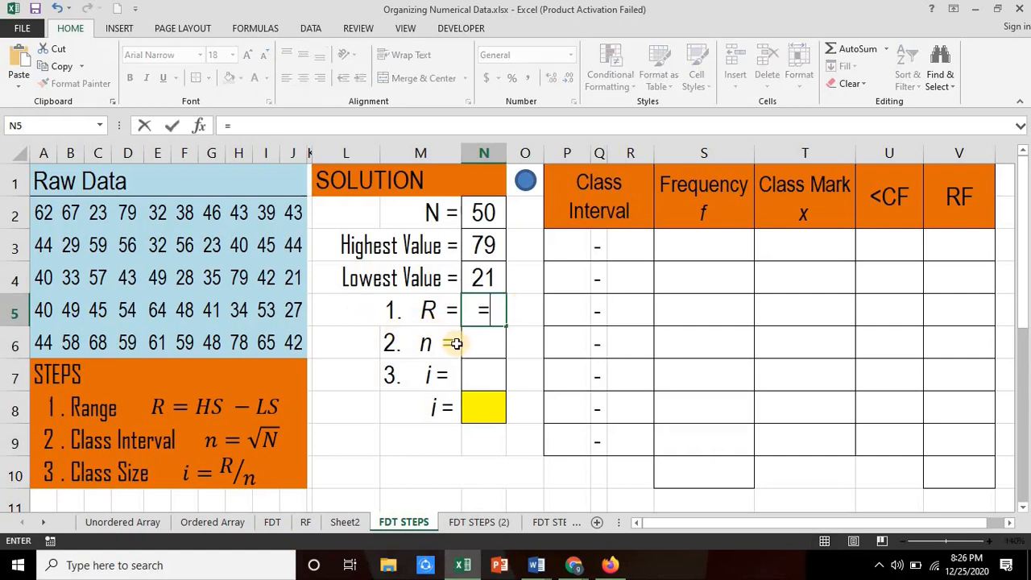
left_click(497, 247)
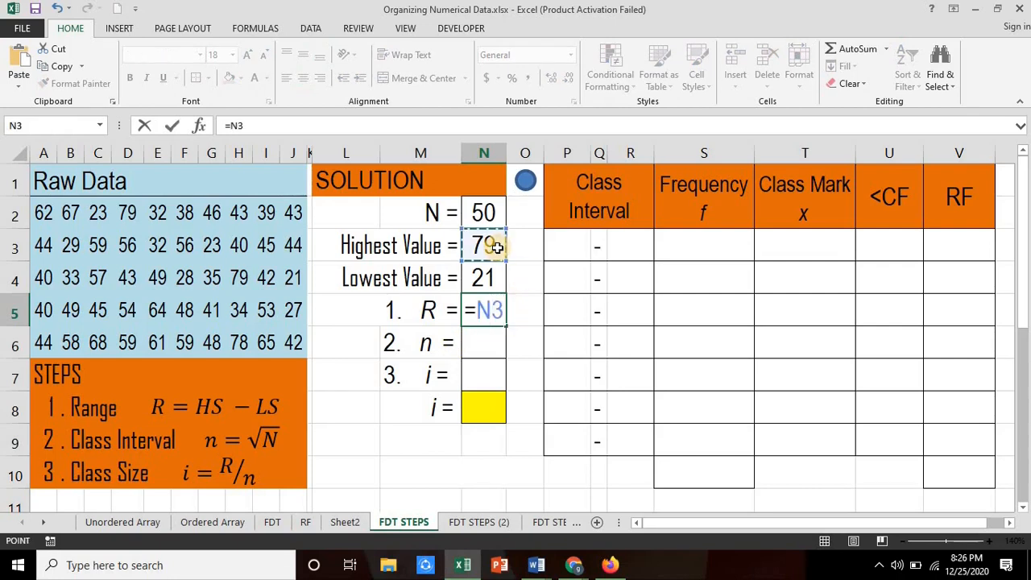
type("-")
left_click(481, 275)
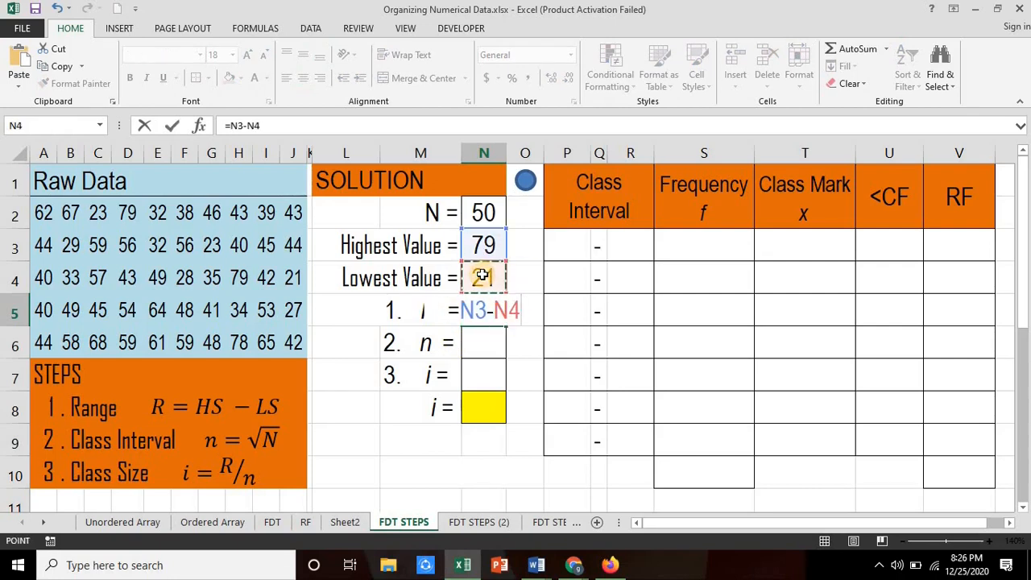
key("Return")
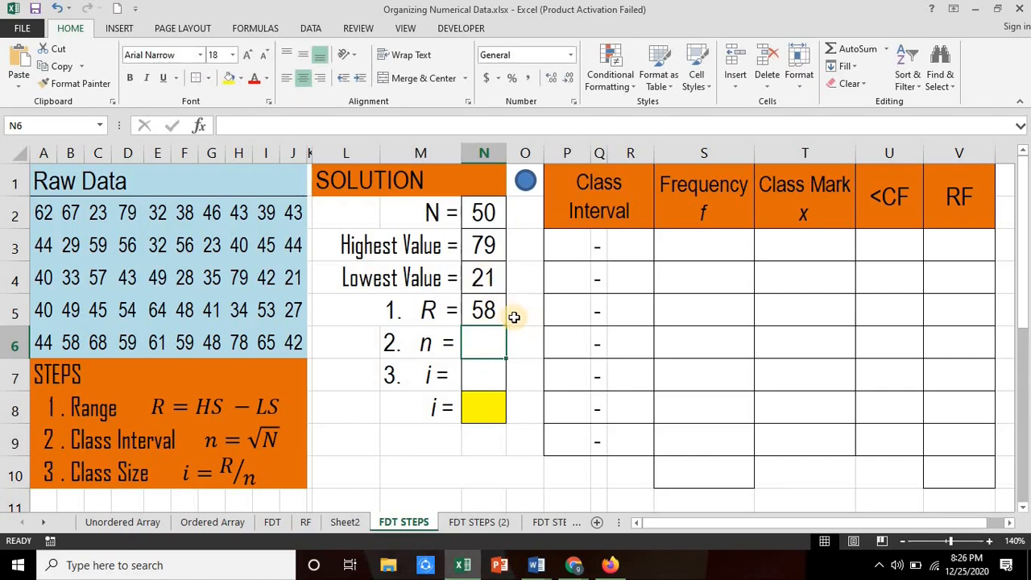
Step: Replace the range formula in cell N5 with =max(A2:J6)-min(A2:J6), calculated directly from the raw data
left_click(483, 314)
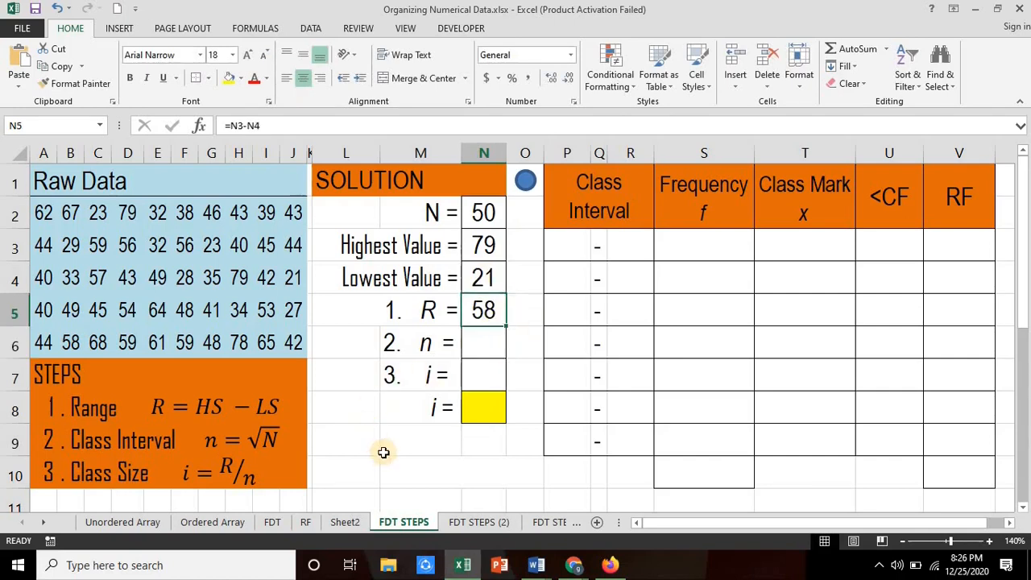
type("=")
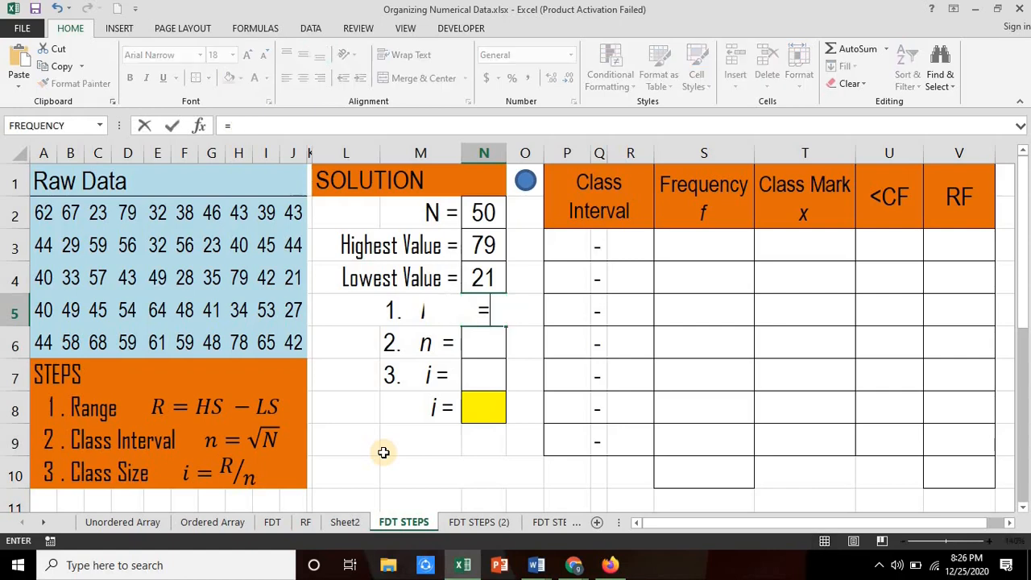
type("max(")
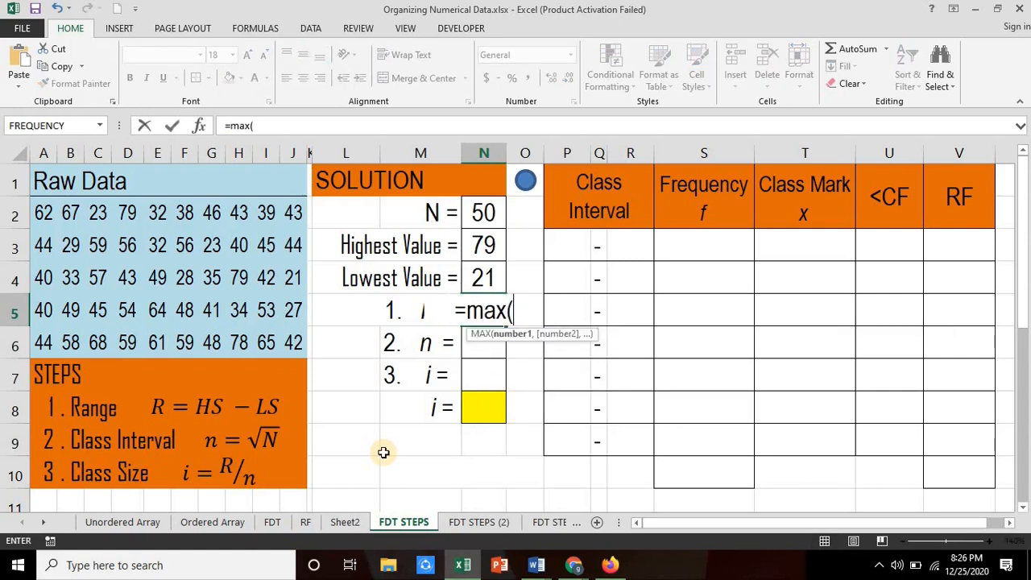
left_click_drag(44, 211, 289, 333)
type(")")
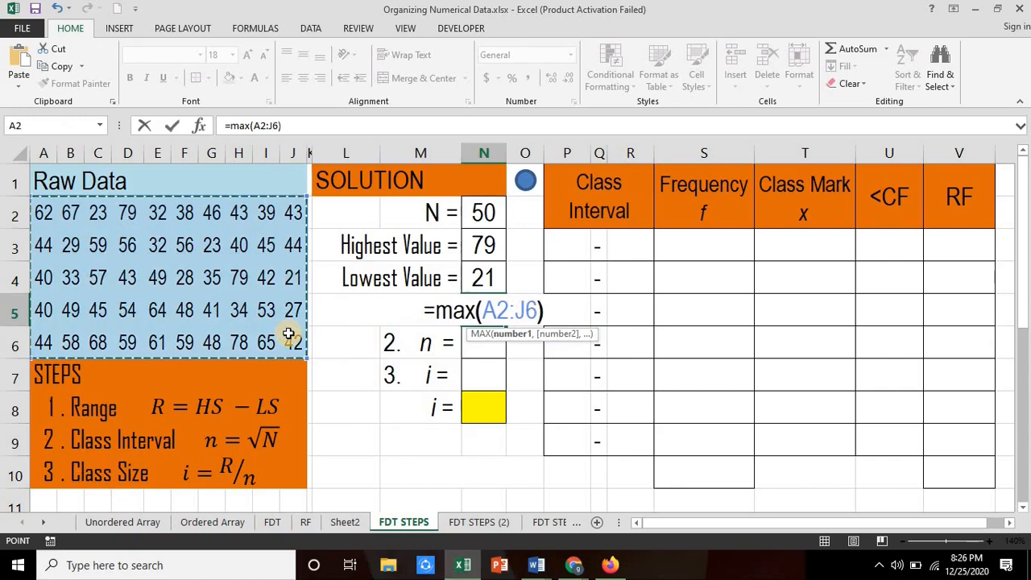
type("-")
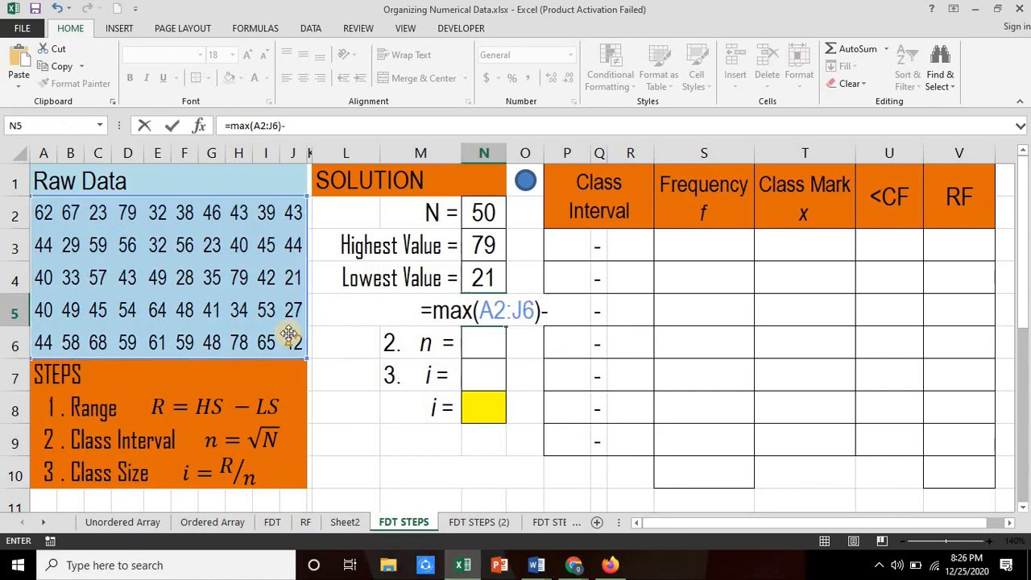
type("min(")
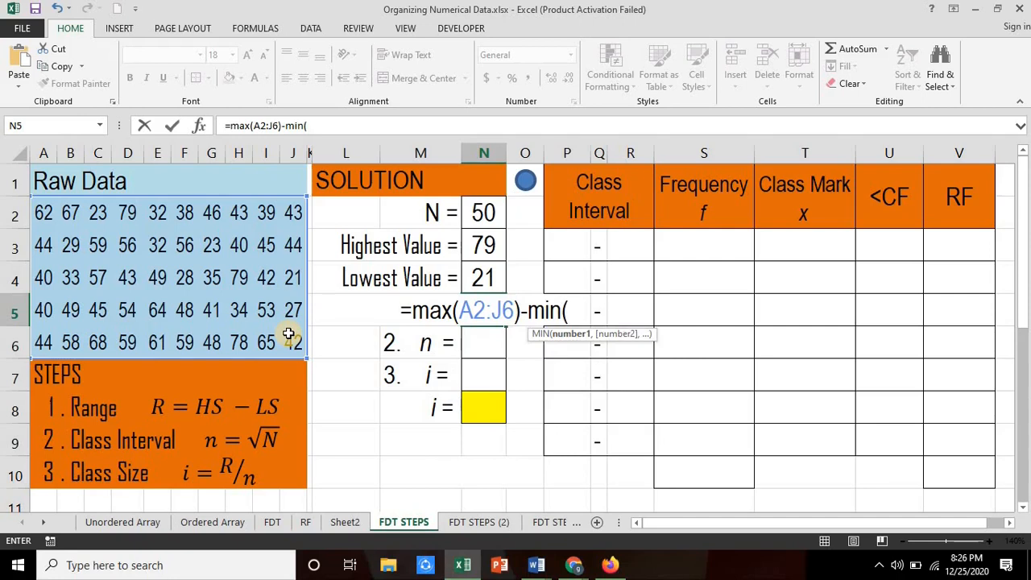
left_click_drag(48, 213, 298, 342)
type(")")
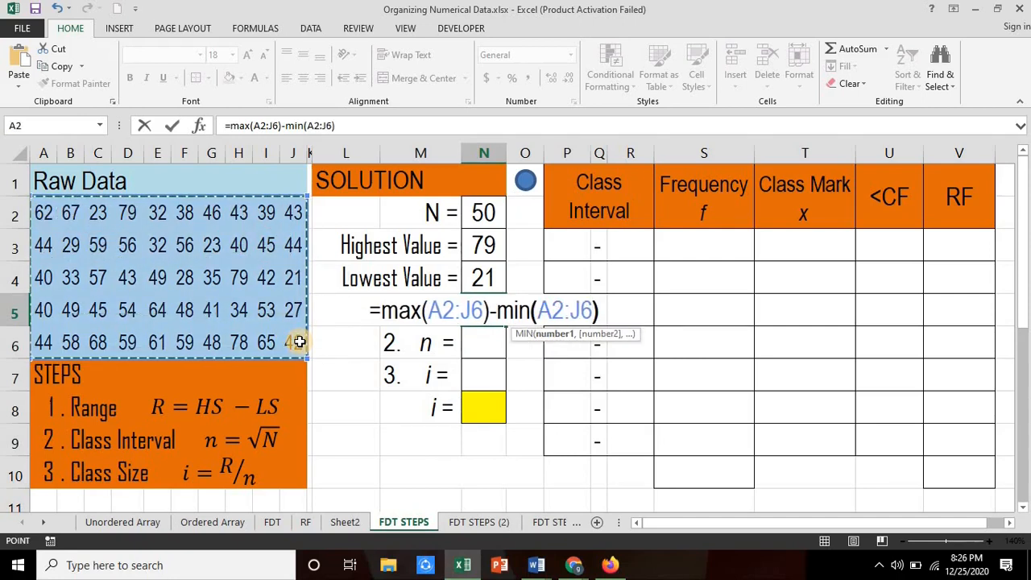
key("Return")
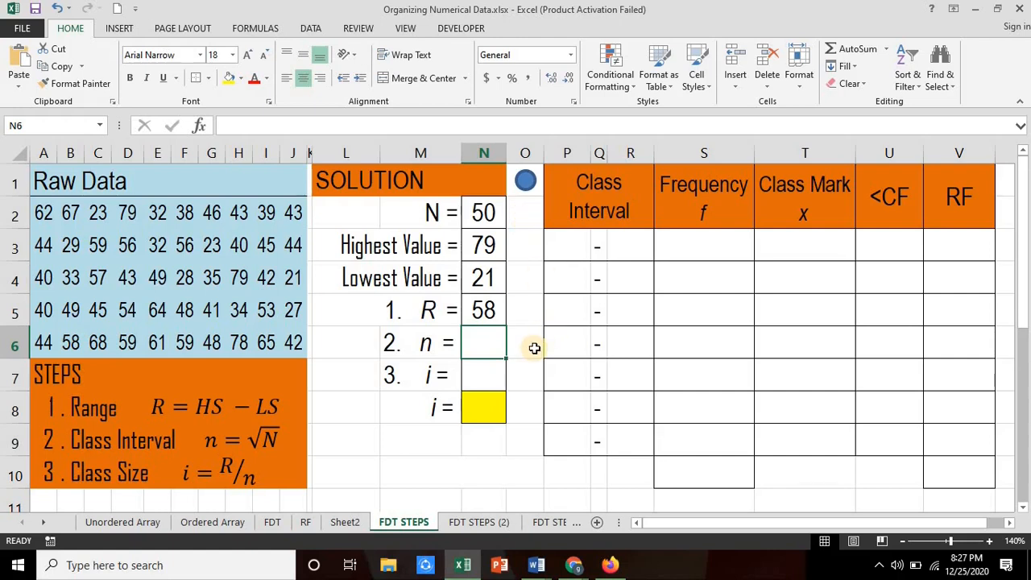
Step: Calculate the number of class intervals n in cell N6 as the square root of N2 using SQRT
type("=s")
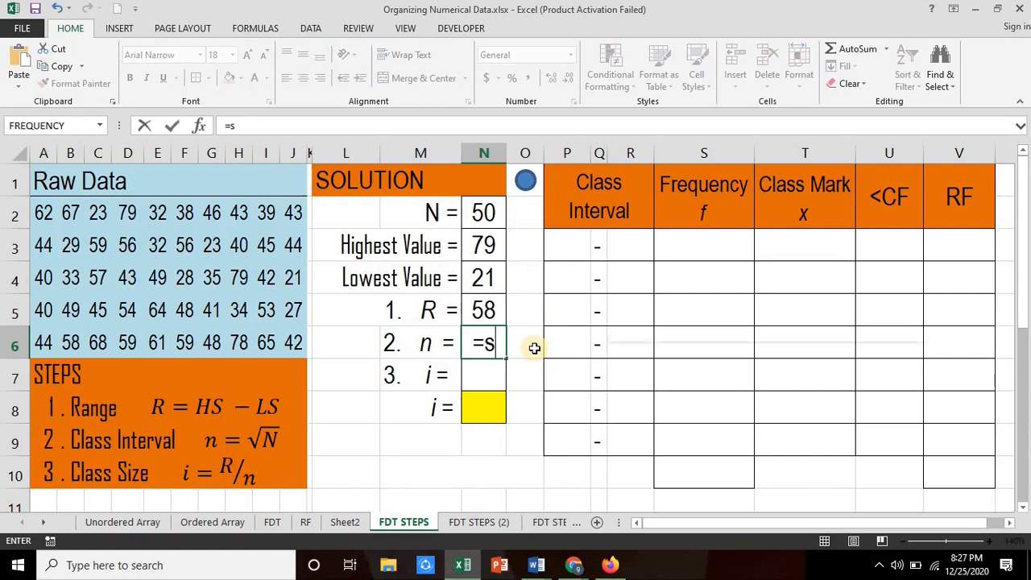
type("qrt(")
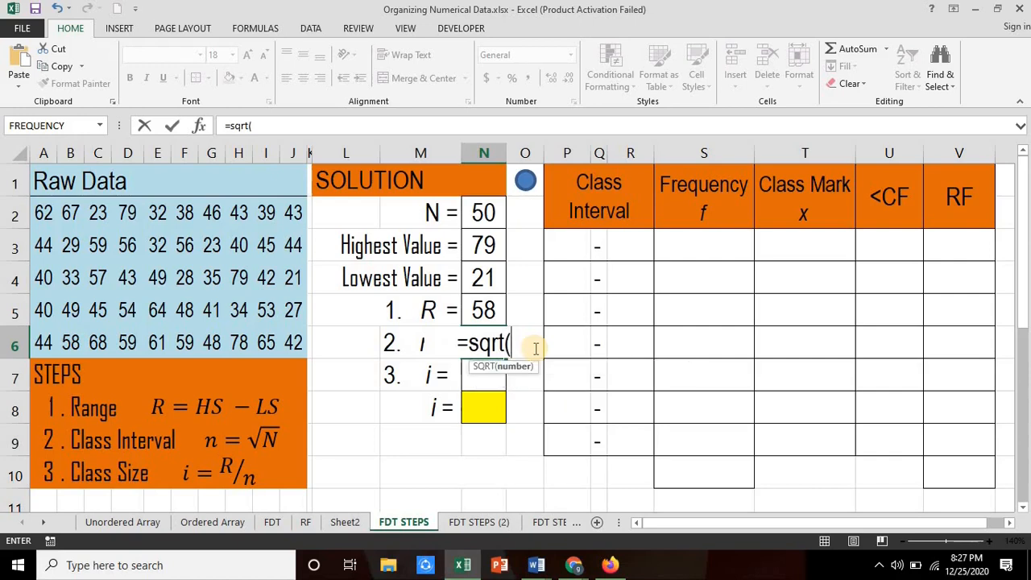
left_click(485, 211)
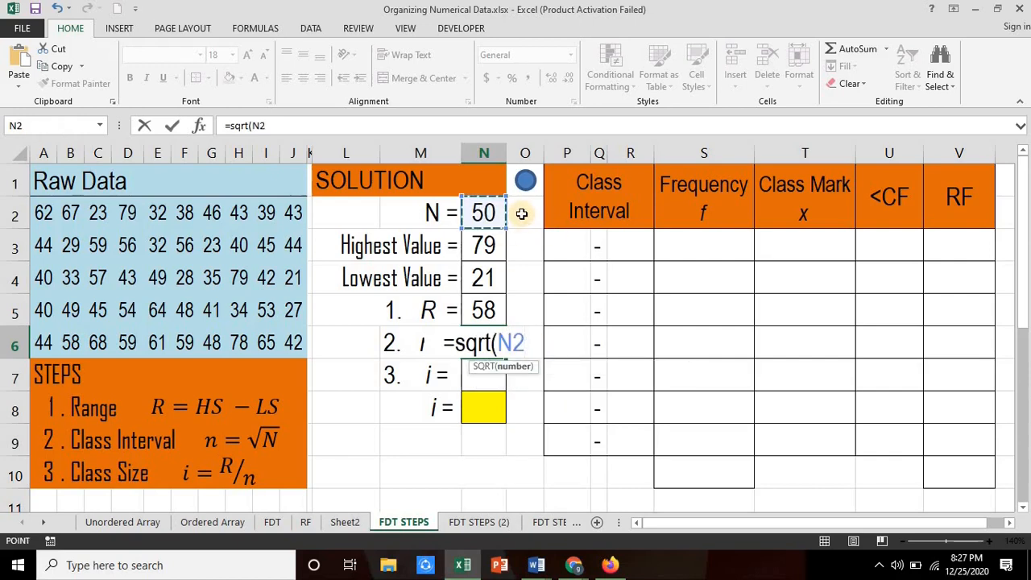
key("Return")
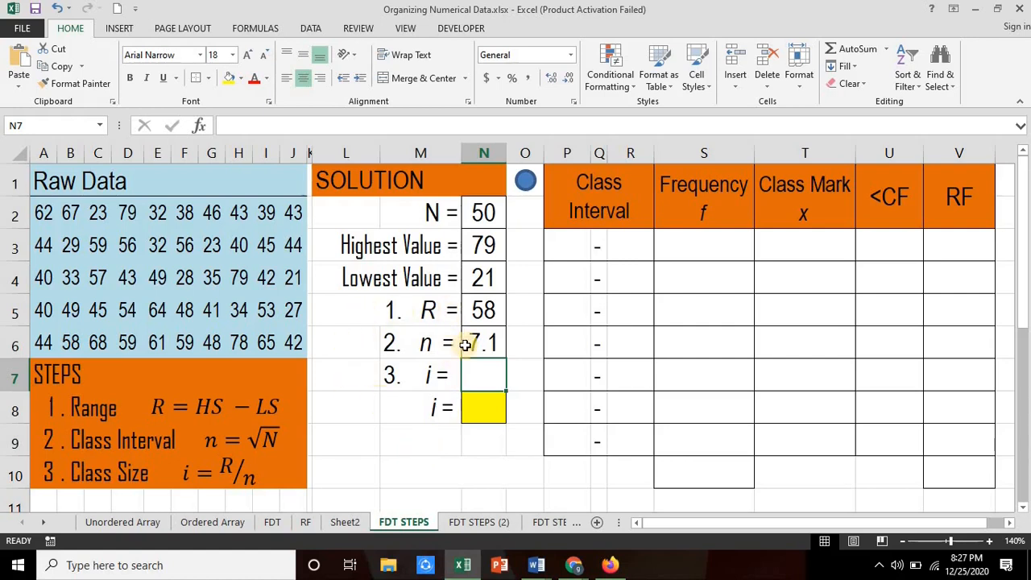
Step: Calculate the class size i in cell N7 by dividing the range by n with =N5/N6
type("=")
left_click(485, 310)
type("/")
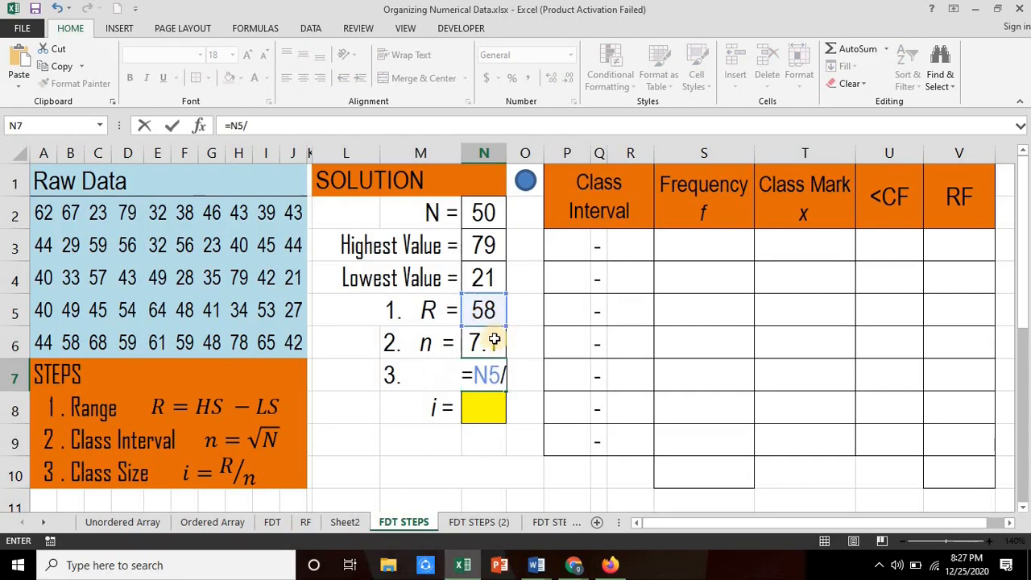
left_click(490, 338)
key("Return")
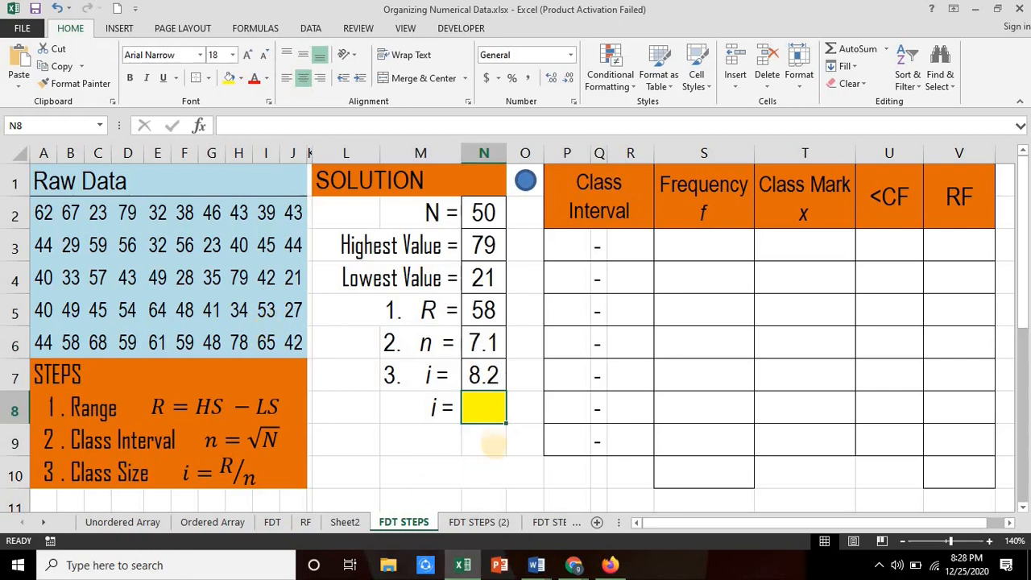
Step: Round the class size i up to a whole number in cell N8 with =roundup(N7,0)
type("=")
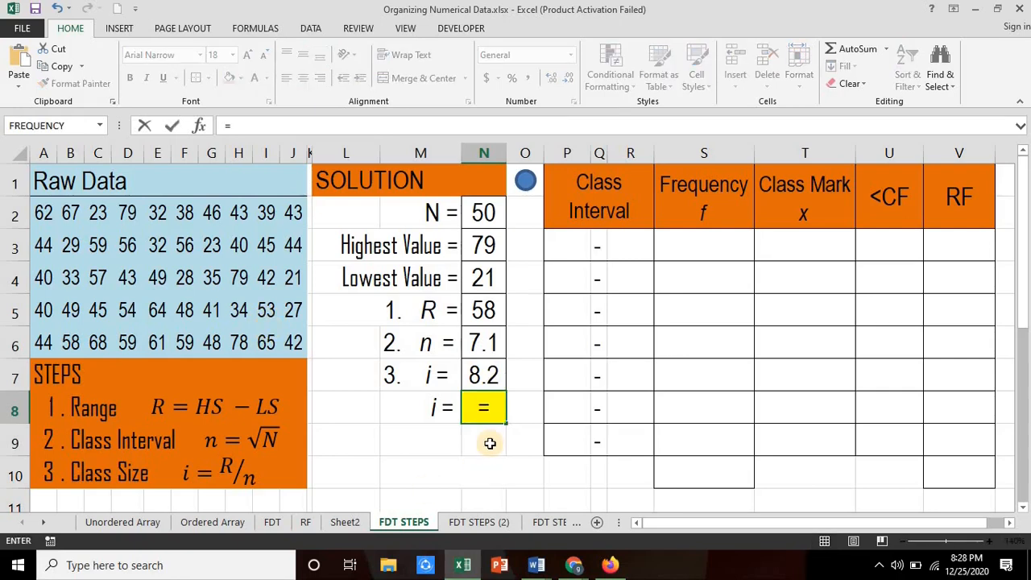
type("rou")
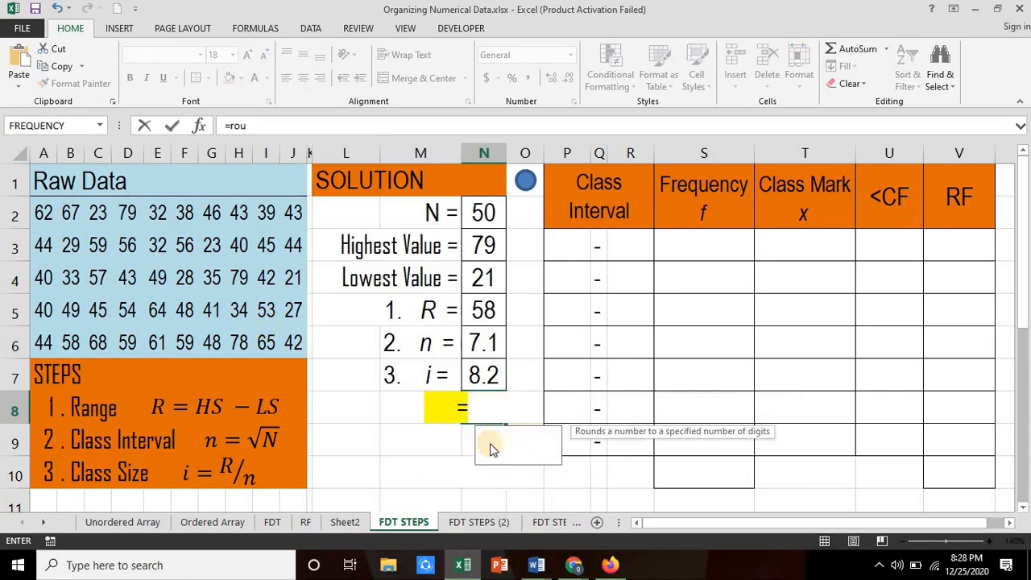
type("ndup(")
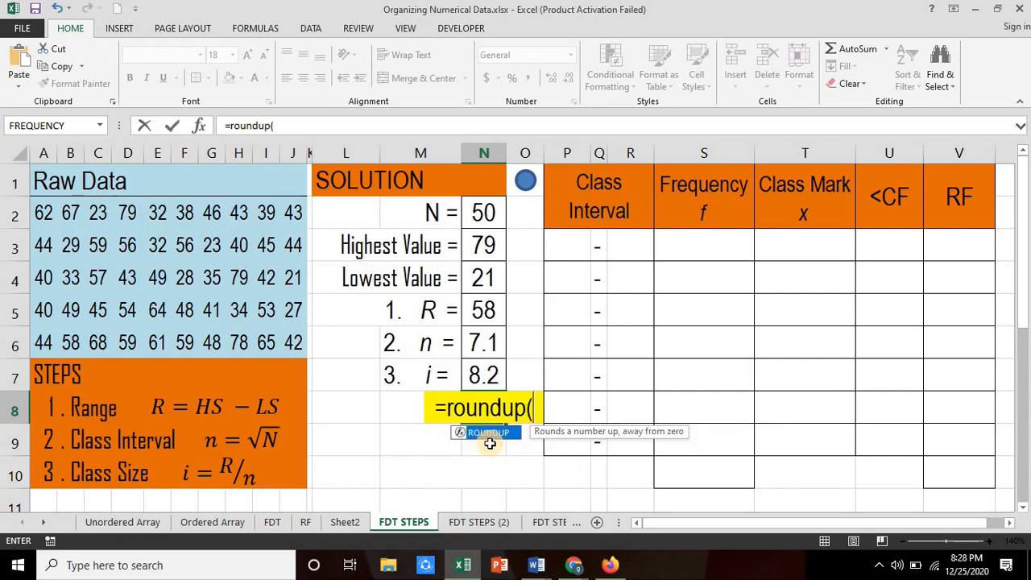
left_click(484, 366)
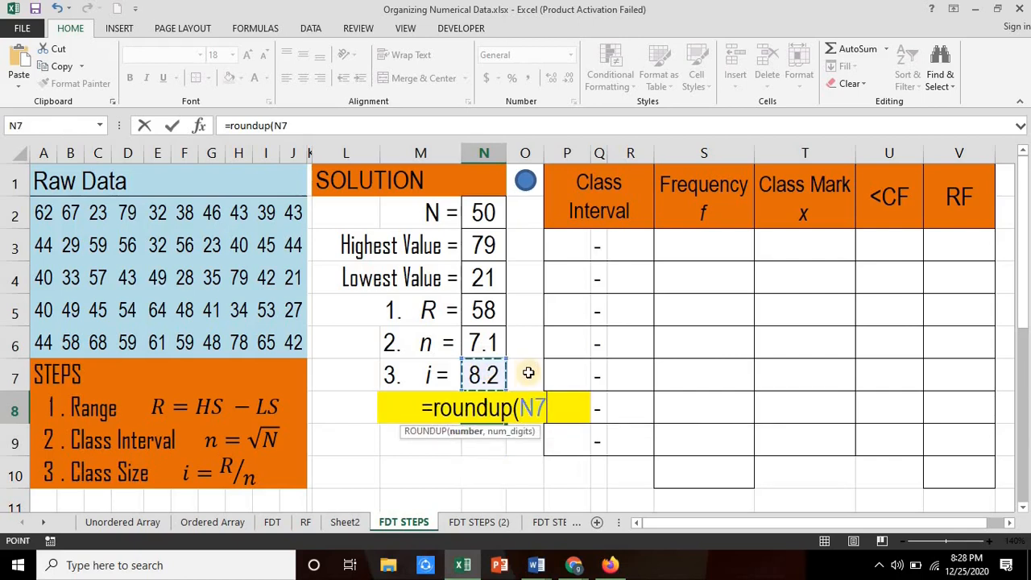
type(",")
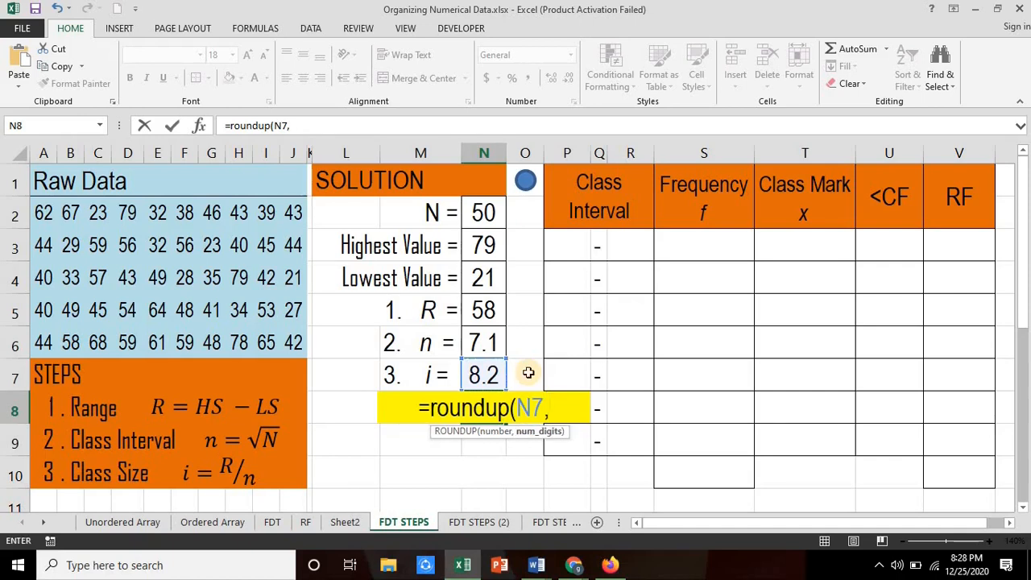
type("0)")
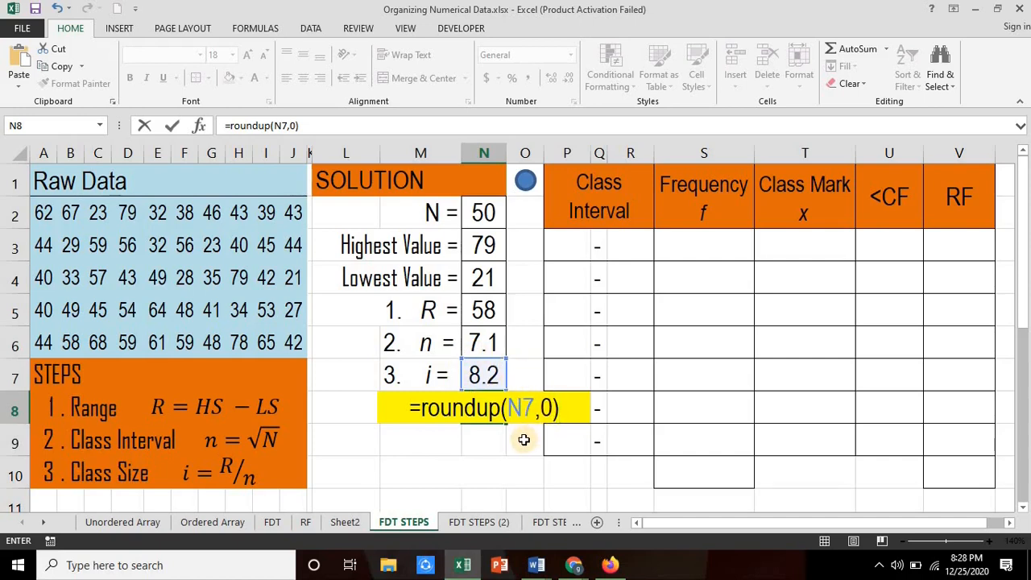
key("Return")
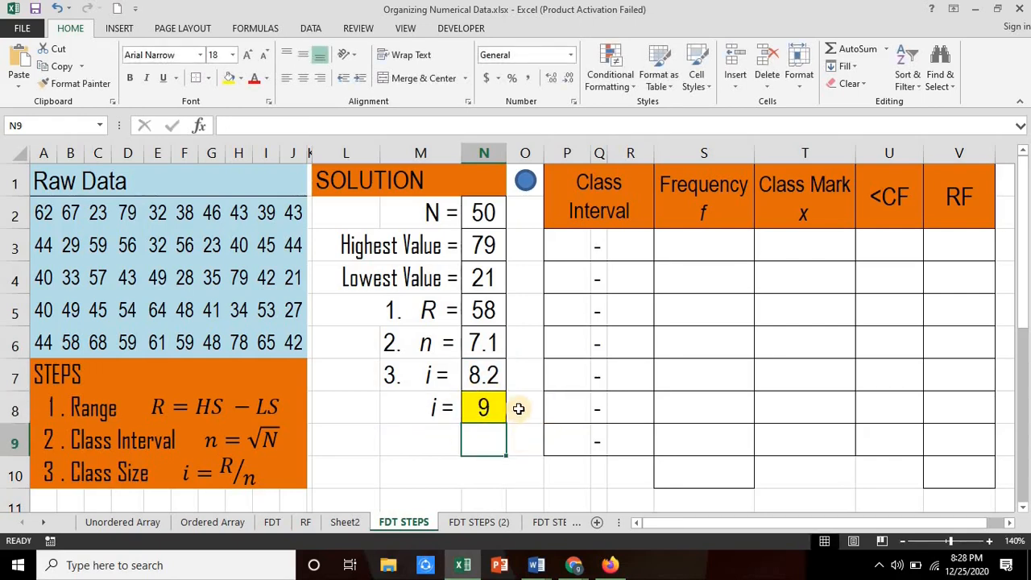
left_click(519, 409)
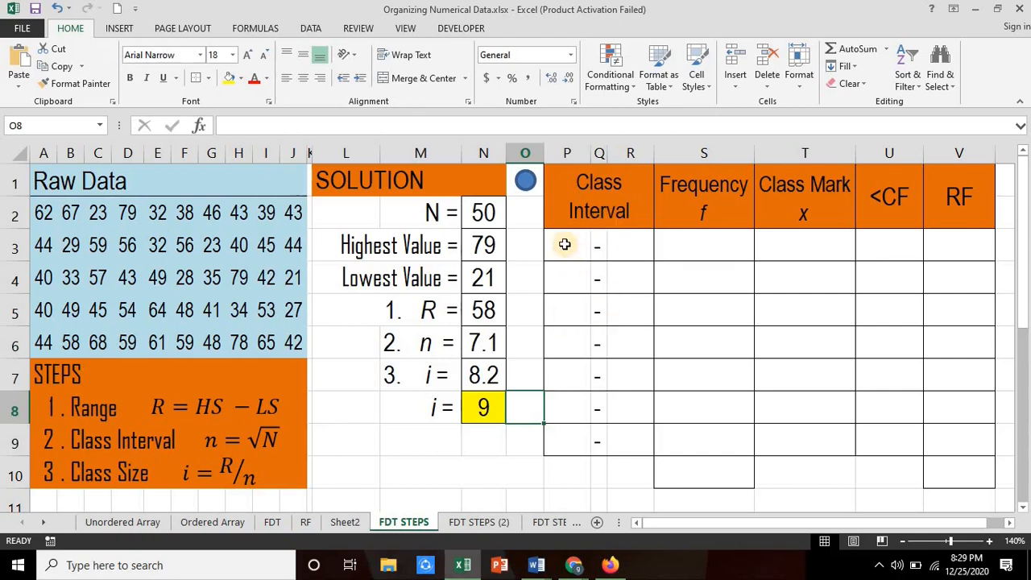
Step: Set the first lower class limit in cell P3 to the lowest value with =N4
left_click(565, 243)
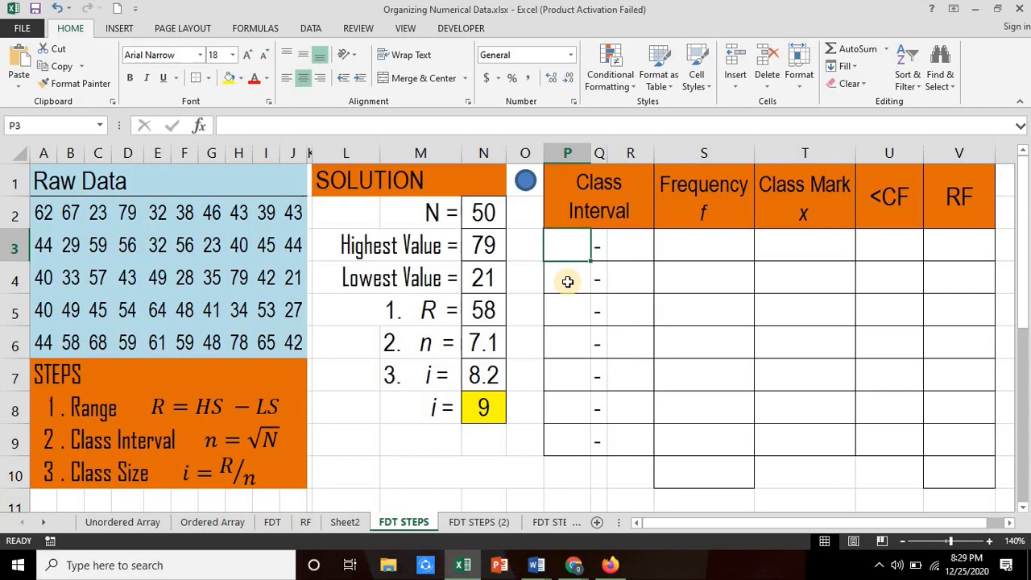
type("=")
left_click(484, 277)
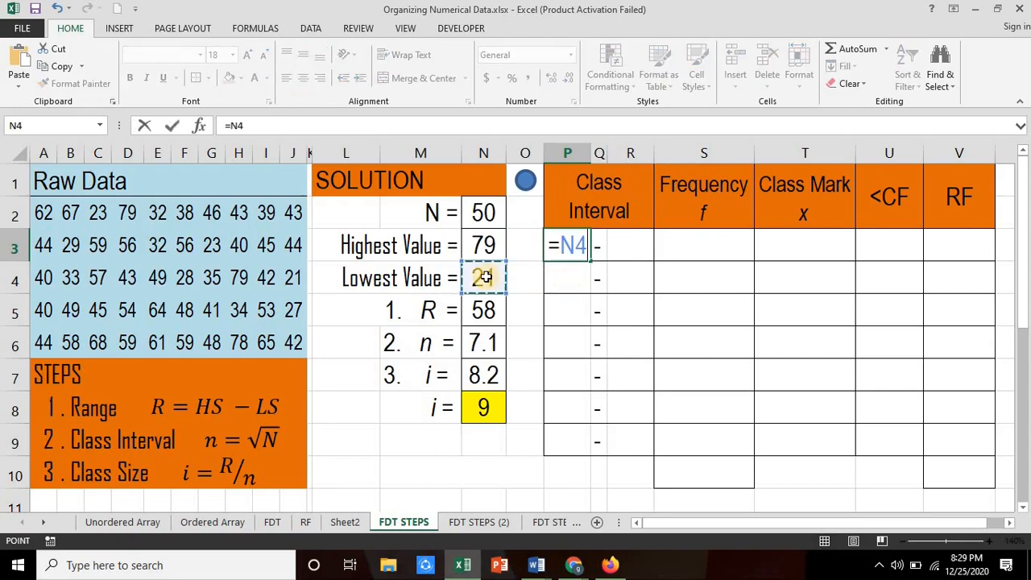
key("Return")
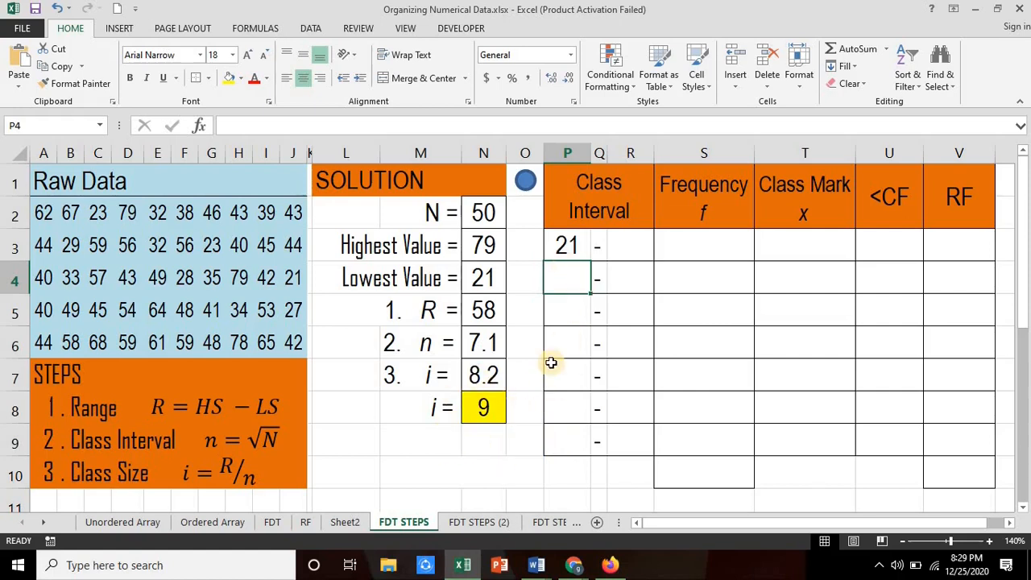
Step: Calculate the second lower class limit in cell P4 by adding the class size to the first with =P3+9
type("=")
left_click(567, 245)
type("+")
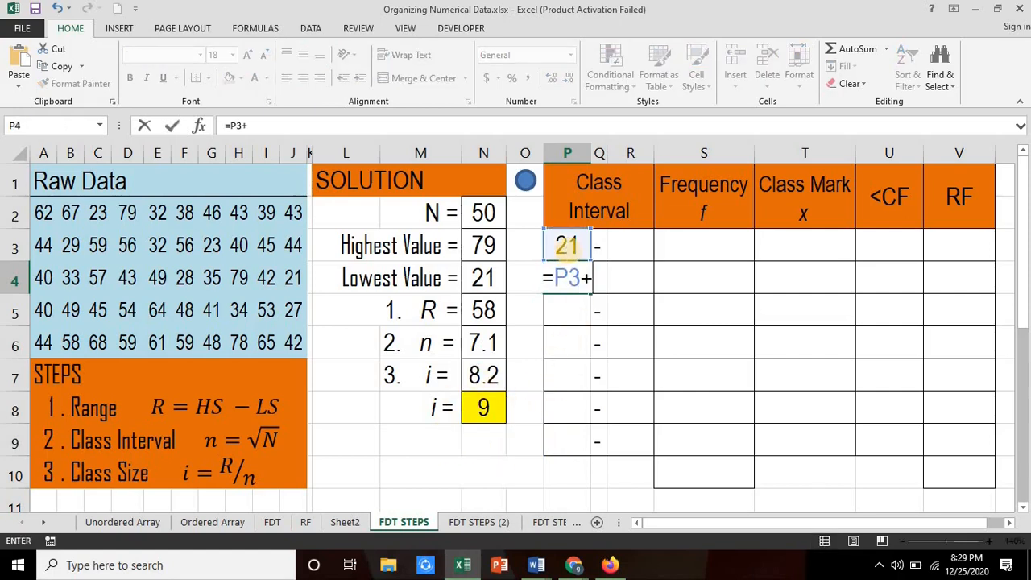
type("9")
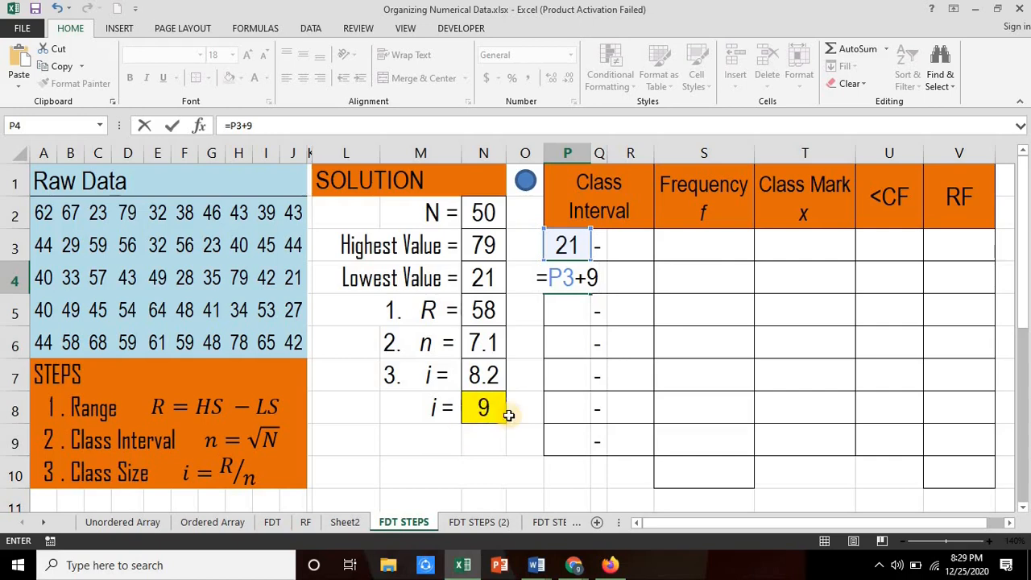
key("Return")
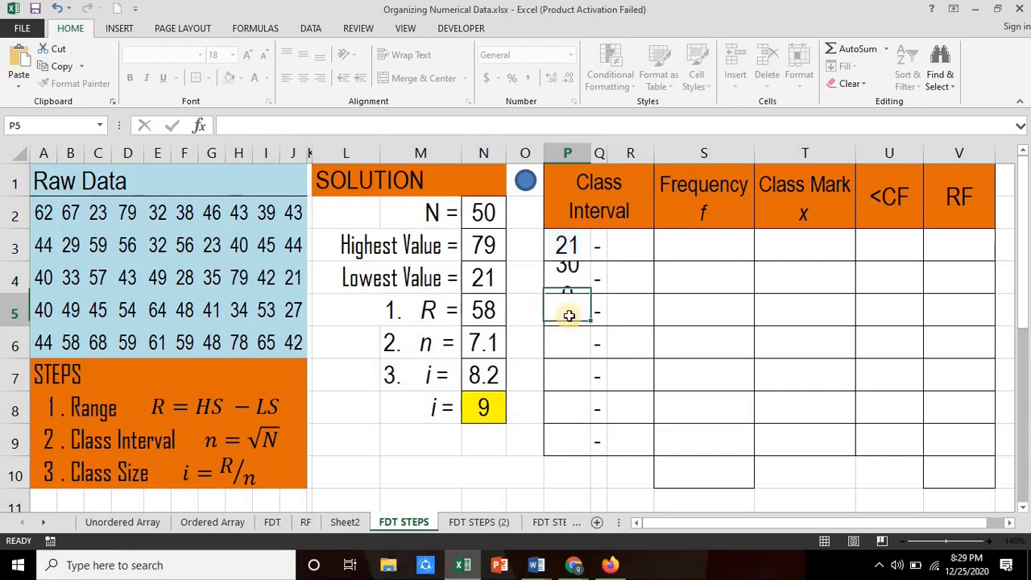
Step: Fill the lower class limit formula from P4 down through P9
key("Up")
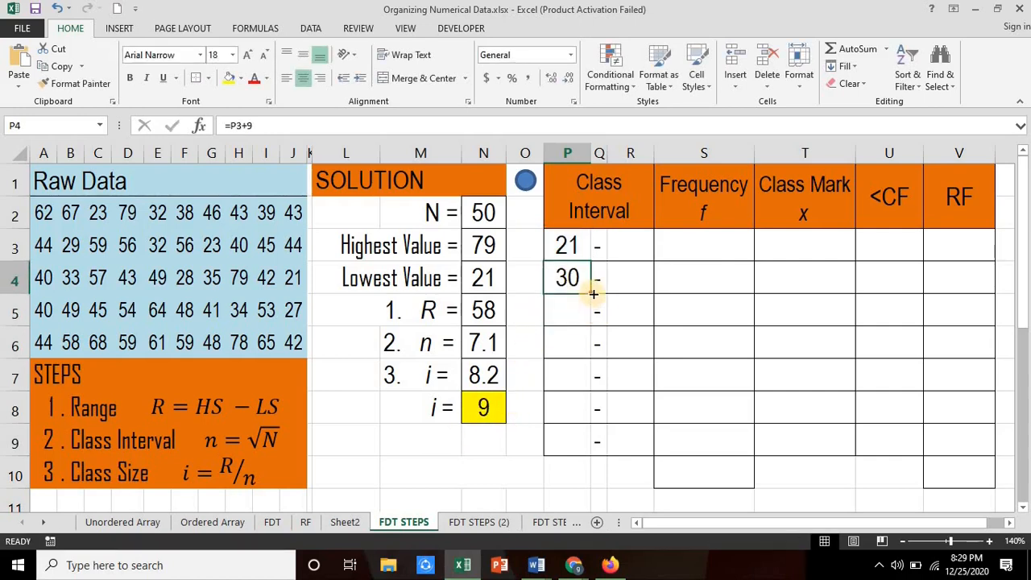
left_click_drag(593, 294, 595, 451)
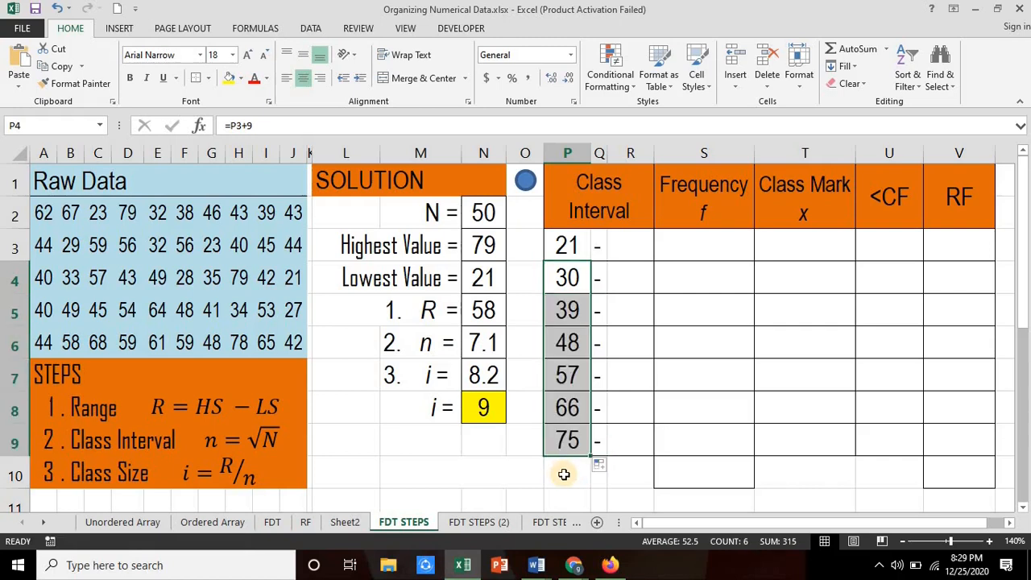
left_click(564, 474)
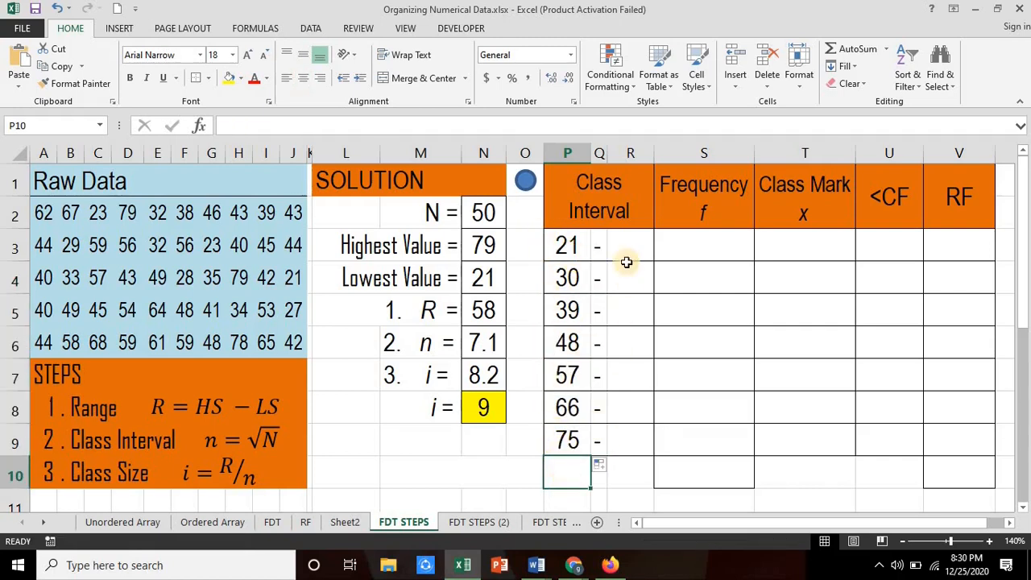
Step: Calculate the first upper class limit in cell R3 with =P3+9-1
left_click(631, 254)
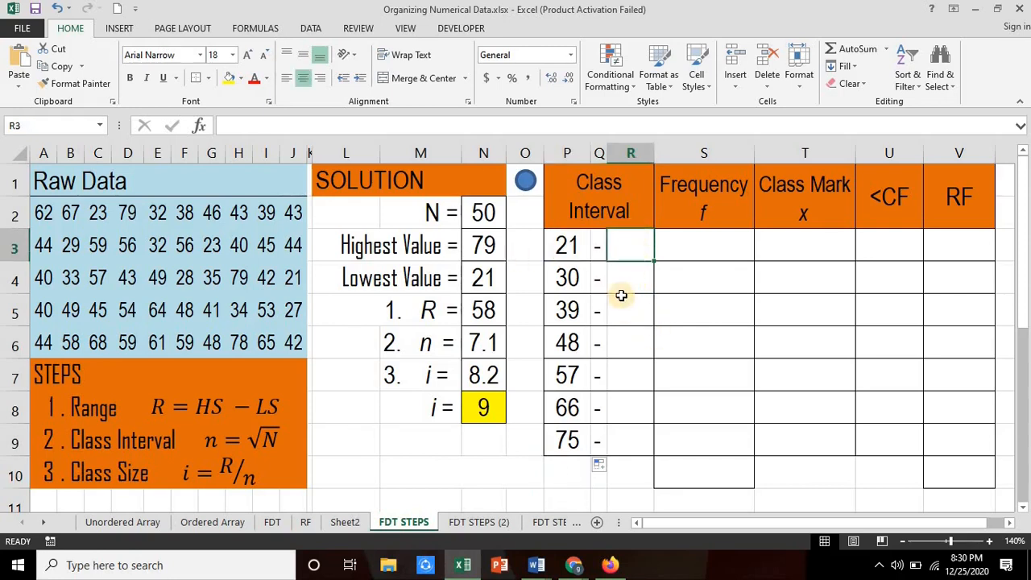
type("=")
left_click(556, 244)
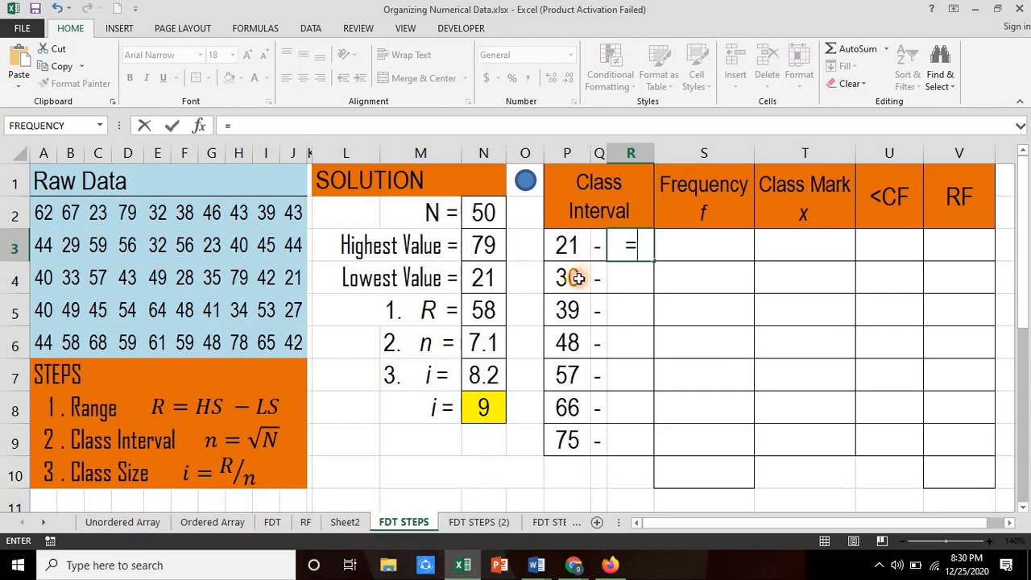
type("+9")
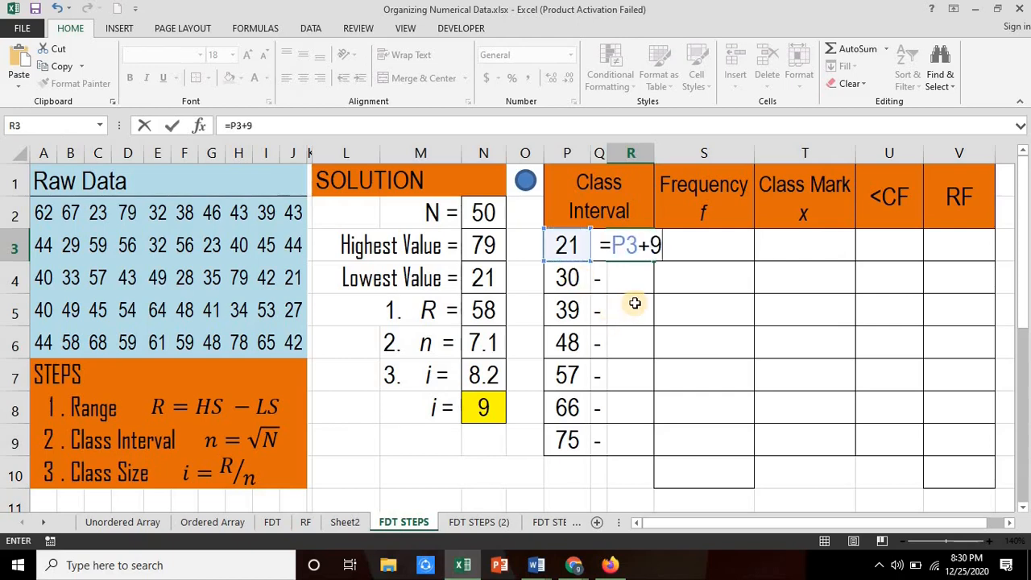
type("-1")
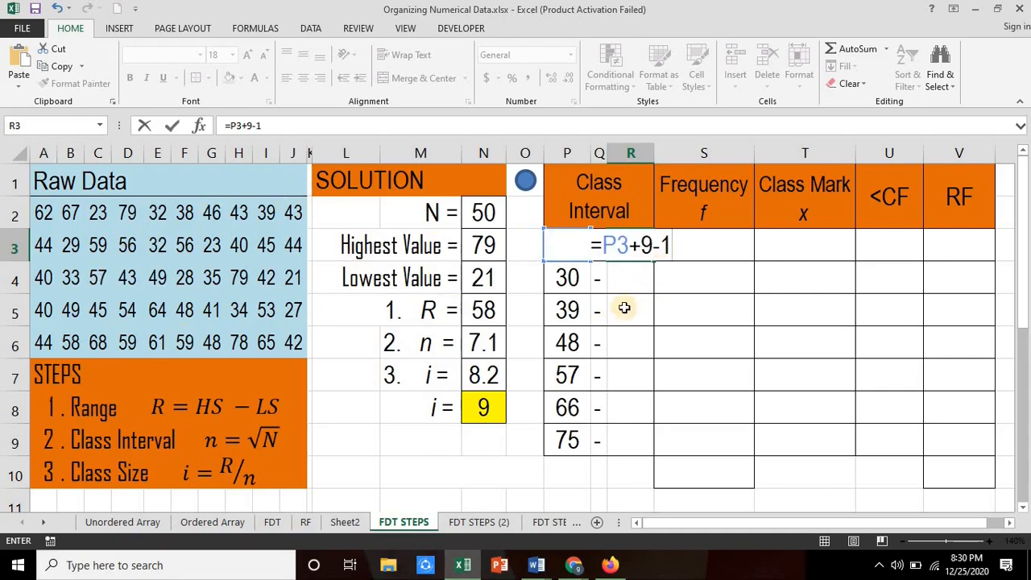
key("Return")
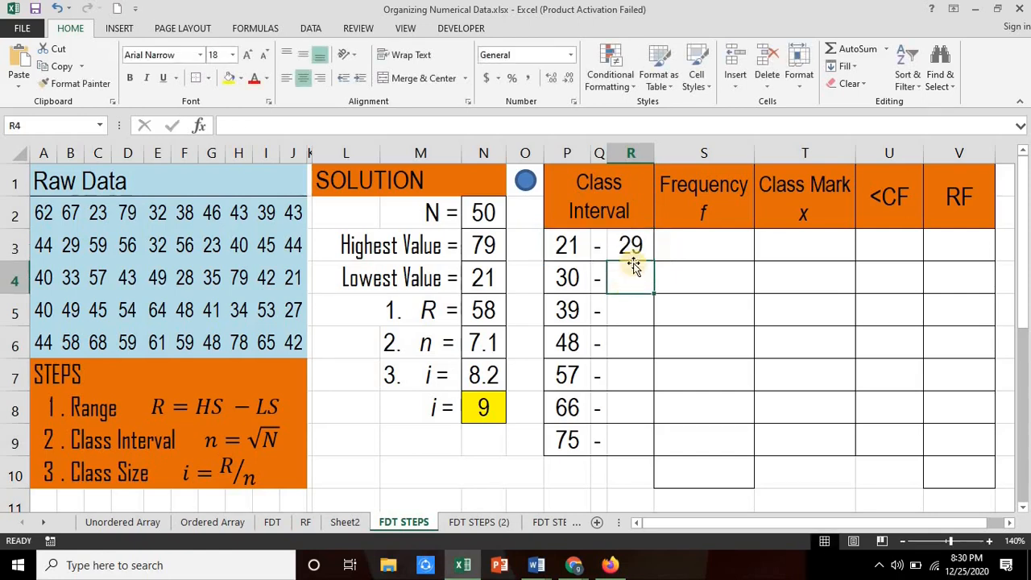
Step: Fill the upper class limit formula from R3 down through R9
left_click(635, 248)
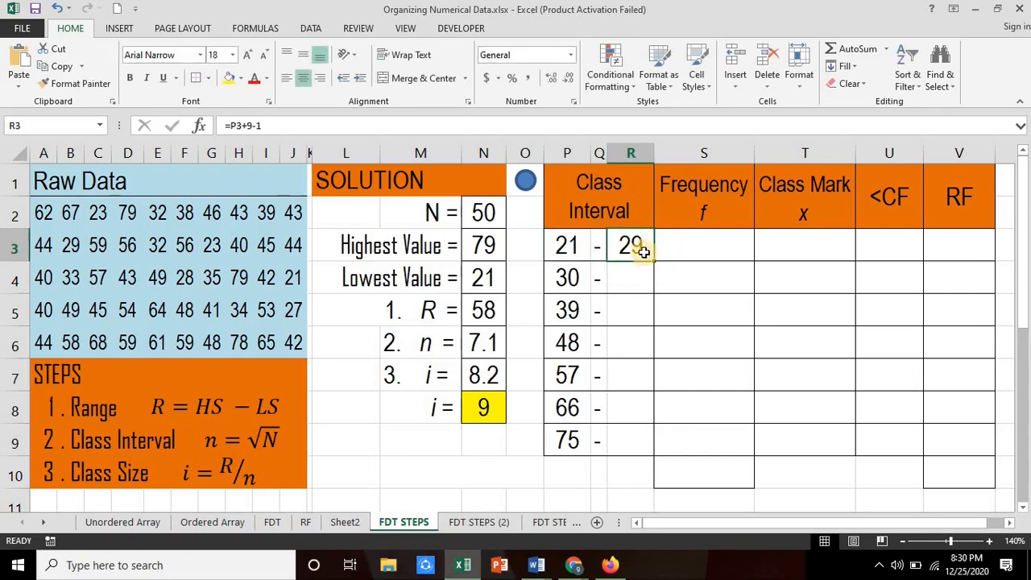
left_click(566, 278)
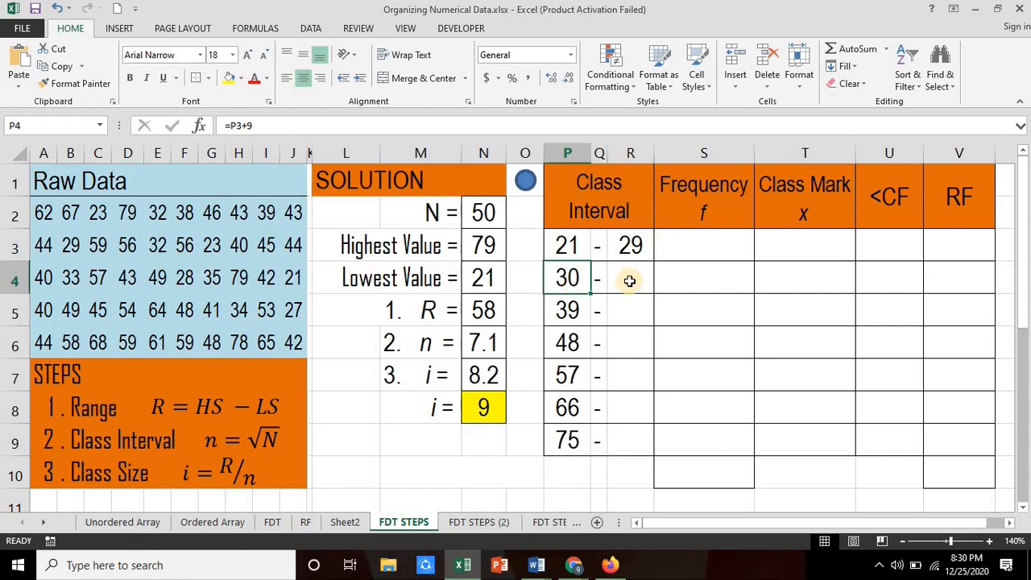
left_click(642, 246)
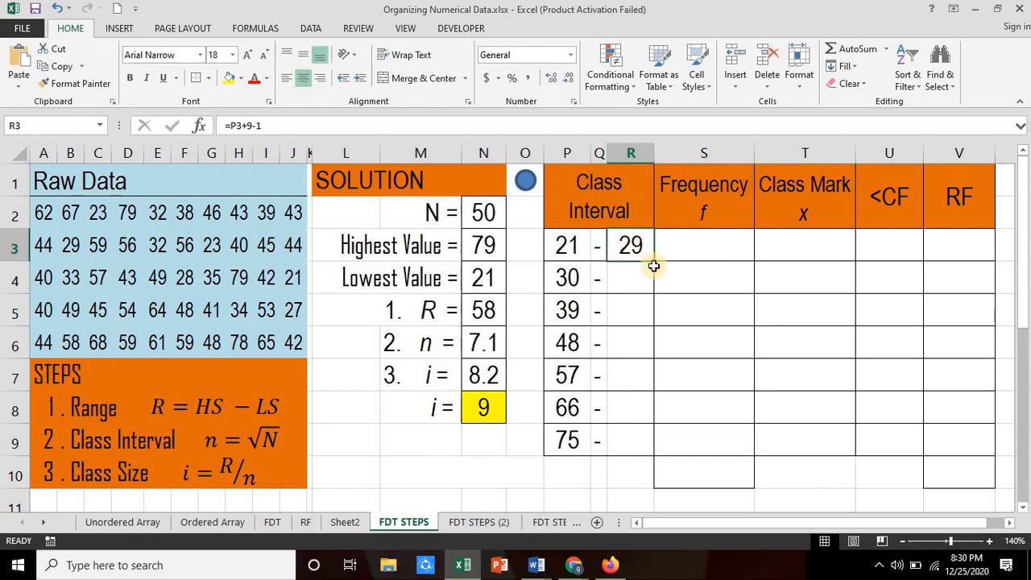
left_click_drag(656, 261, 639, 477)
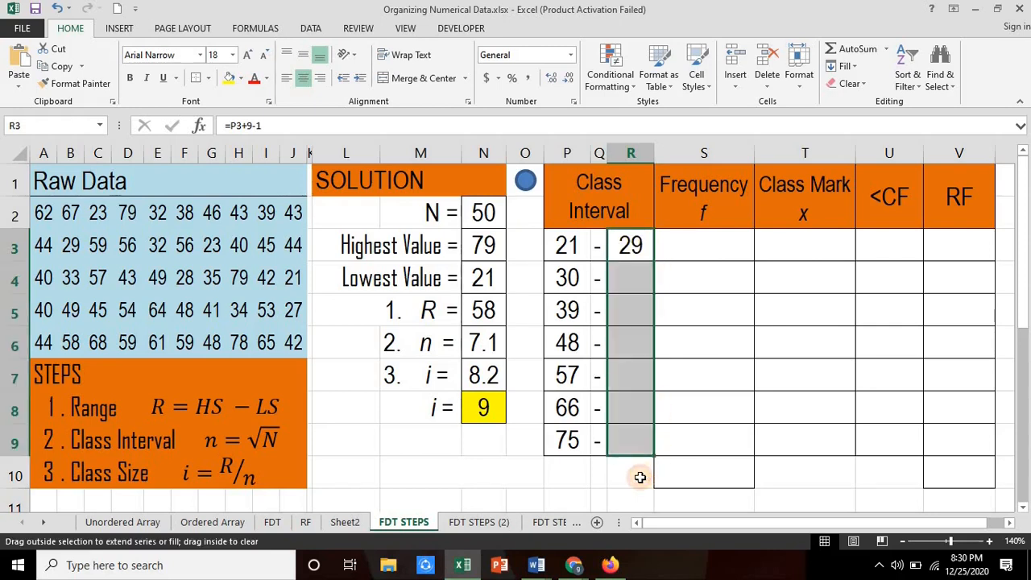
left_click(631, 478)
Step: Check the lower and upper limits of the class intervals in rows 4 to 8
left_click(627, 282)
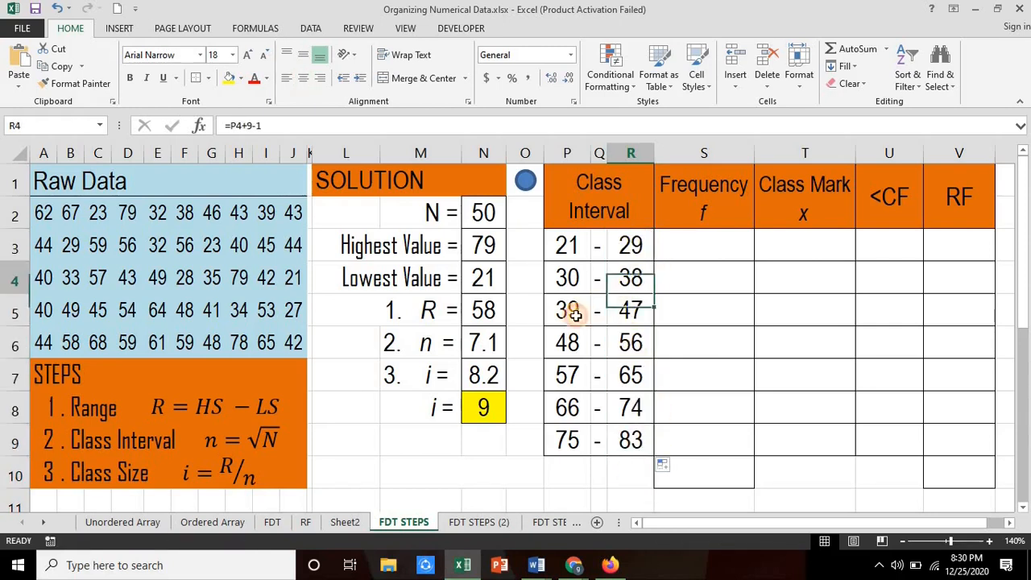
left_click(627, 306)
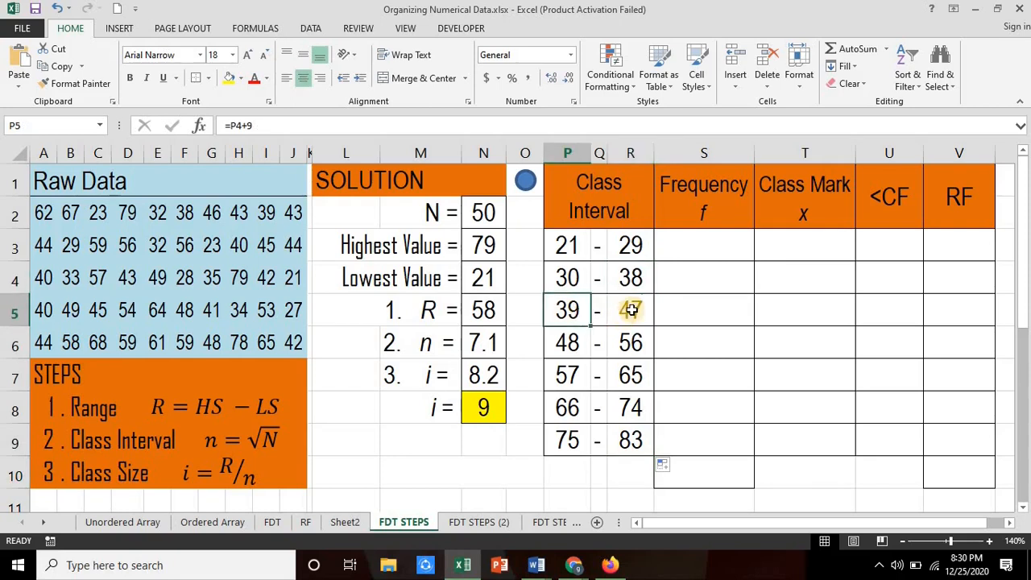
left_click(570, 348)
left_click(631, 342)
left_click(566, 373)
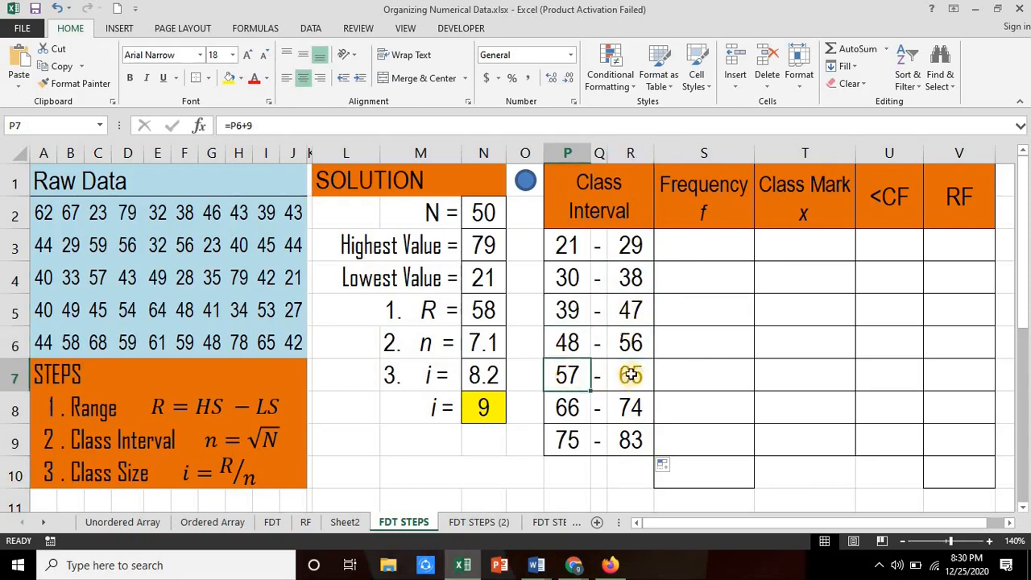
left_click(568, 406)
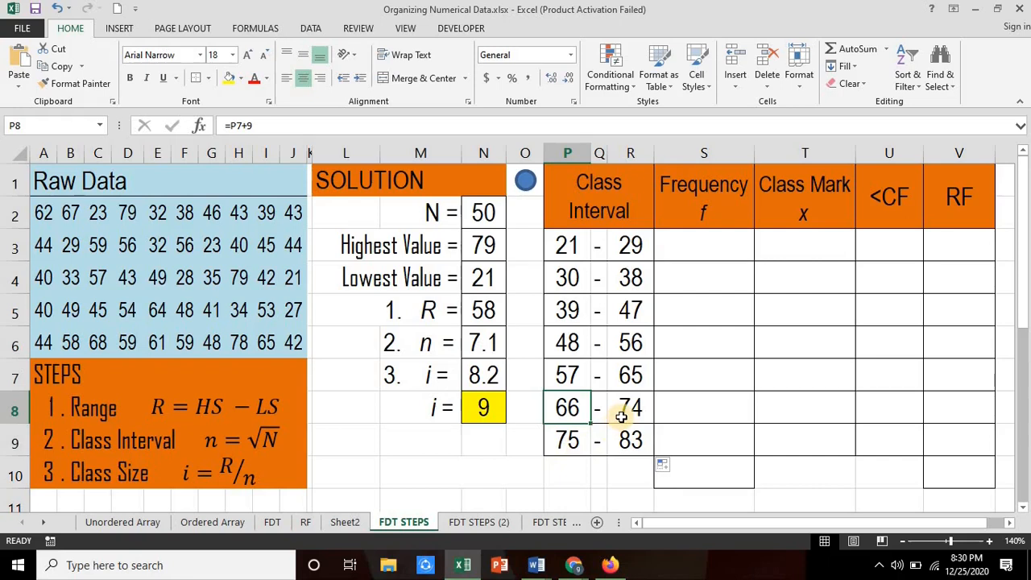
Step: Compute the class frequencies in S3:S9 with the array formula =FREQUENCY(A2:J6,R3:R8)
left_click(702, 241)
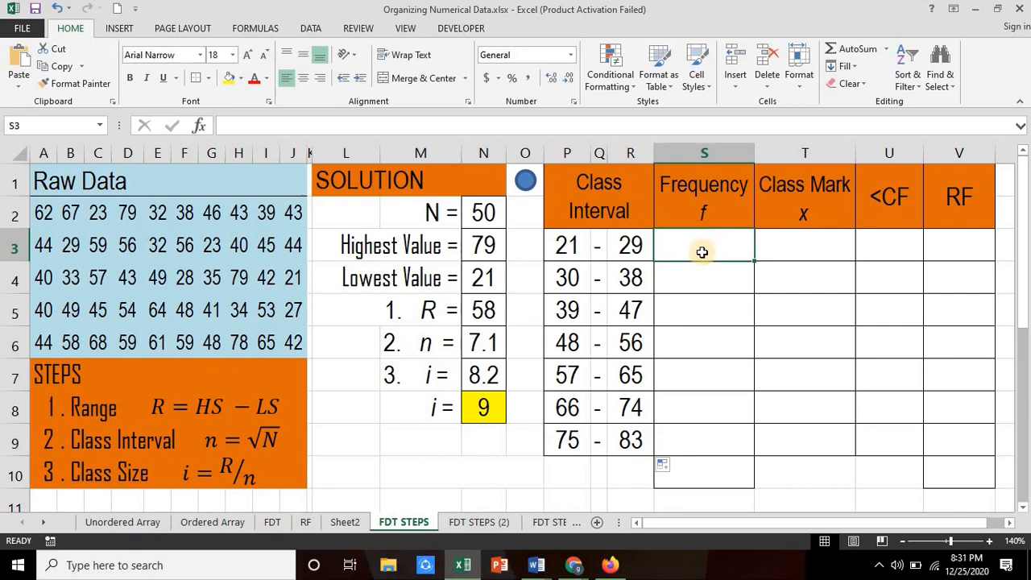
left_click_drag(708, 243, 707, 438)
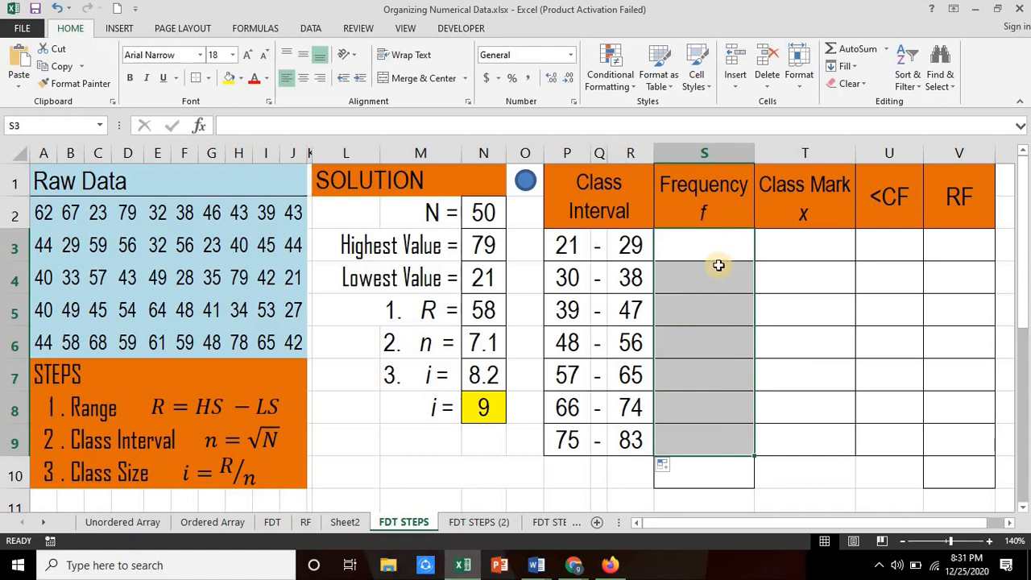
type("=fre")
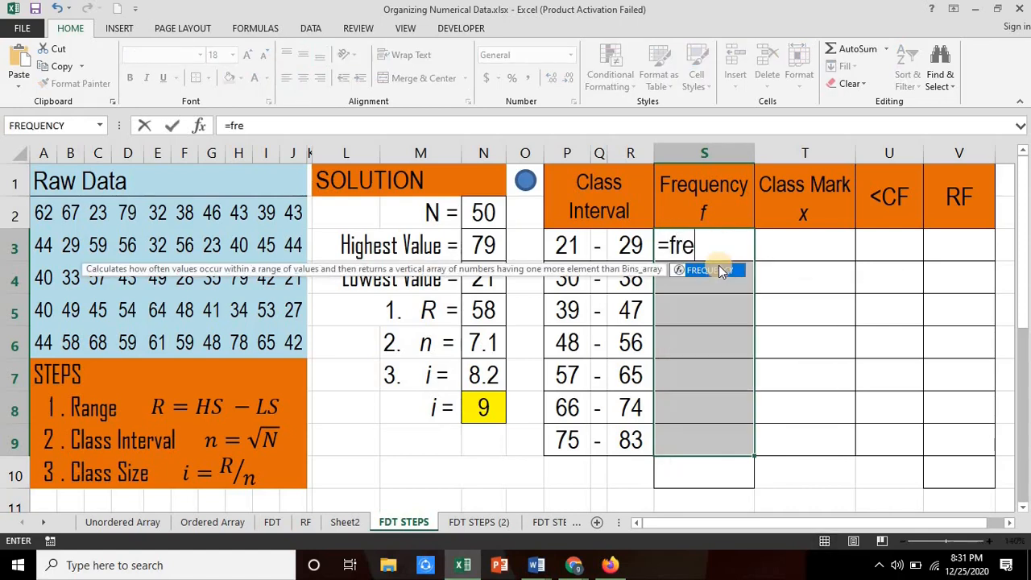
type("quenc")
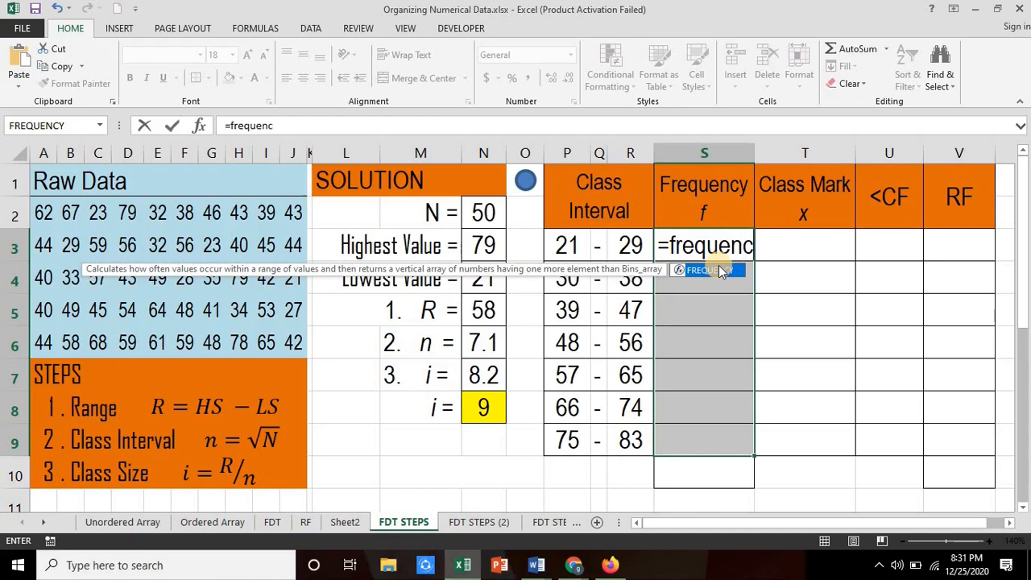
type("y(")
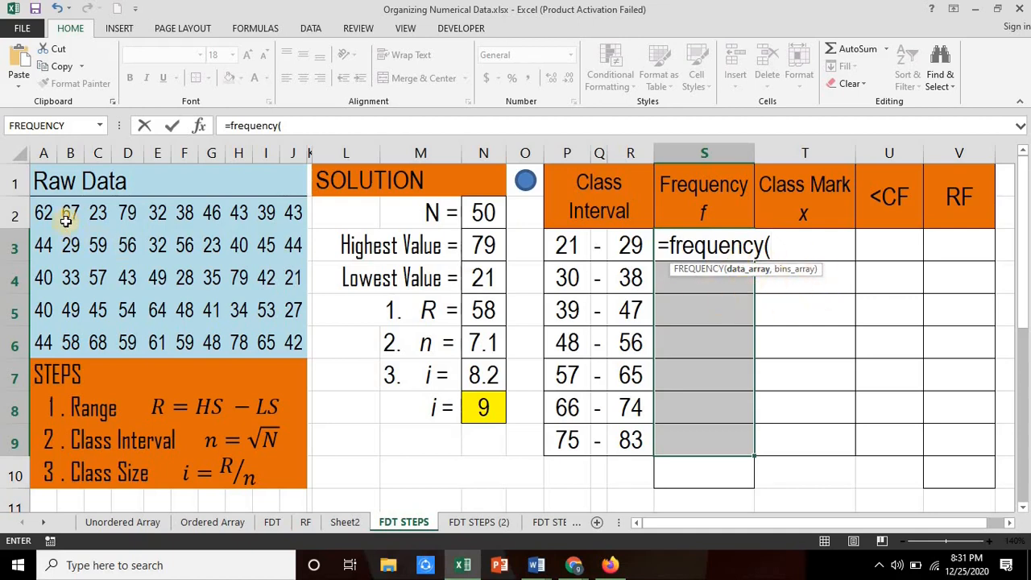
left_click_drag(42, 212, 292, 345)
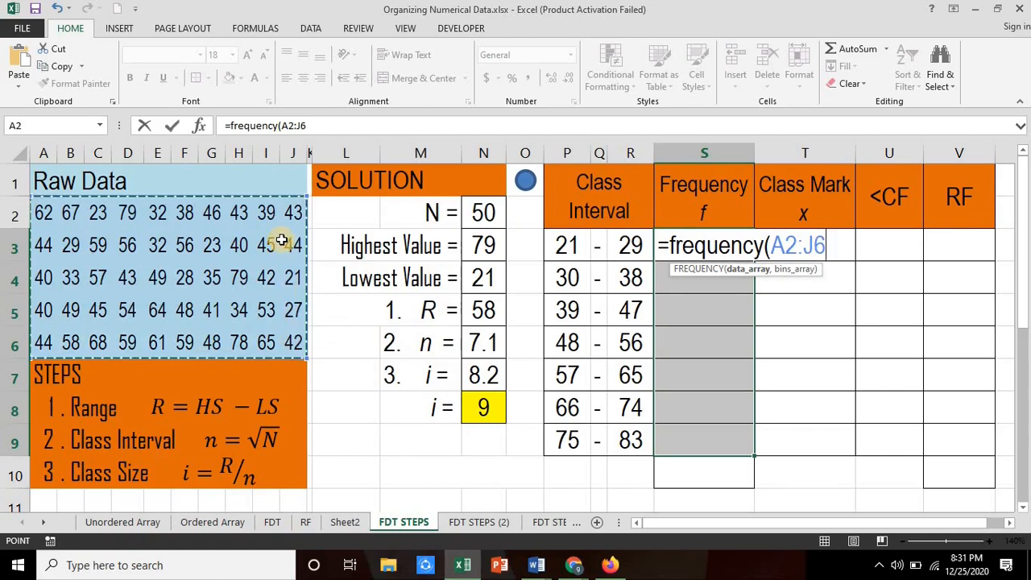
type(",")
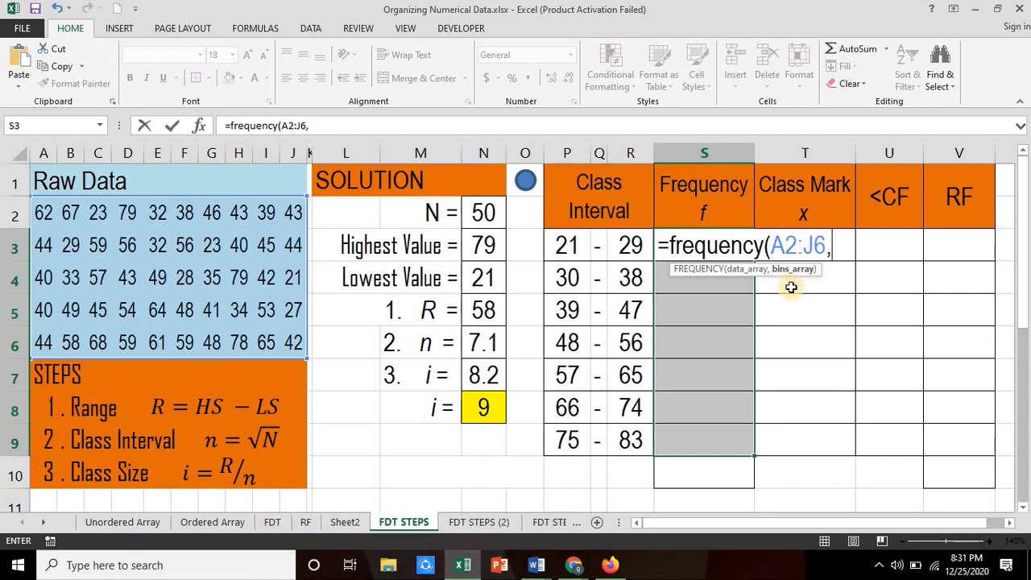
left_click(627, 252)
left_click_drag(630, 293, 630, 314)
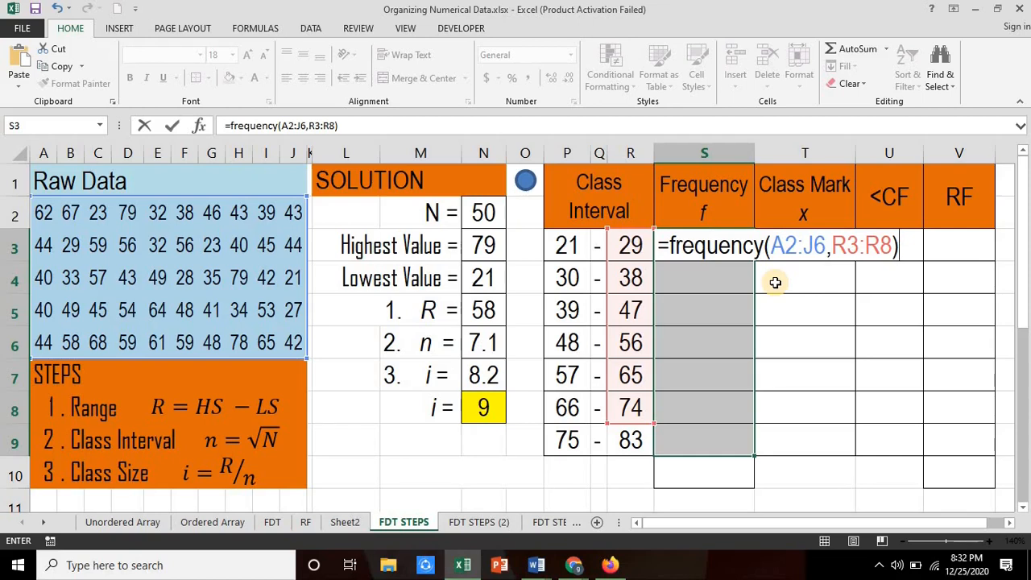
key("ctrl+shift+Return")
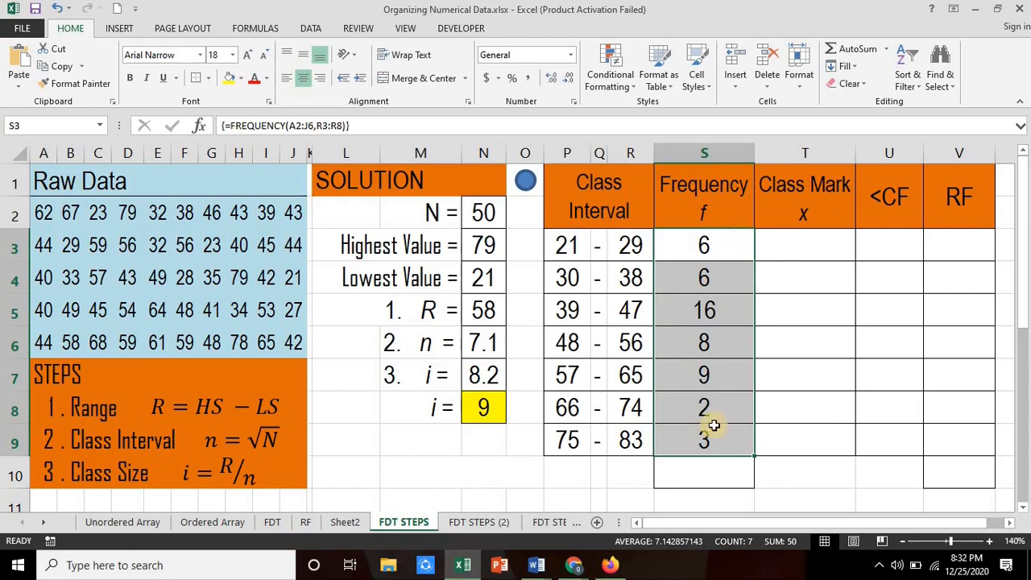
Step: Total the frequencies in cell S10 with =SUM(S3:S9)
left_click(691, 476)
type("=")
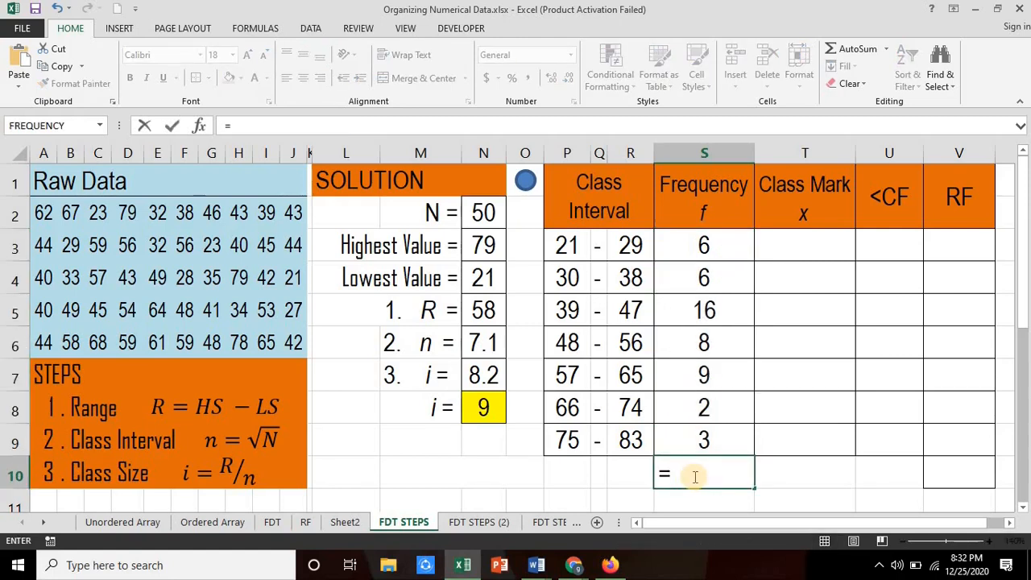
type("sum(")
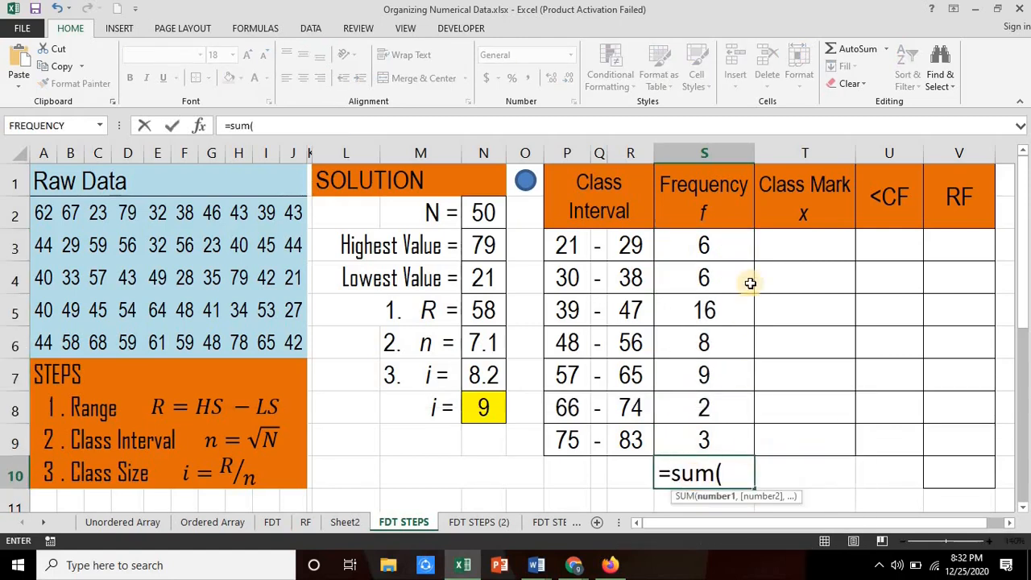
left_click_drag(705, 245, 709, 442)
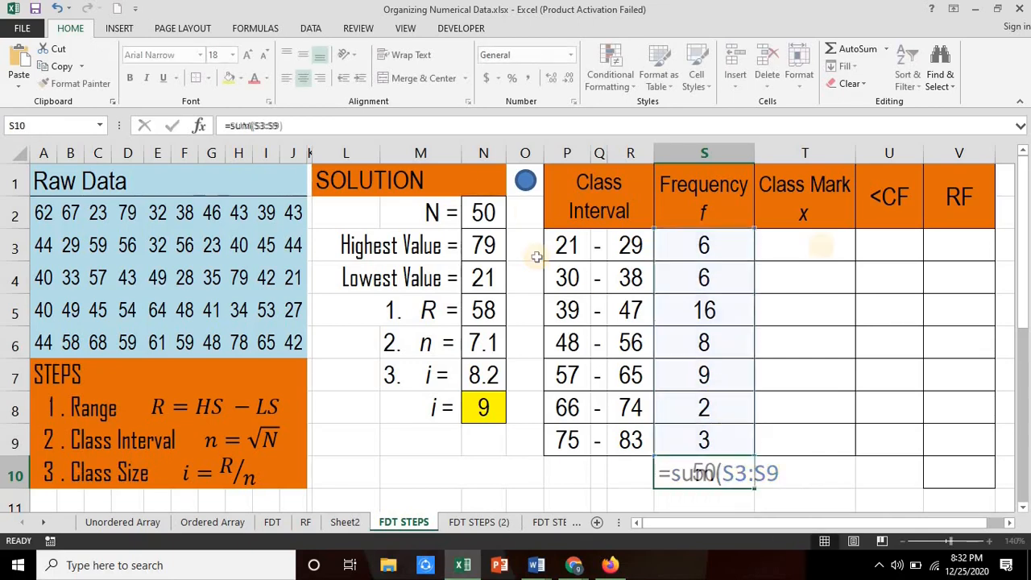
key("Return")
Step: Calculate the first class mark in cell T3 with =AVERAGE(P3:R3)
left_click(821, 246)
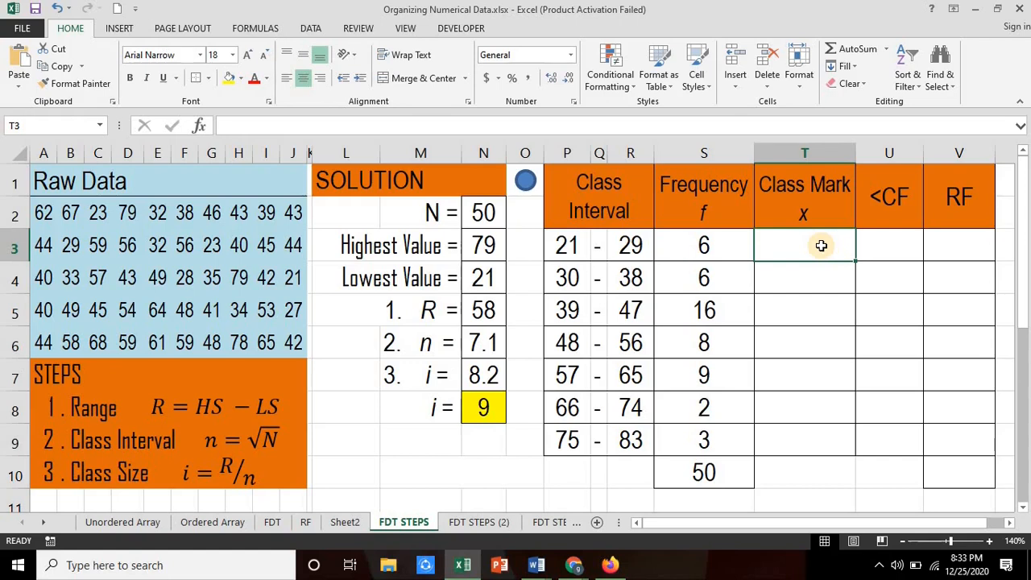
type("=a")
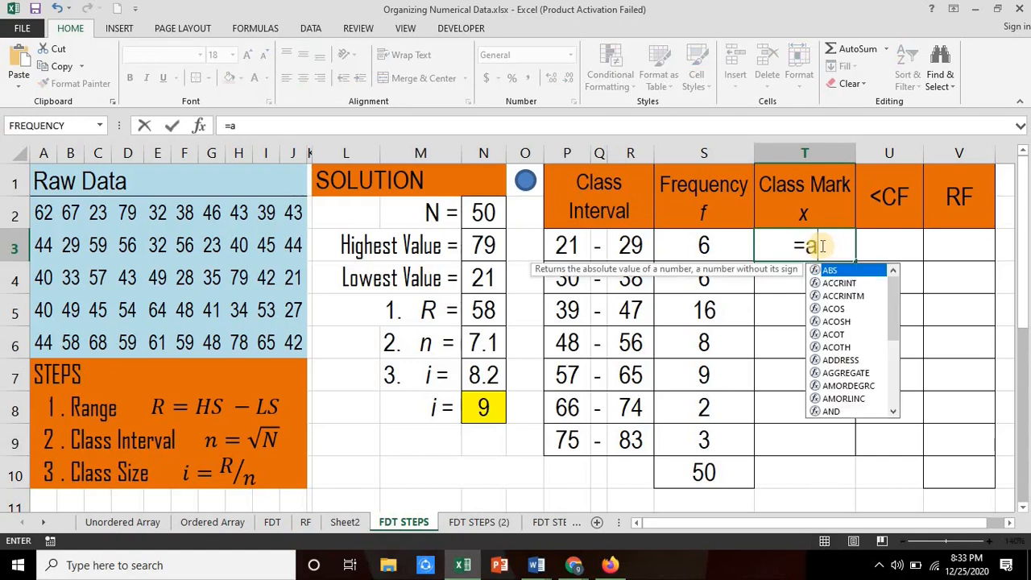
type("verage")
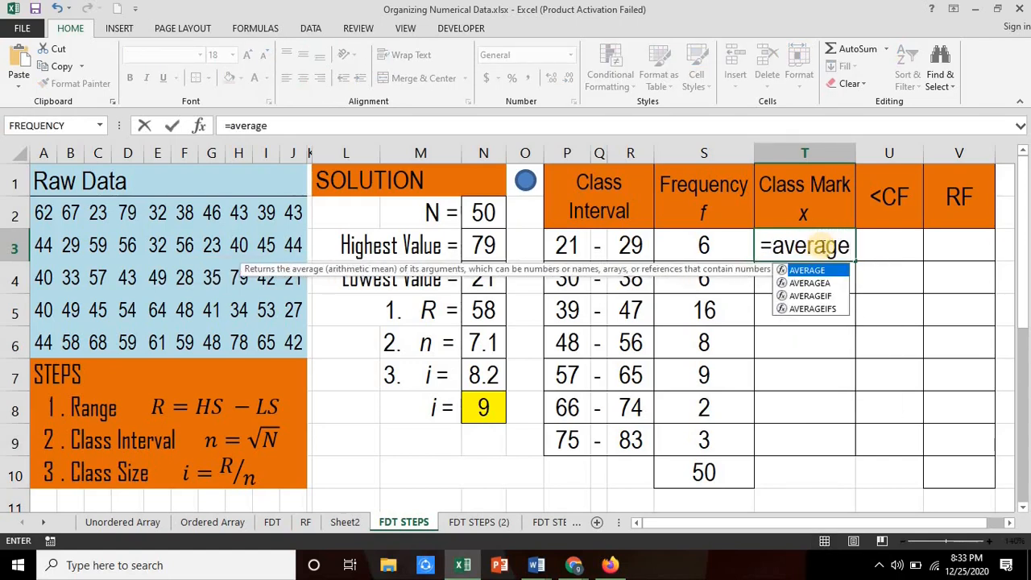
type("(")
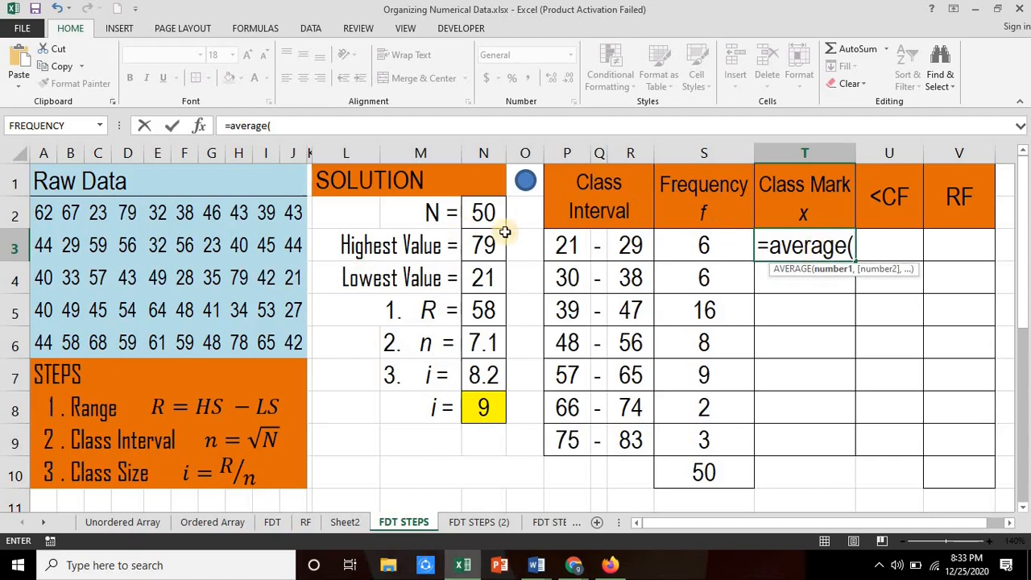
left_click_drag(556, 247, 635, 247)
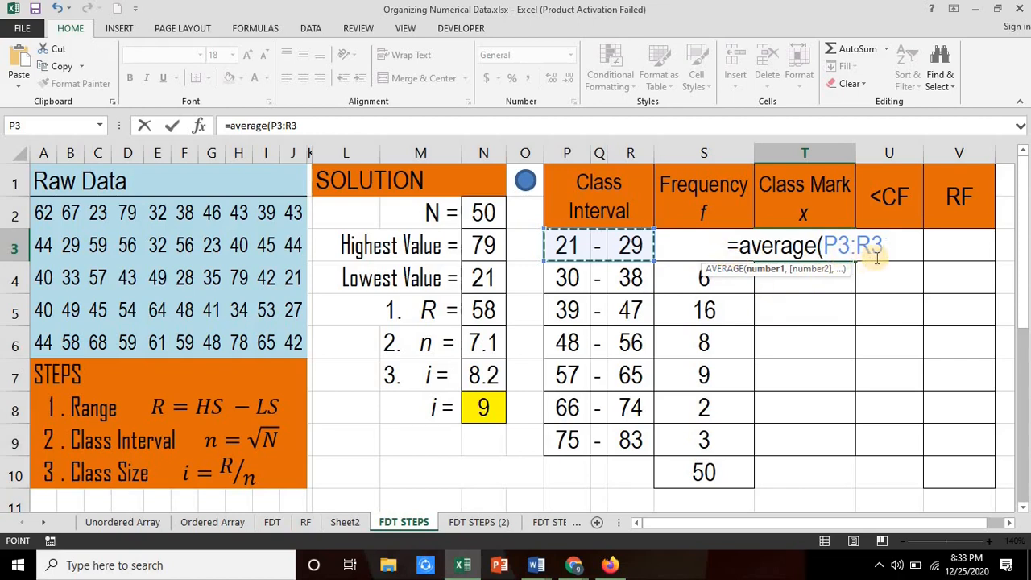
key("Return")
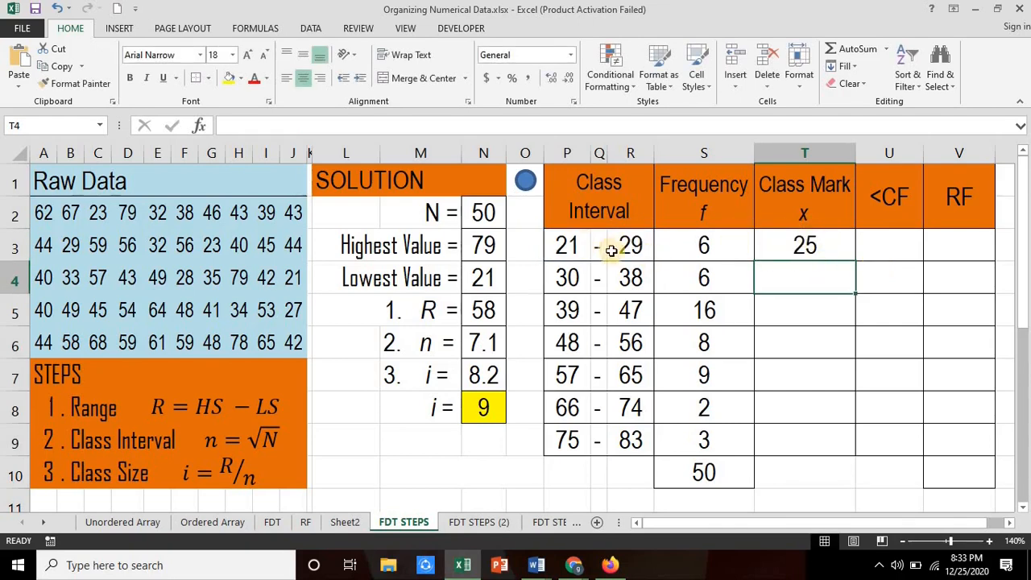
Step: Fill the class mark formula from T3 down through T9
left_click(850, 255)
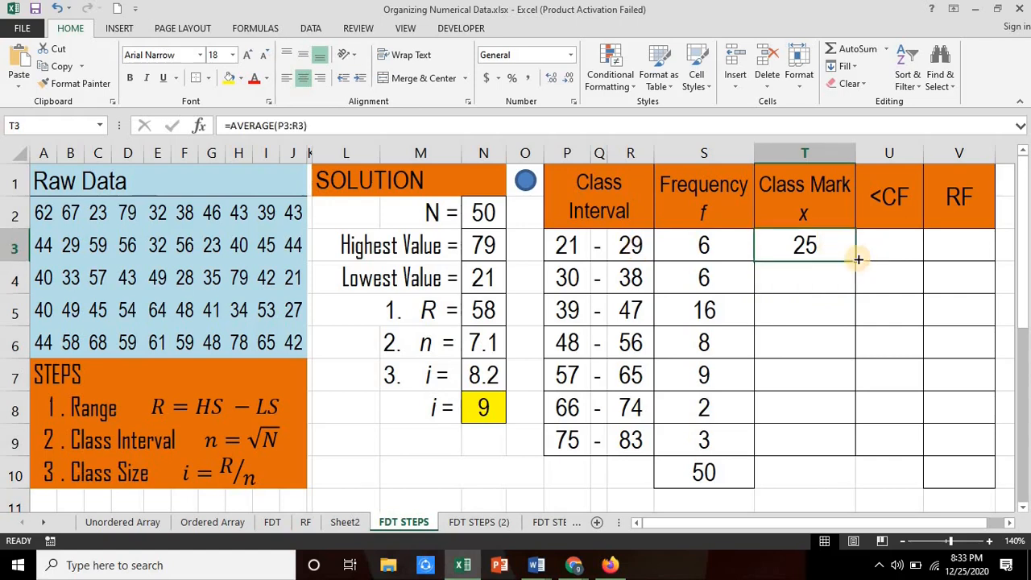
left_click_drag(858, 261, 856, 444)
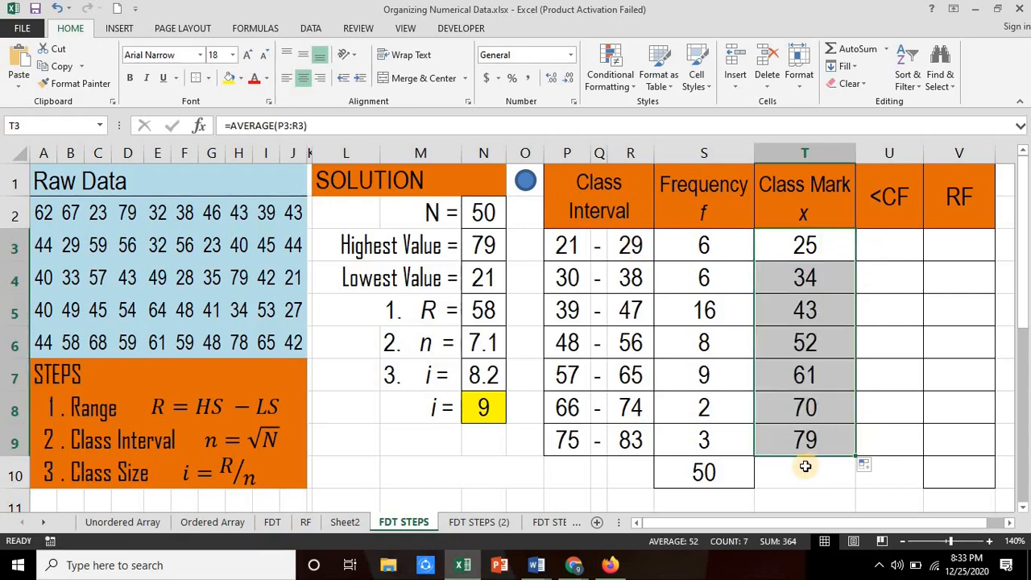
left_click(801, 458)
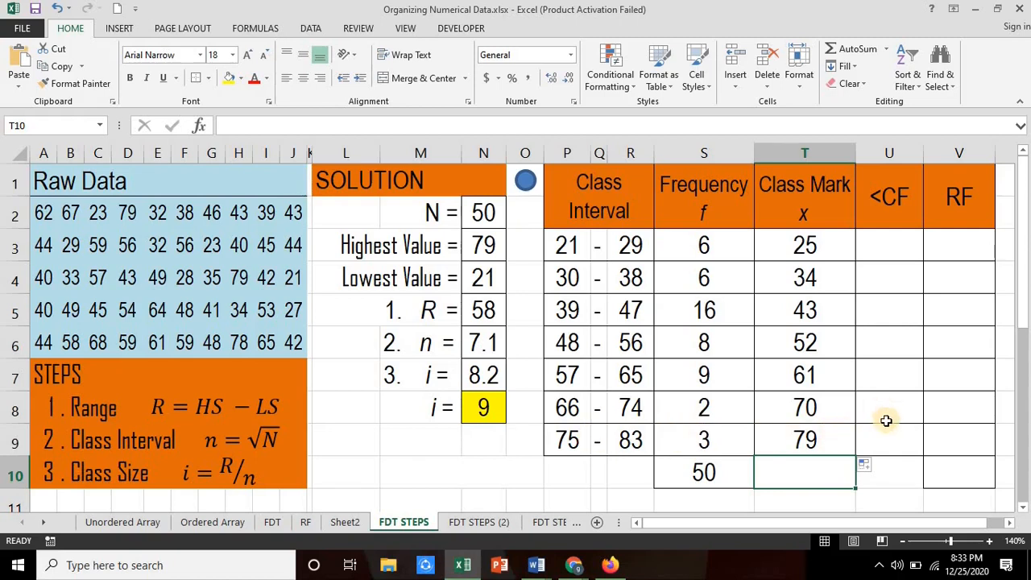
Step: Enter the first cumulative frequency in cell U3 as =SUM(S3:S3)
left_click(890, 245)
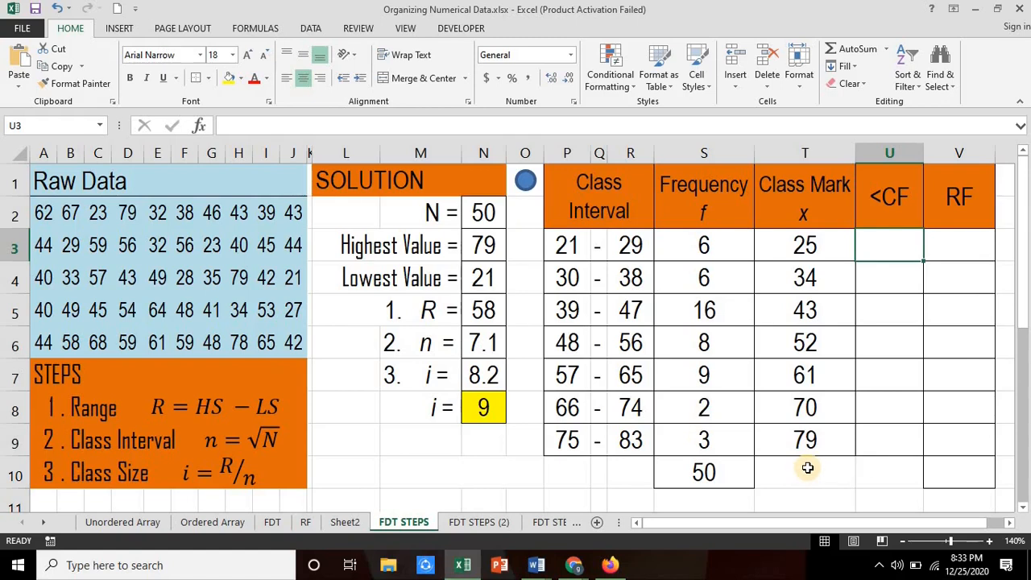
type("=sum(")
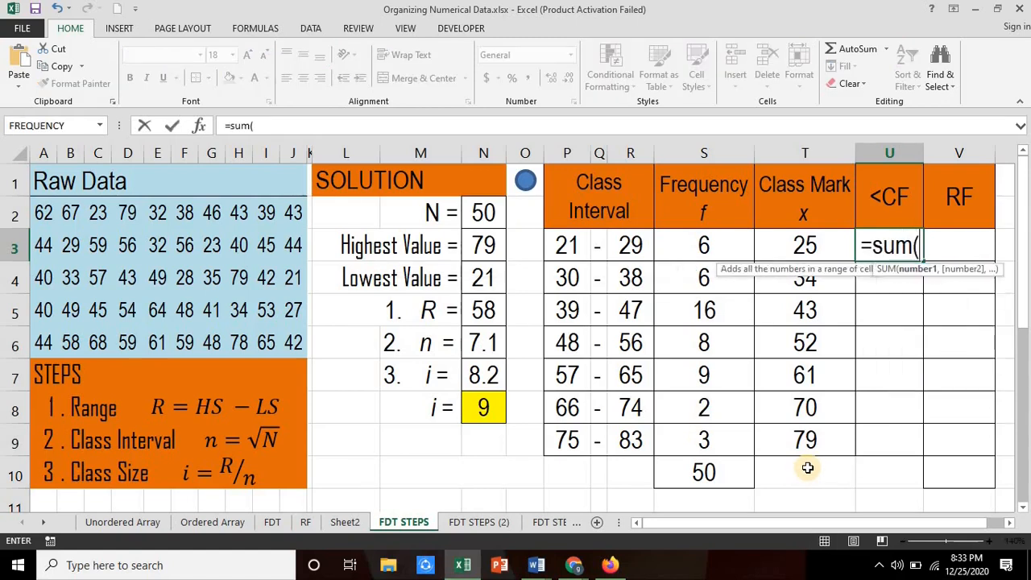
left_click(715, 248)
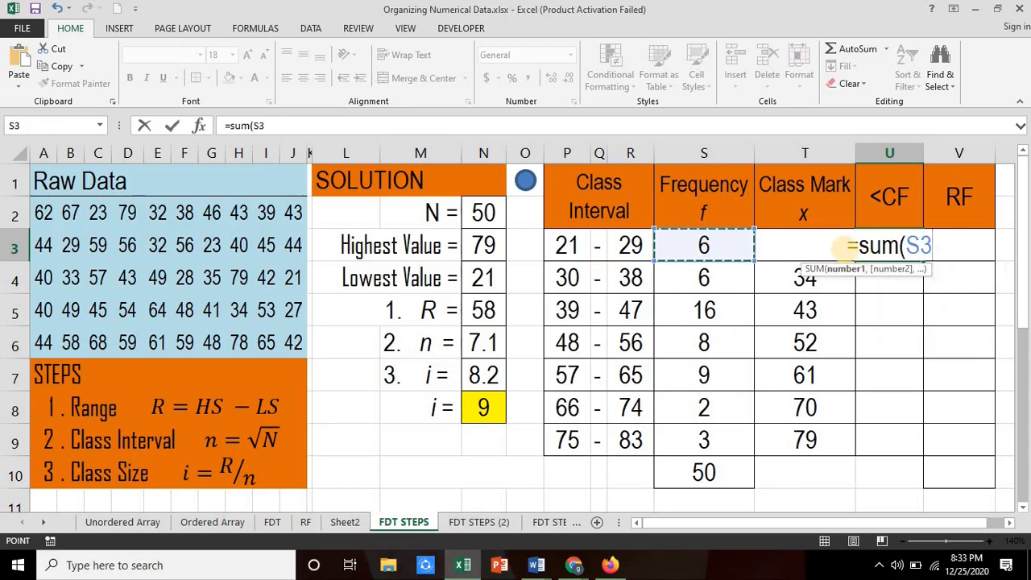
key("F8")
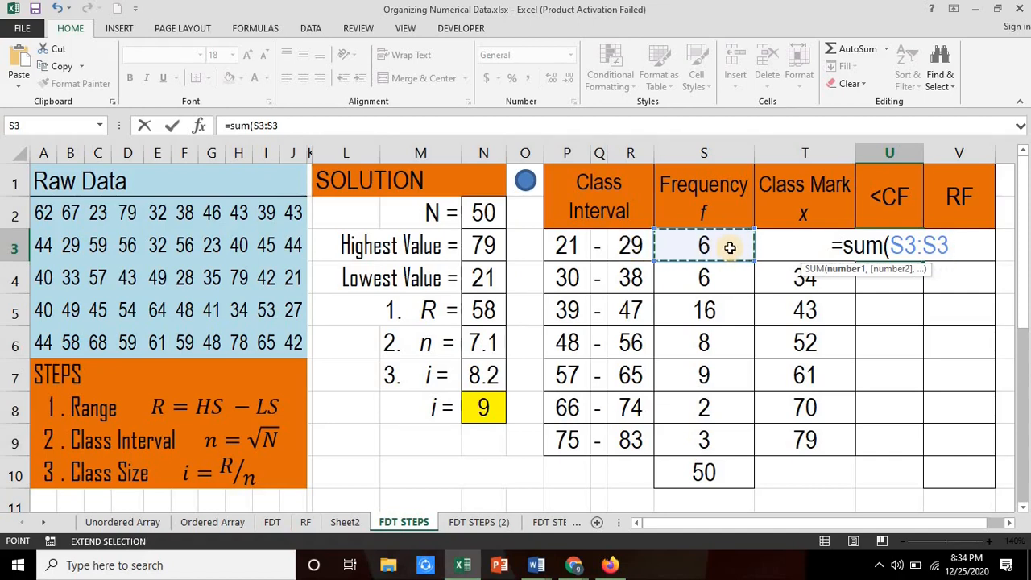
key("Return")
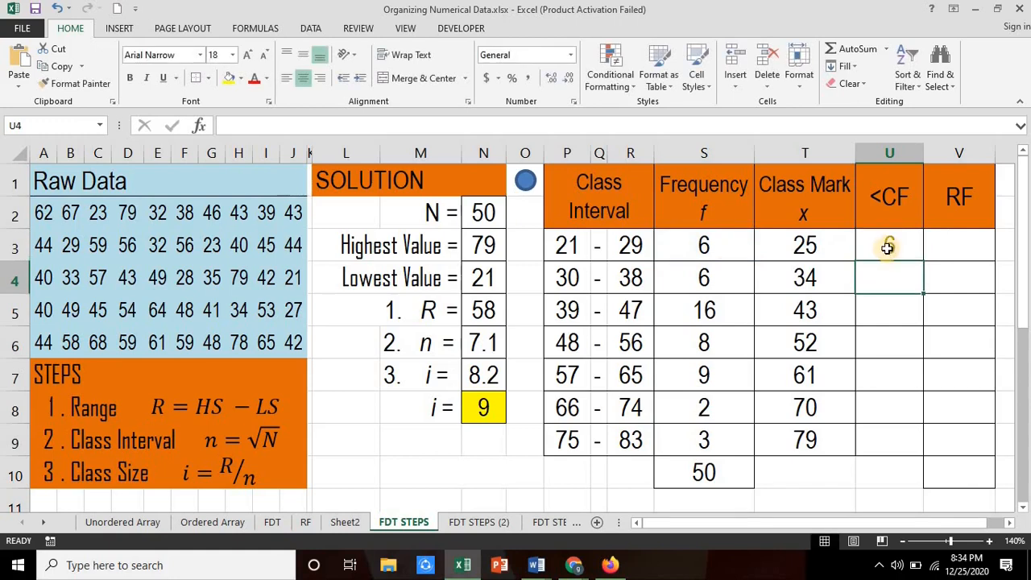
Step: Fill the cumulative frequency formula from U3 down through U9
left_click(890, 252)
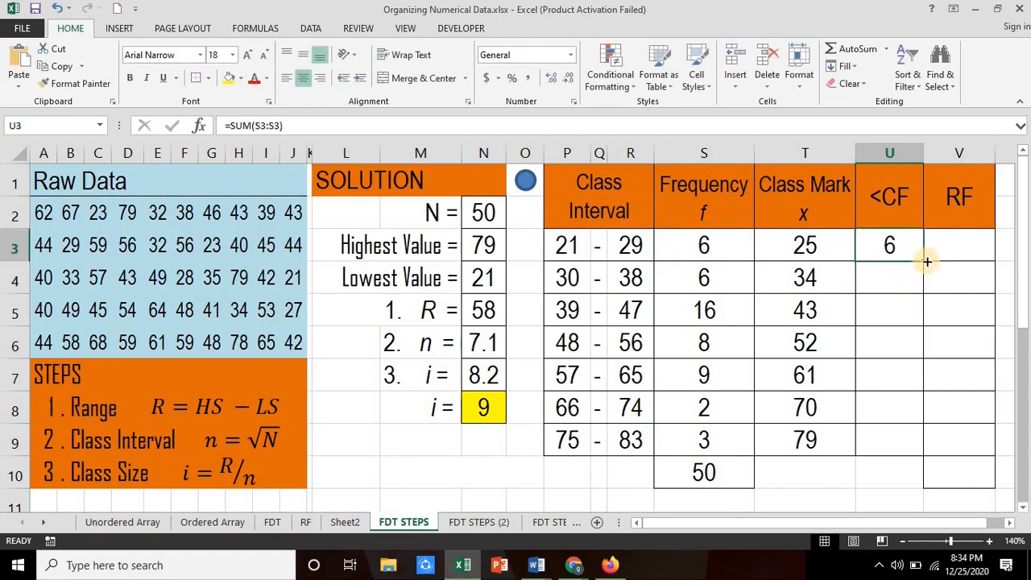
left_click_drag(924, 261, 917, 453)
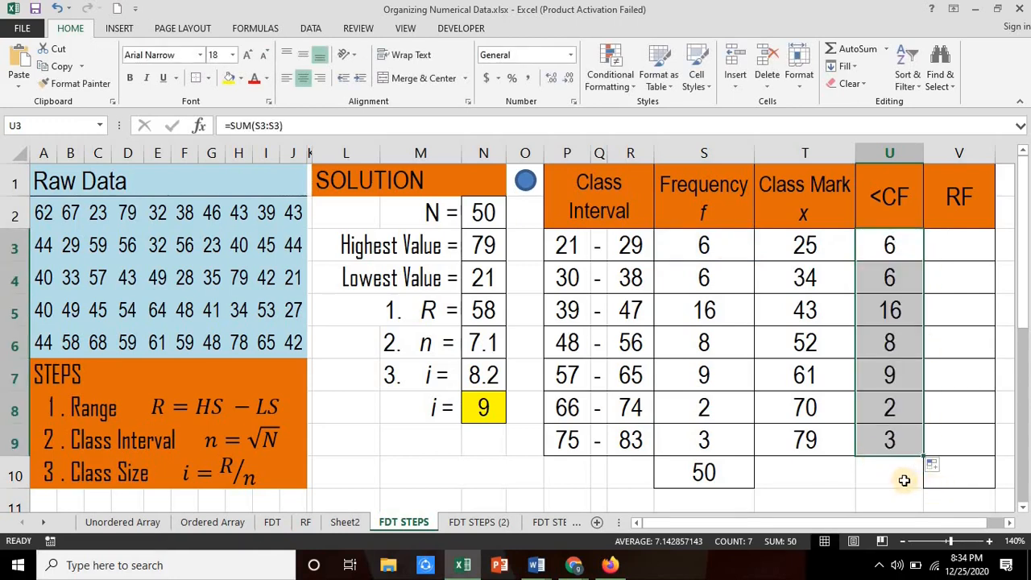
left_click(904, 475)
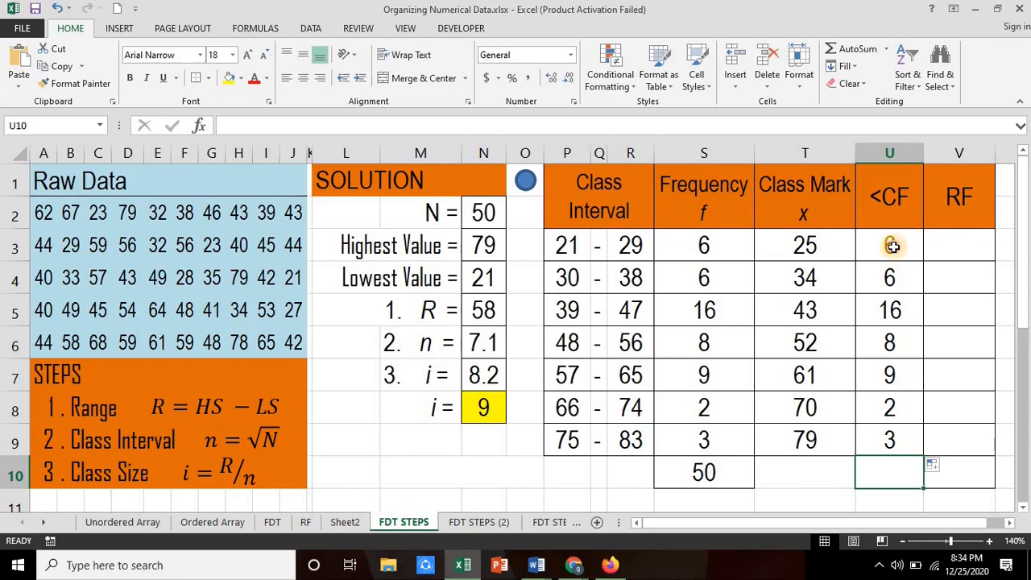
Step: Make the start of the summed range in cell U3 absolute, so the formula reads =SUM($S$3:S3)
left_click(891, 246)
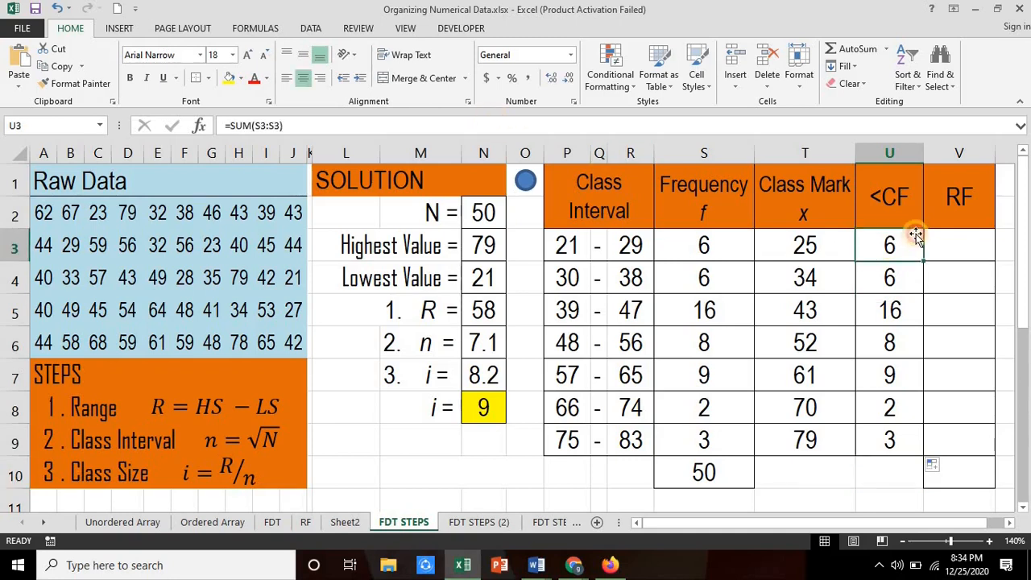
double_click(877, 248)
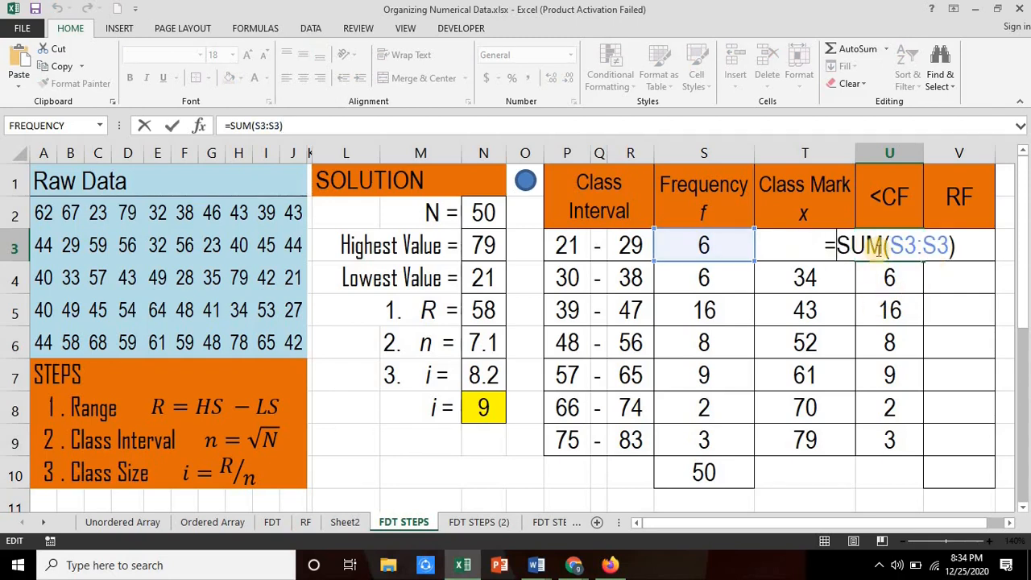
left_click(888, 248)
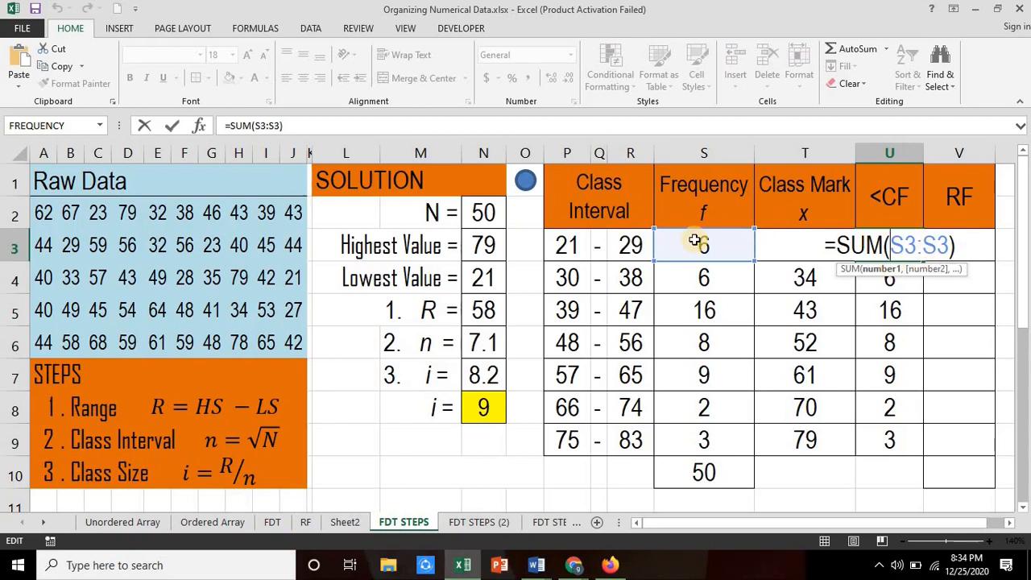
left_click(894, 248)
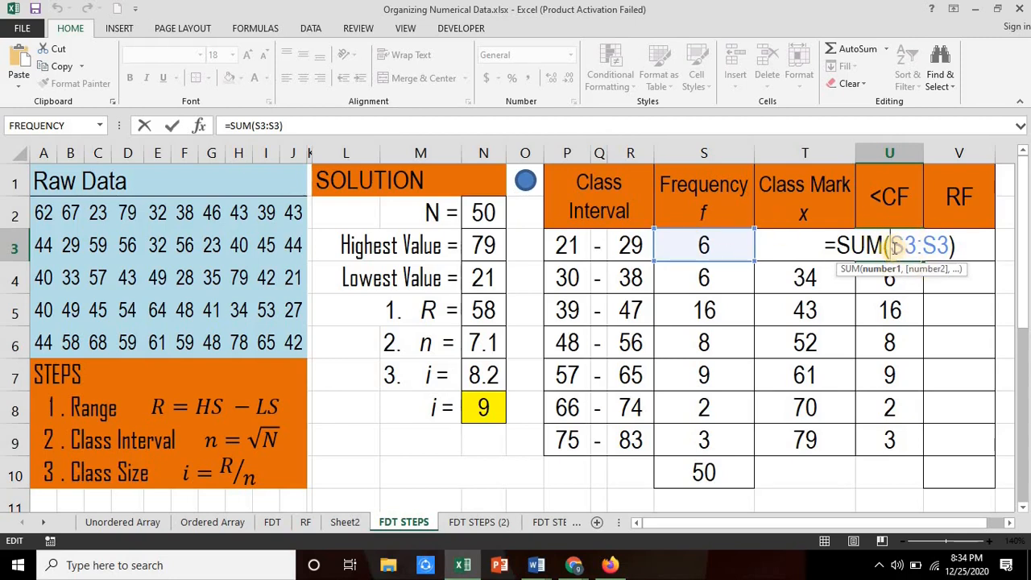
key("F4")
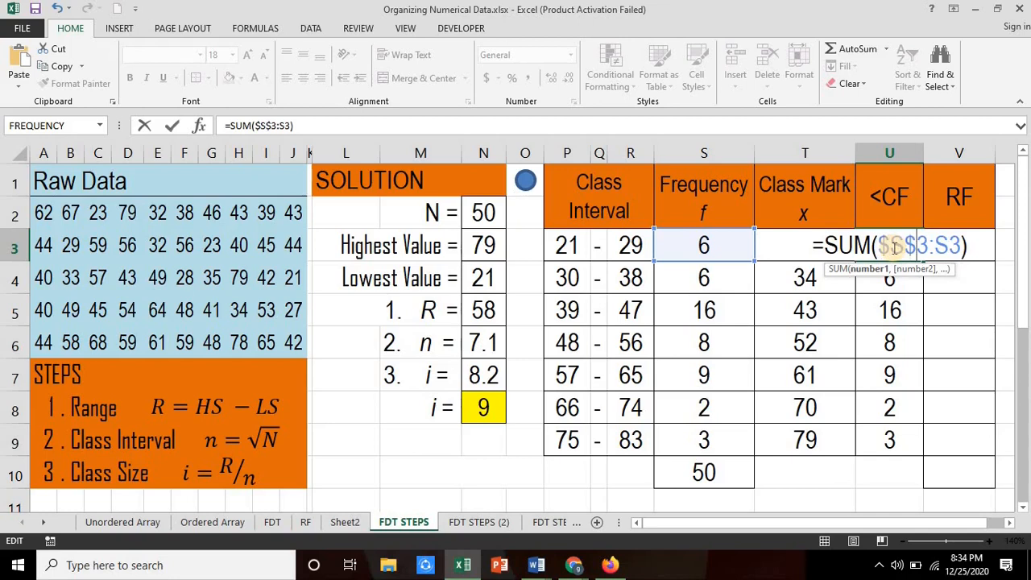
key("Return")
left_click(893, 246)
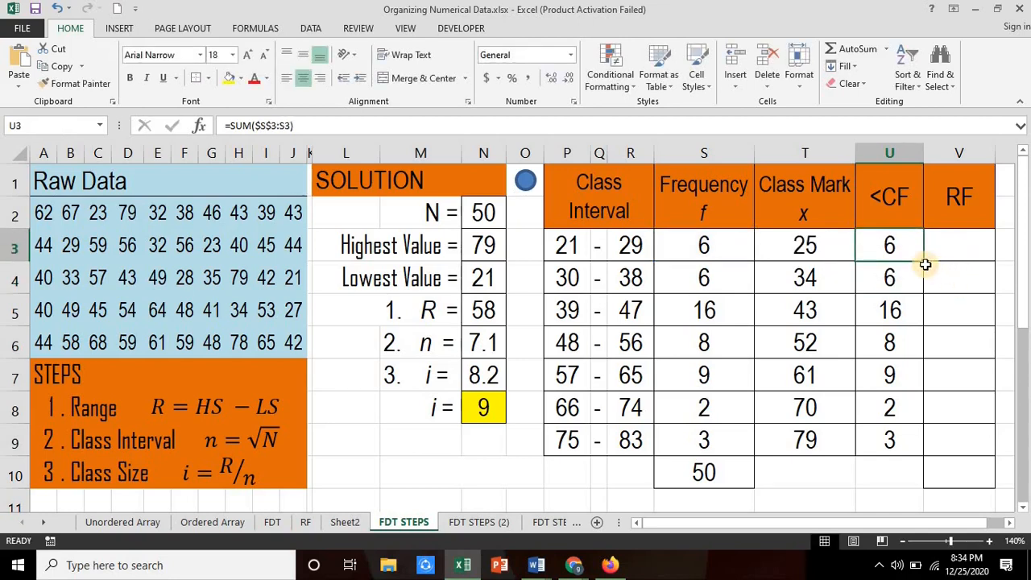
Step: Copy the corrected cumulative frequency formula with the absolute range start from U3 down through U9
left_click_drag(926, 264, 926, 459)
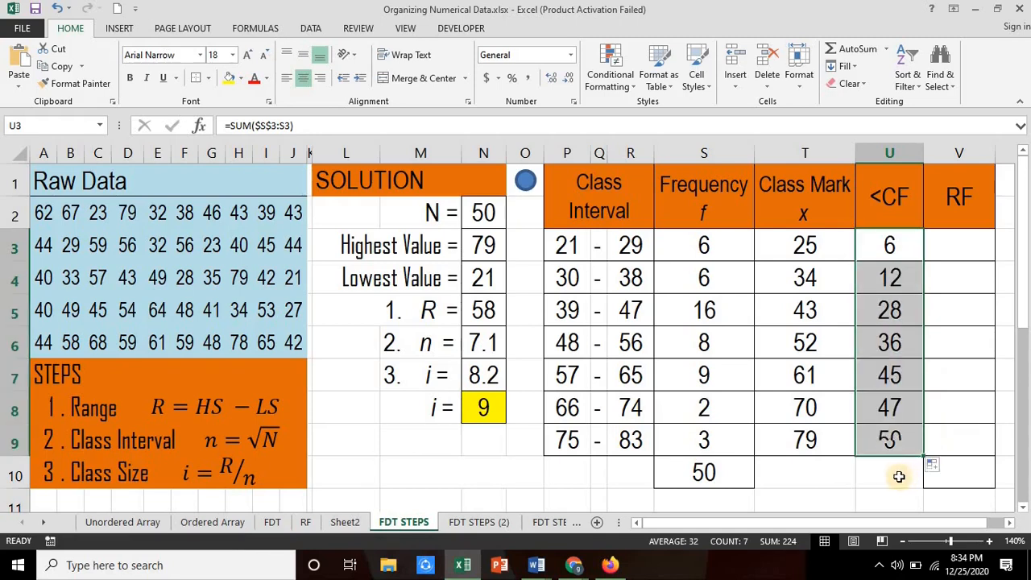
left_click(899, 476)
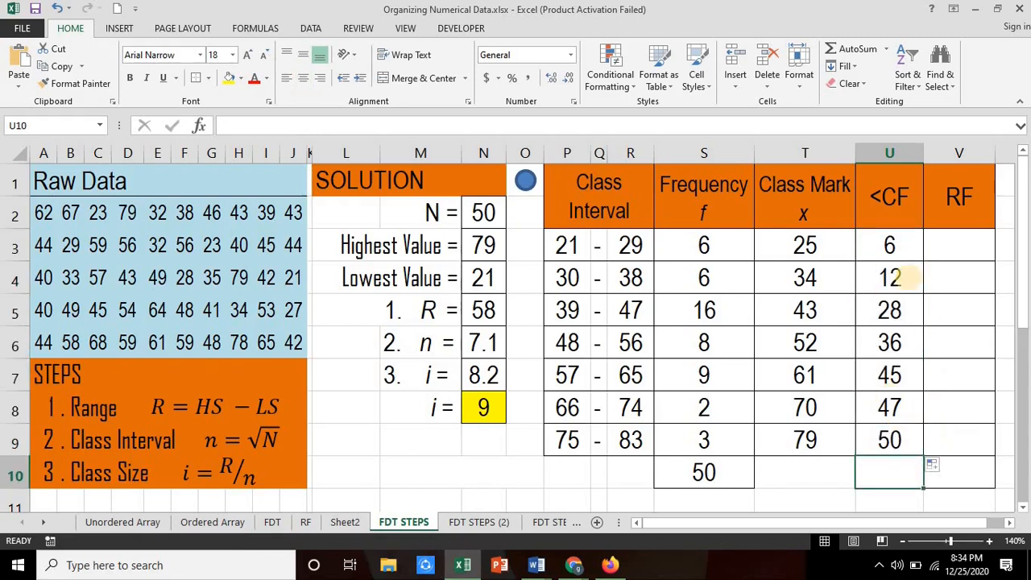
Step: Inspect the ranges summed by the cumulative frequency formulas in U4, U8 and U9, and check the frequency total in S10
left_click(894, 279)
double_click(867, 278)
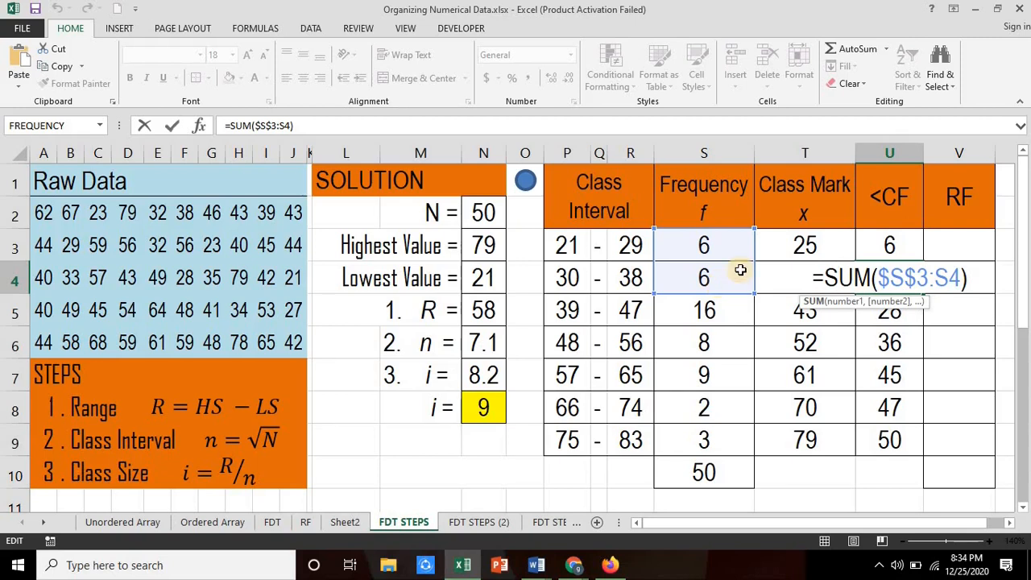
left_click(705, 245)
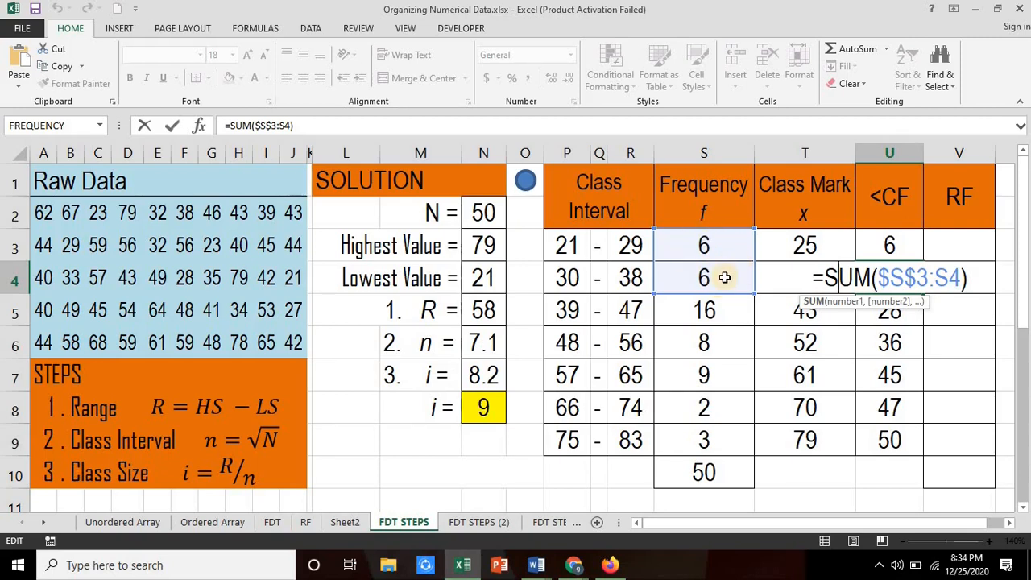
key("Return")
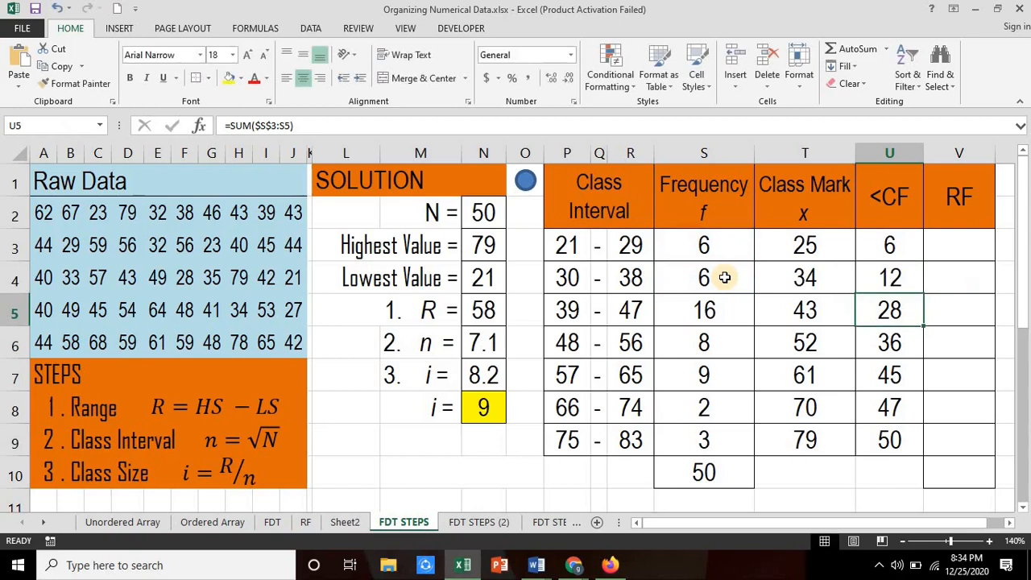
left_click(892, 409)
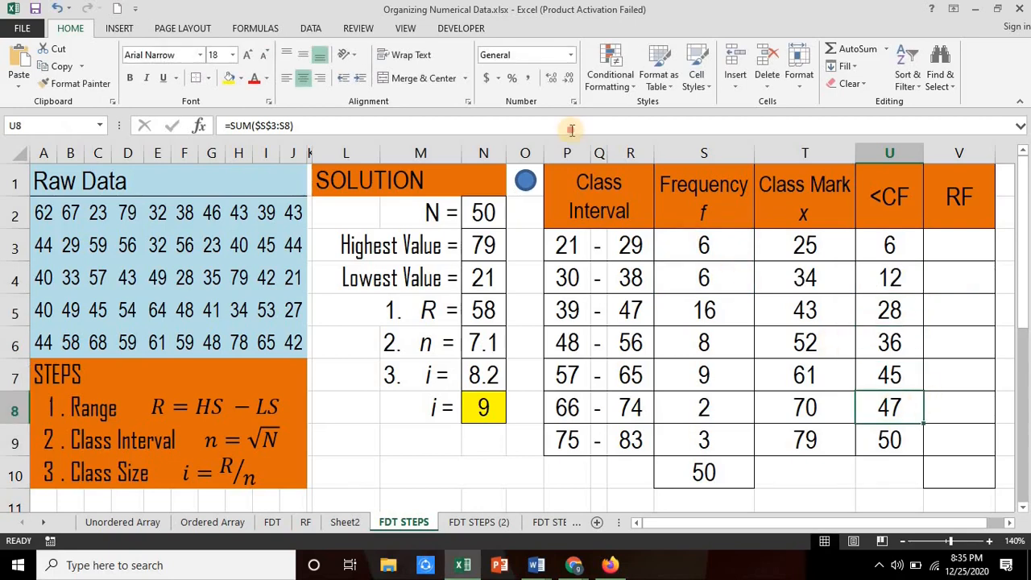
double_click(878, 409)
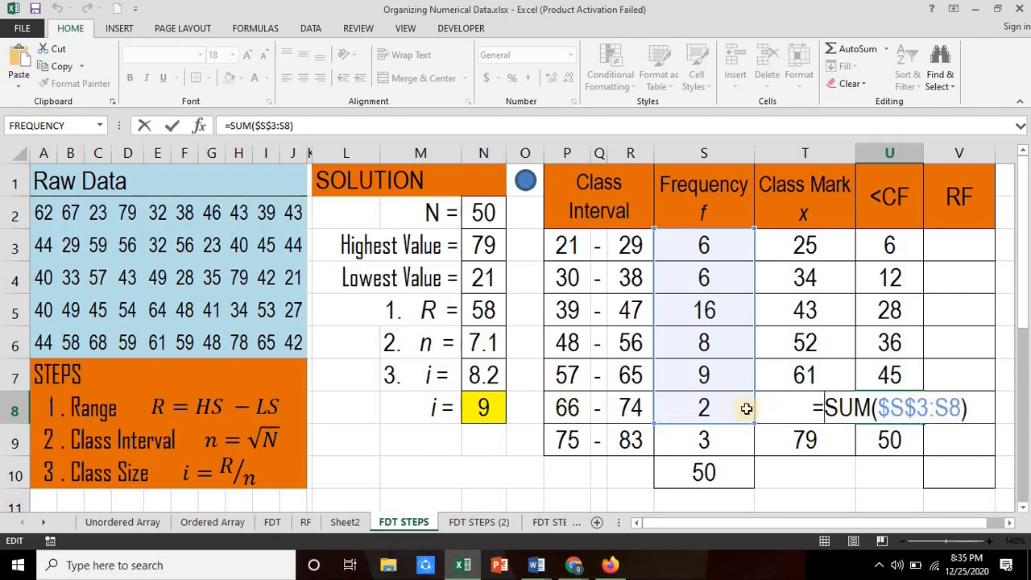
key("Return")
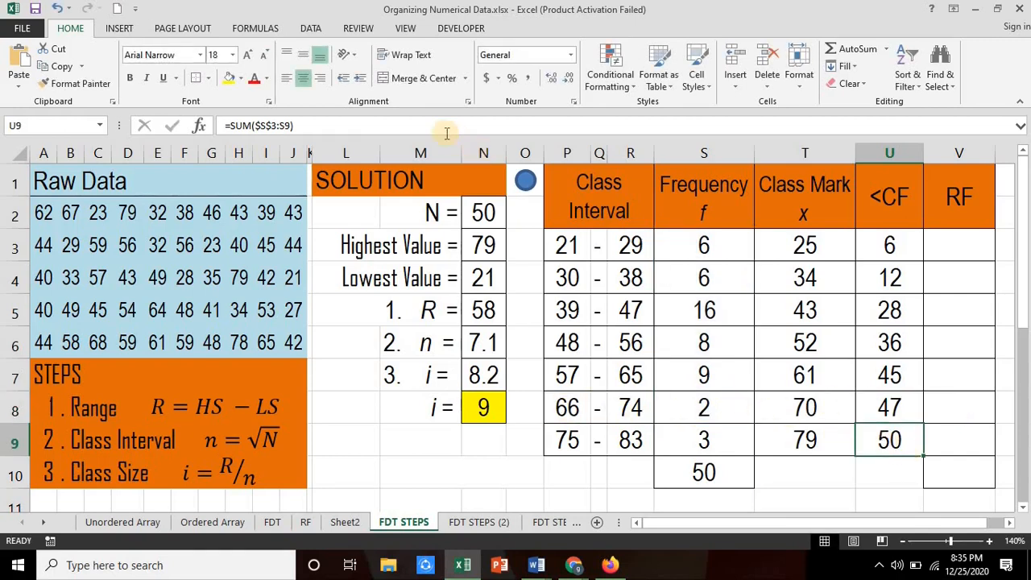
key("F2")
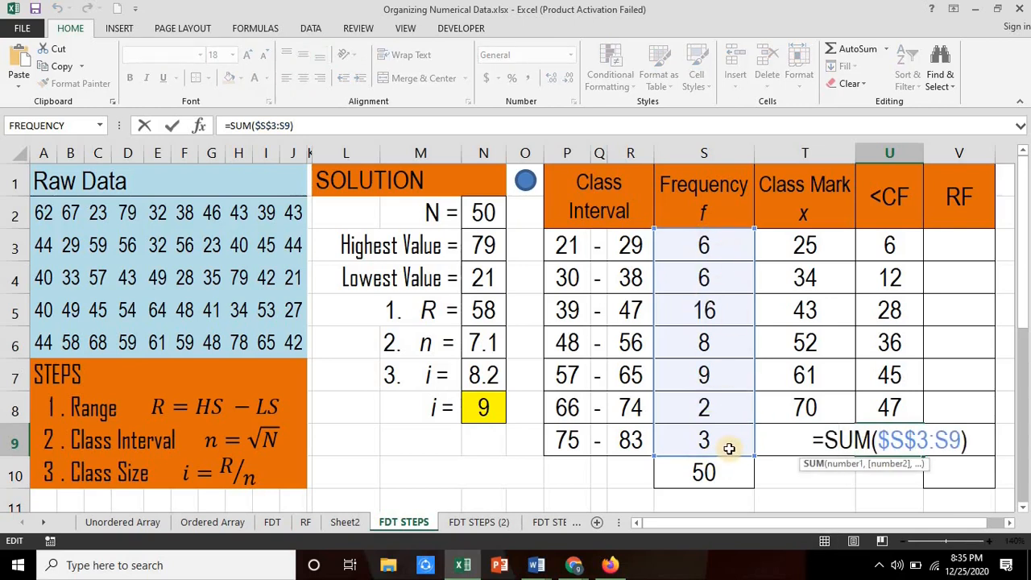
key("Return")
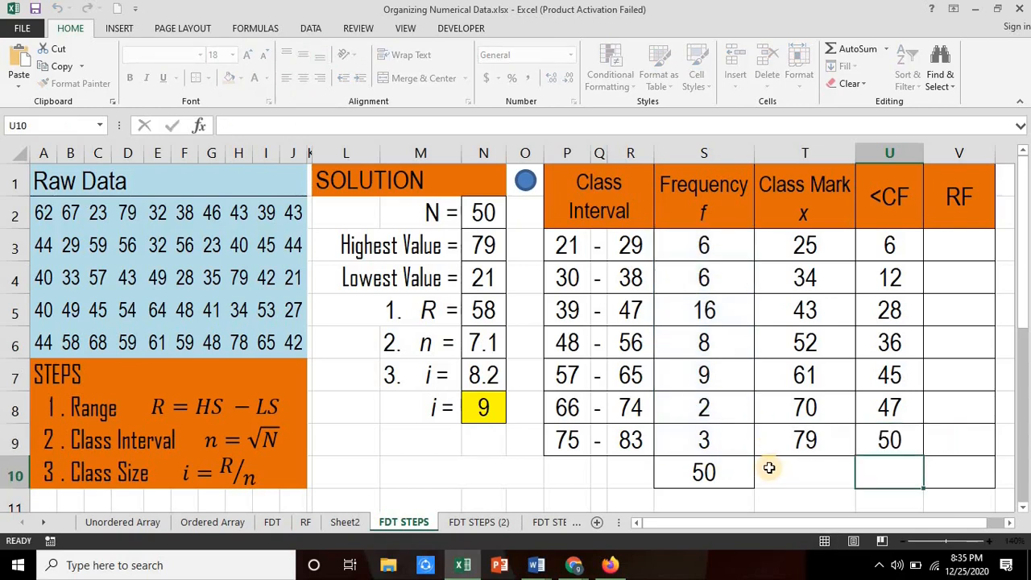
left_click(709, 473)
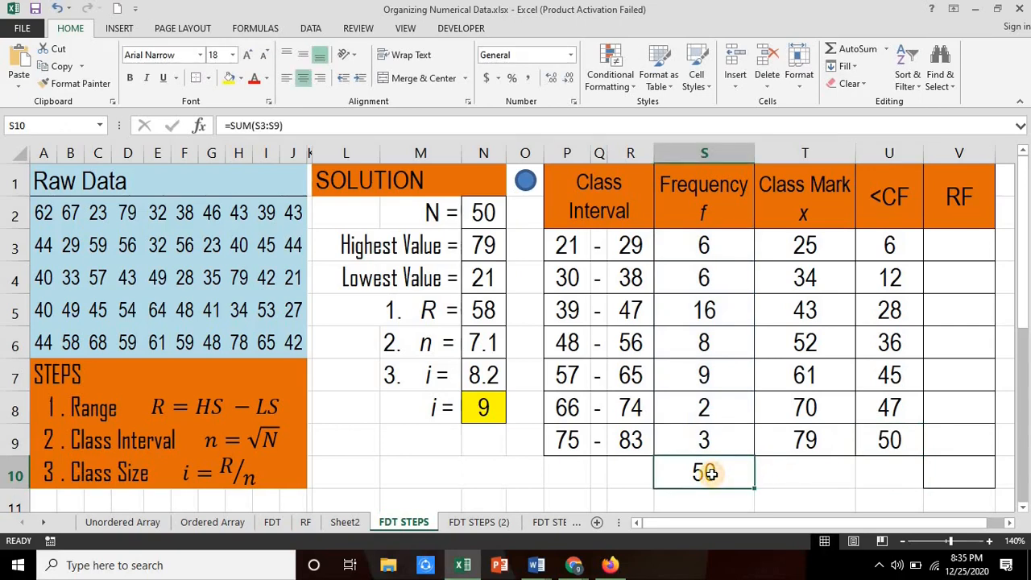
Step: Enter the first relative frequency in cell V3 as =S3/S10
left_click(958, 239)
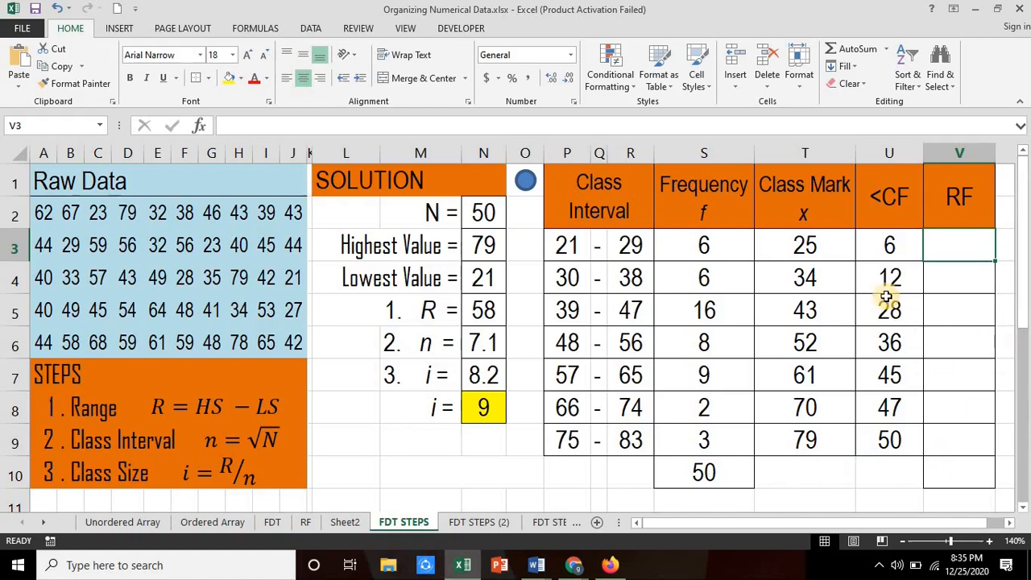
left_click(721, 252)
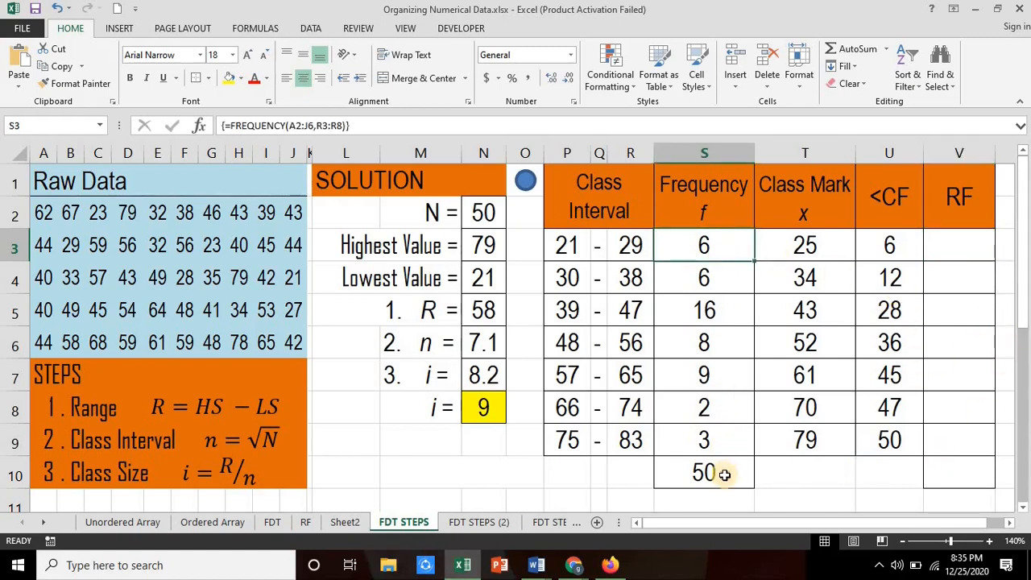
left_click(721, 472)
left_click(949, 251)
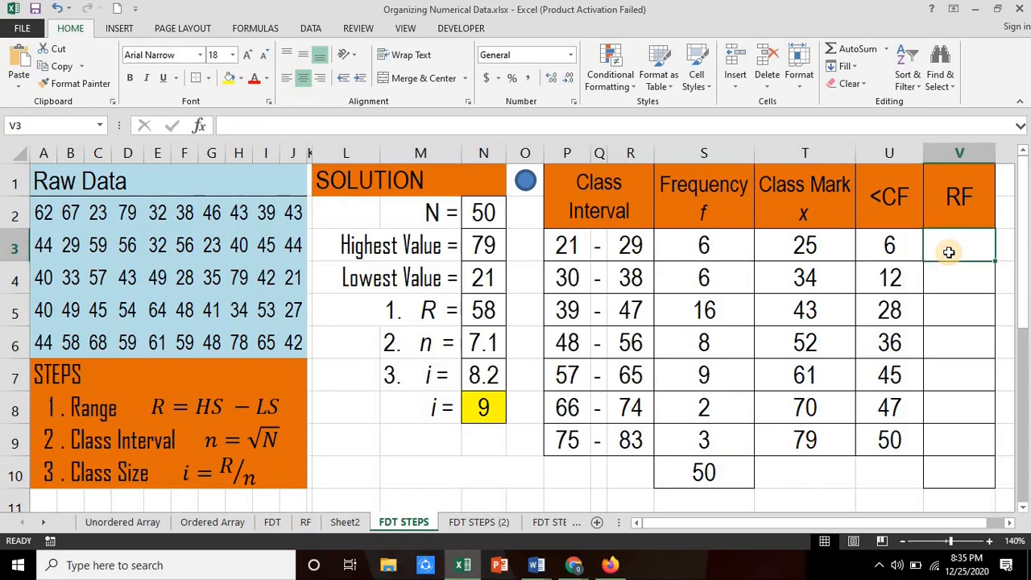
type("=")
left_click(705, 249)
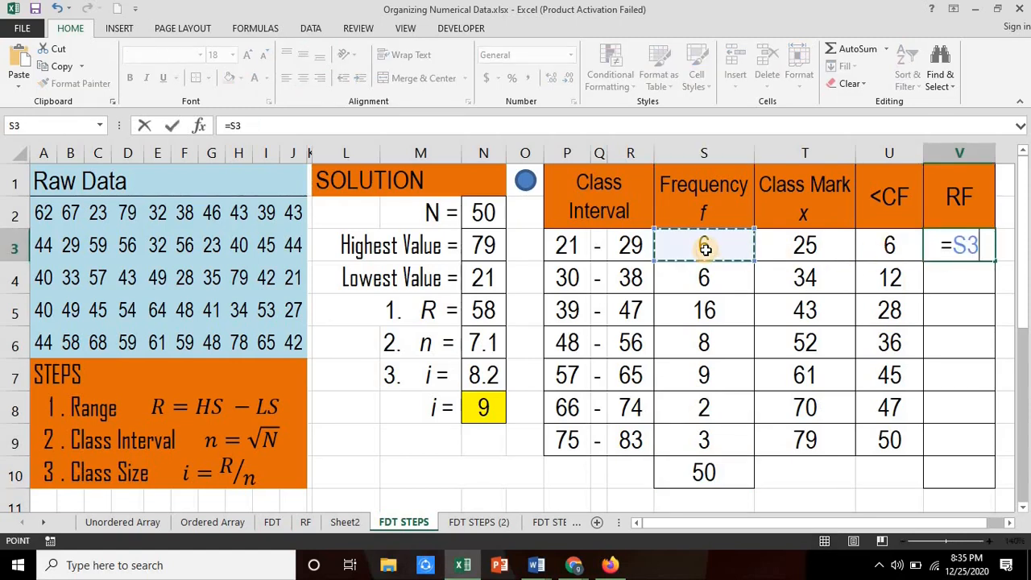
type("/")
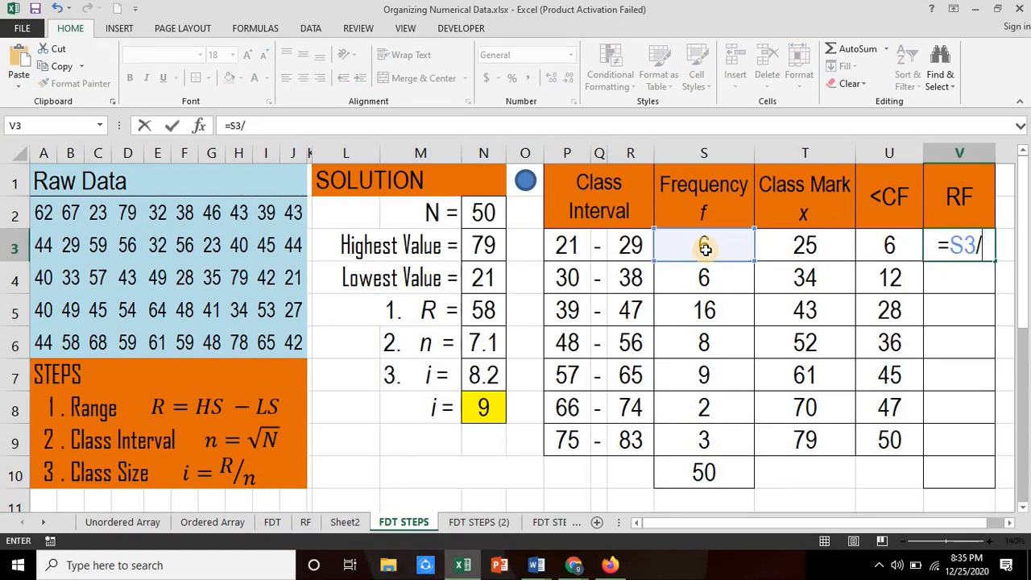
left_click(709, 474)
key("Return")
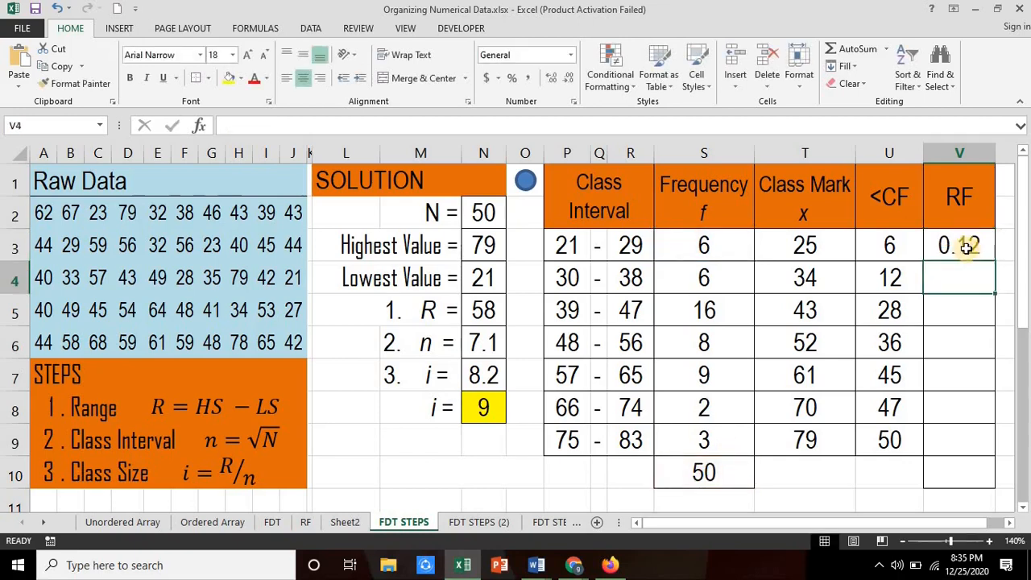
Step: Make the divisor in cell V3 absolute, so the formula reads =S3/$S$10
left_click(966, 248)
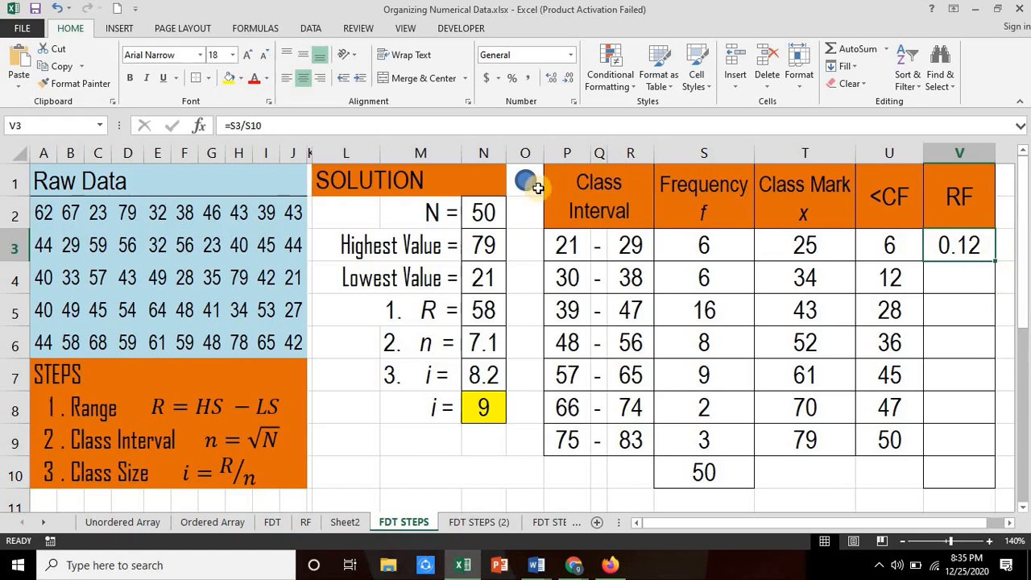
left_click(326, 128)
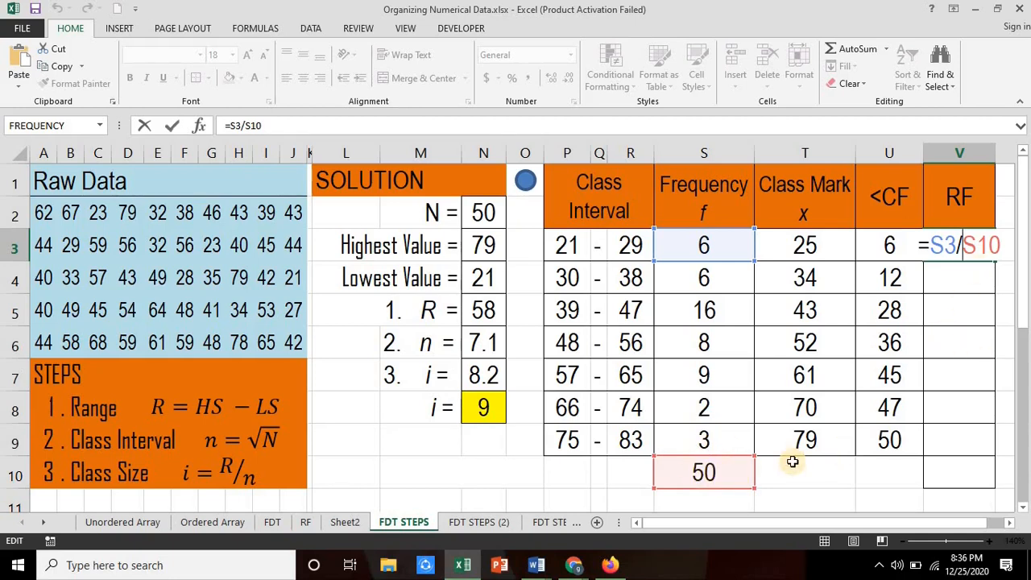
type("$")
key("Right")
type("$")
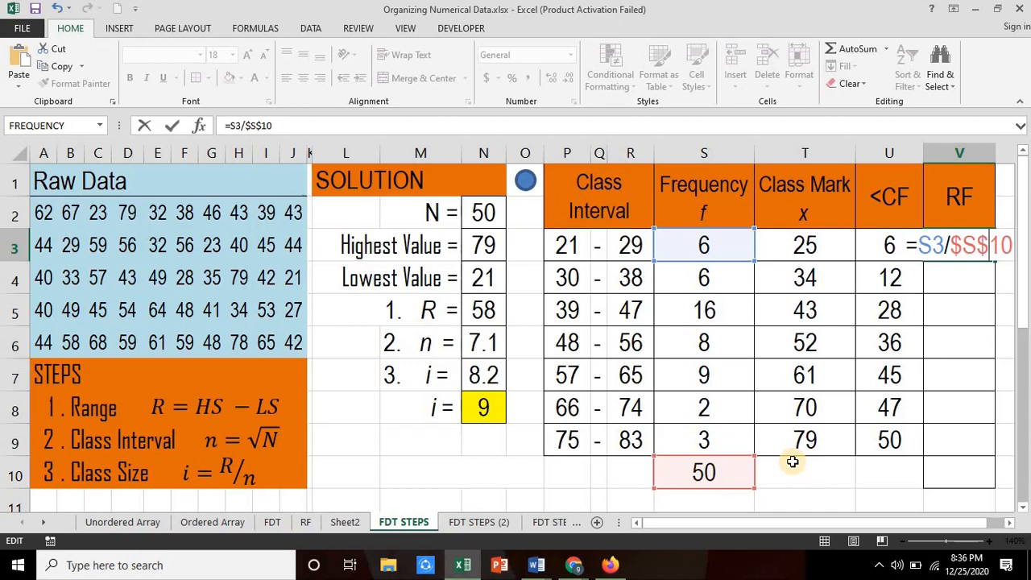
key("Return")
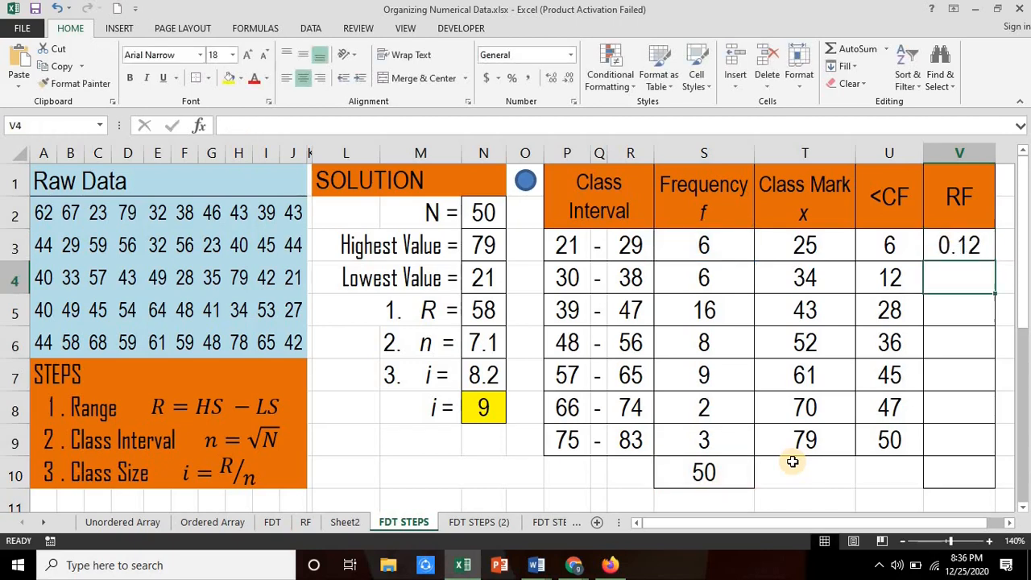
Step: Fill the relative frequency formula from V3 down through V9 and format these cells as percentages
left_click(966, 251)
left_click_drag(995, 260, 985, 465)
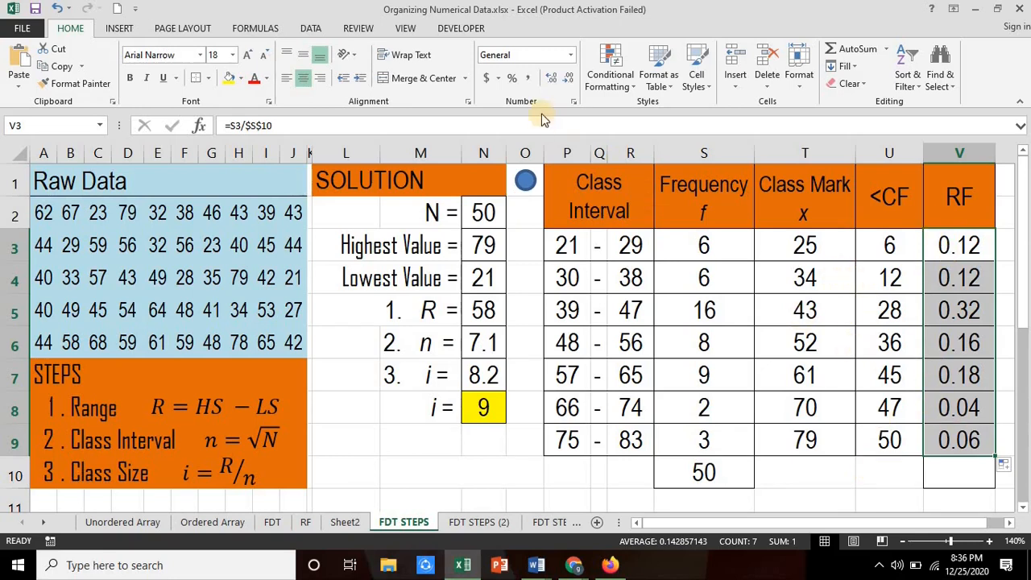
left_click(516, 81)
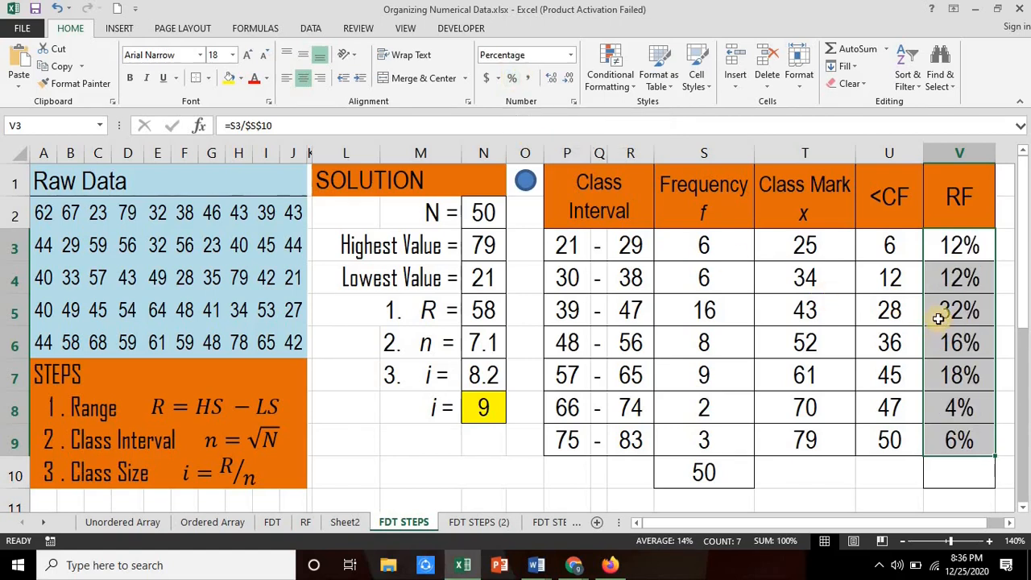
Step: Total the relative frequencies in cell V10 with =SUM(V3:V9)
left_click(965, 473)
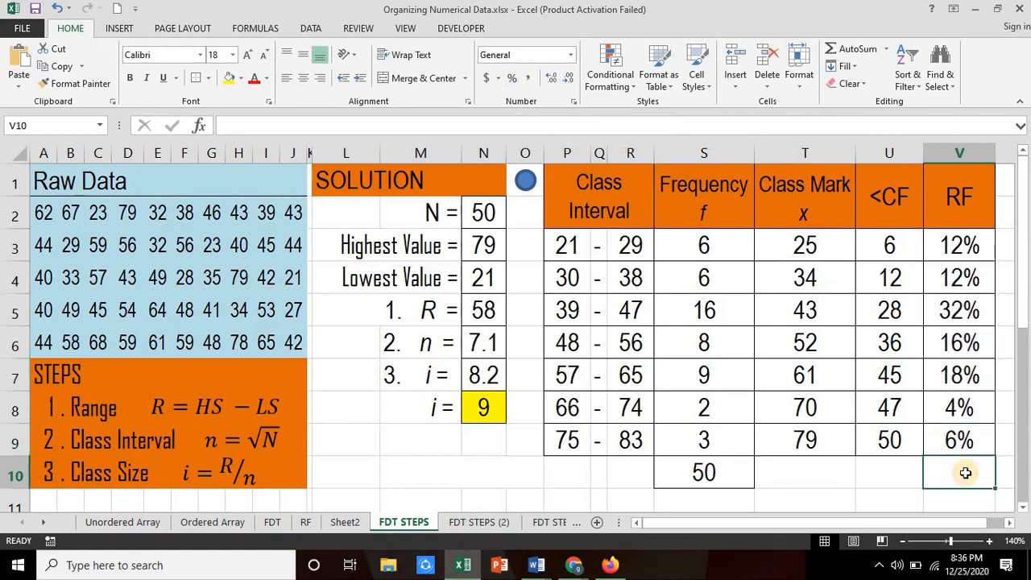
type("=sum(")
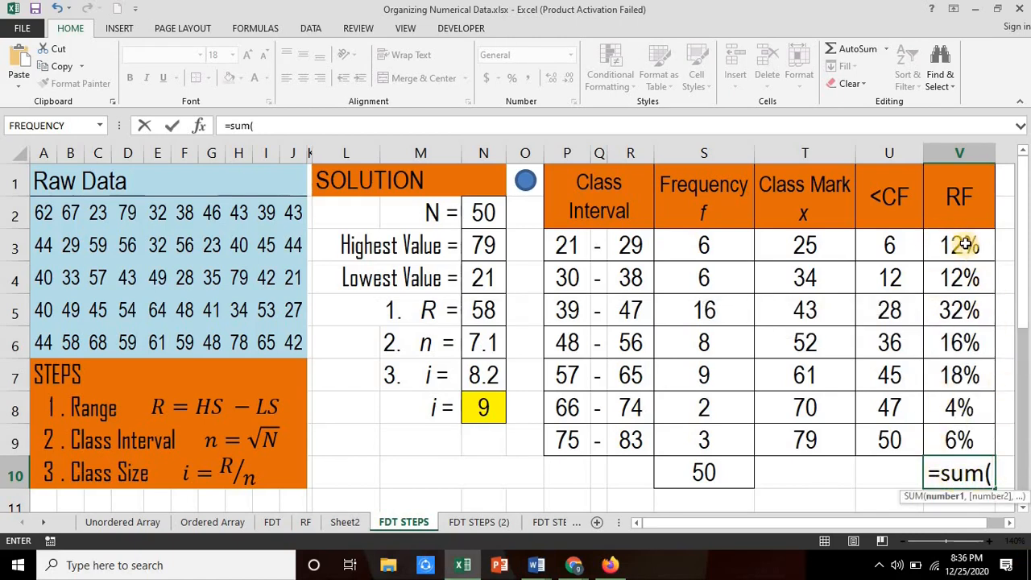
left_click_drag(970, 246, 965, 441)
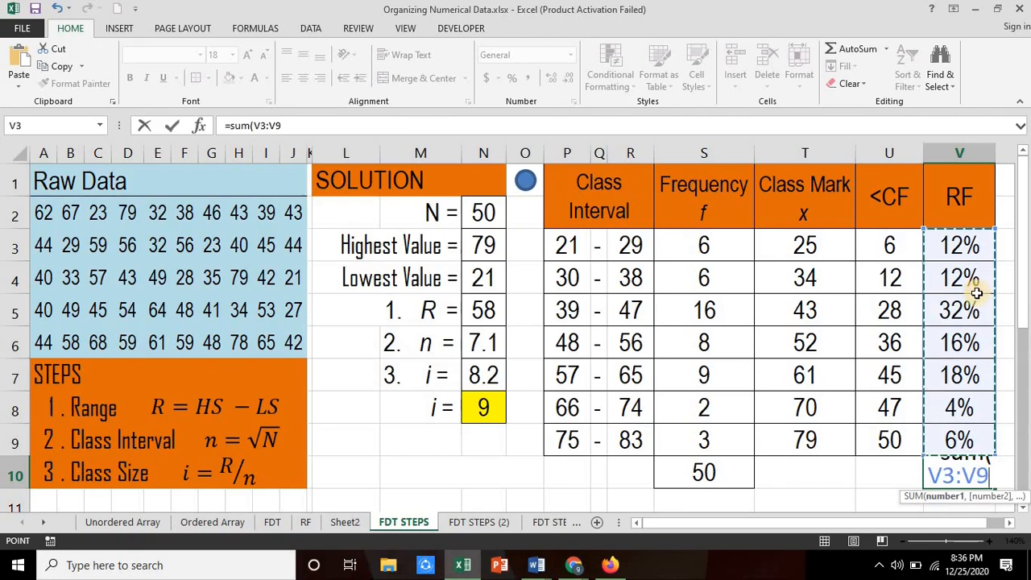
key("Return")
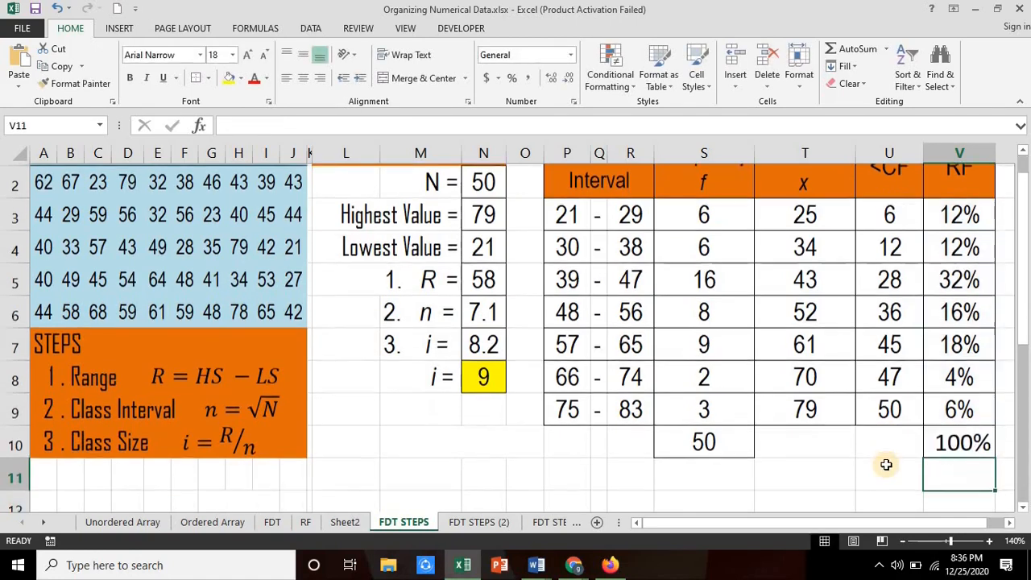
Step: Set the font of the relative frequency total in V10 to Arial Narrow and center it
left_click(976, 443)
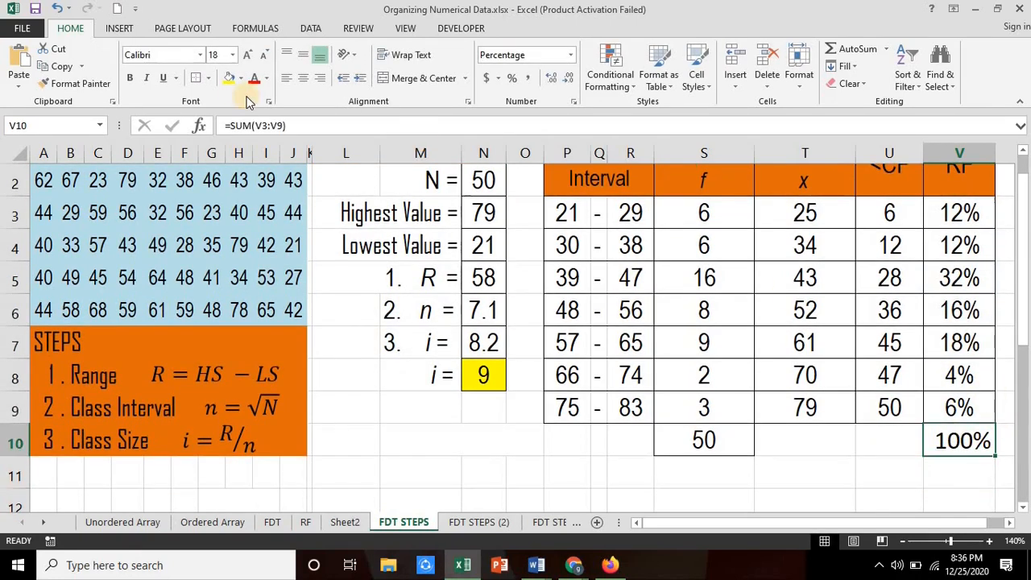
left_click(201, 54)
left_click(179, 219)
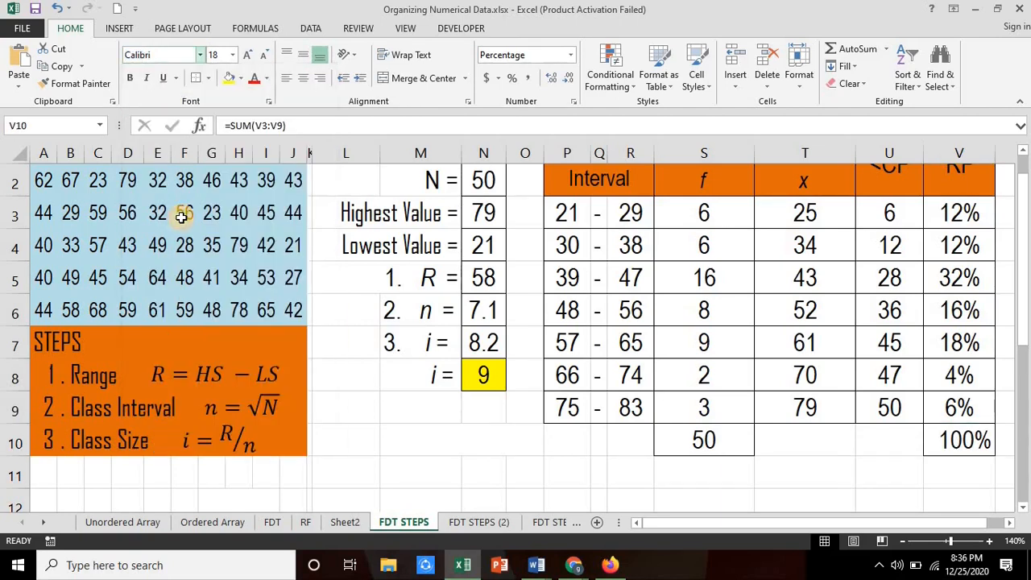
left_click(304, 81)
scroll(474, 474, "up", 1)
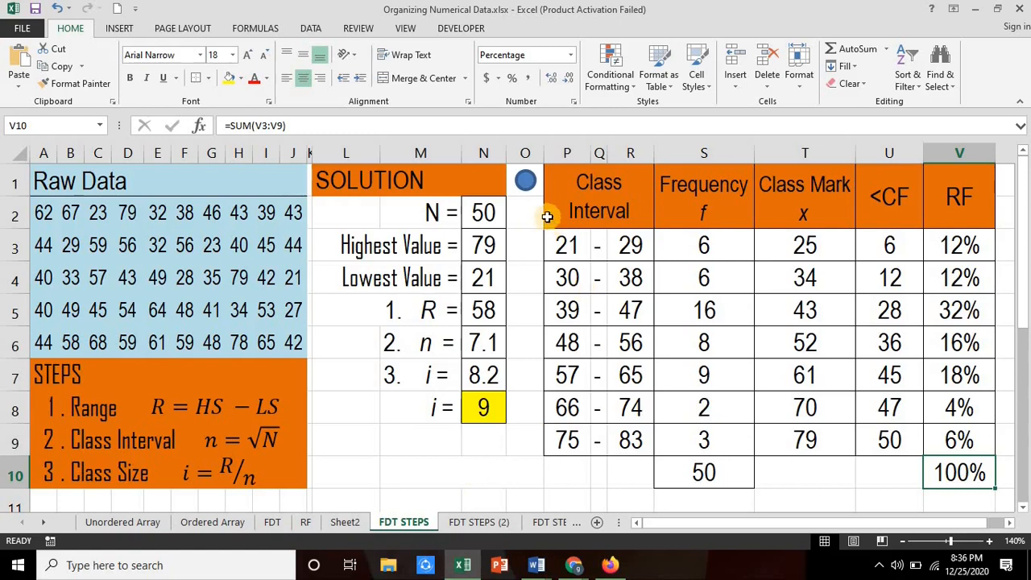
Step: Clear the solution values and frequency table entries, and enter the number of raw data values in N2 as =COUNT(A2:J6)
left_click(524, 183)
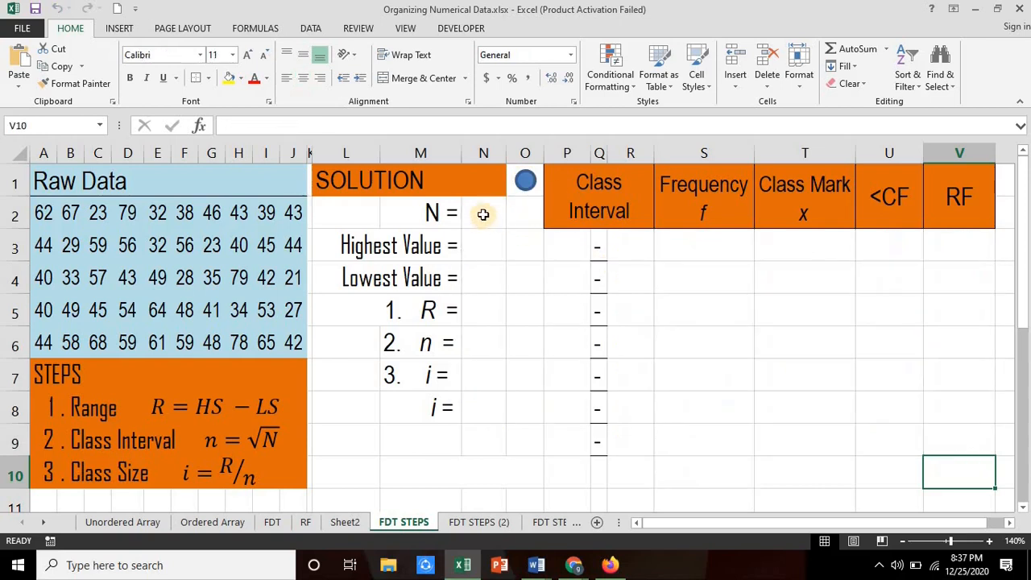
type("=")
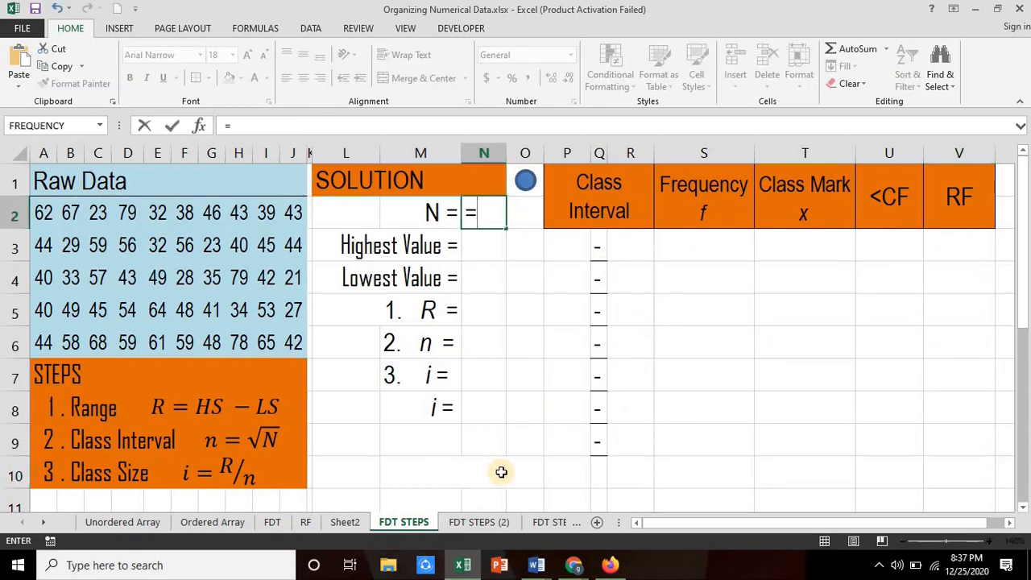
type("coun")
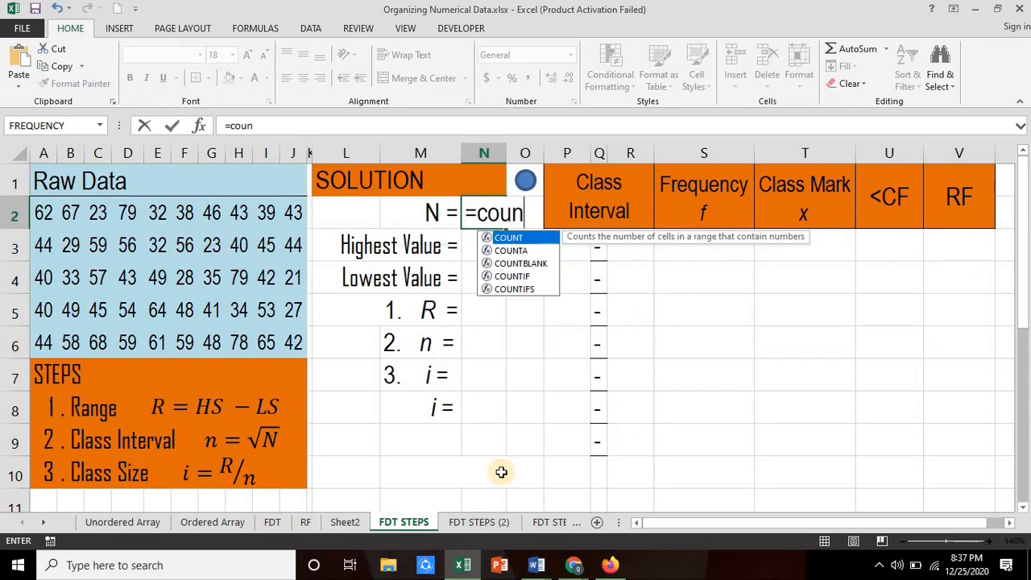
type("t(")
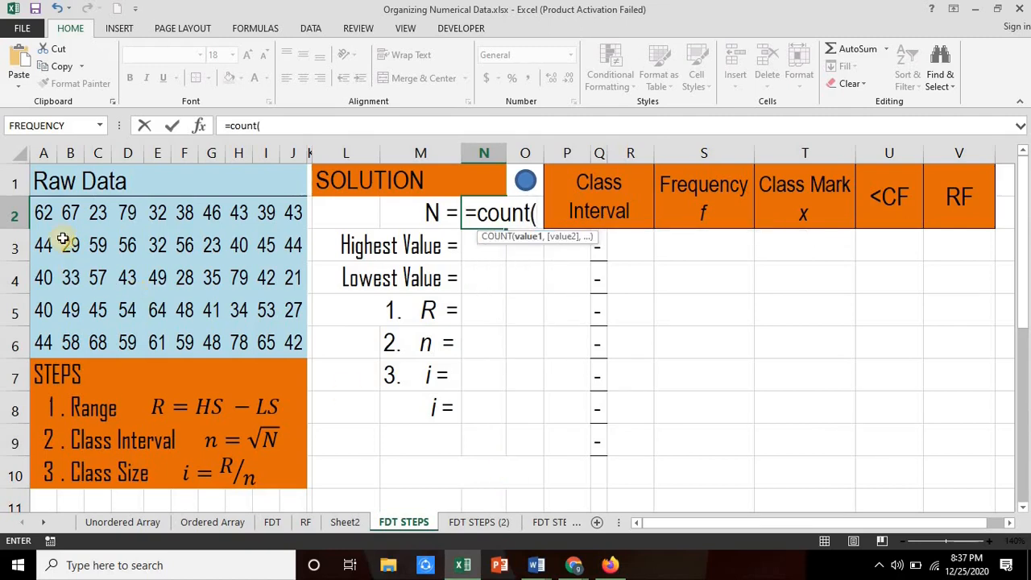
left_click_drag(43, 212, 293, 335)
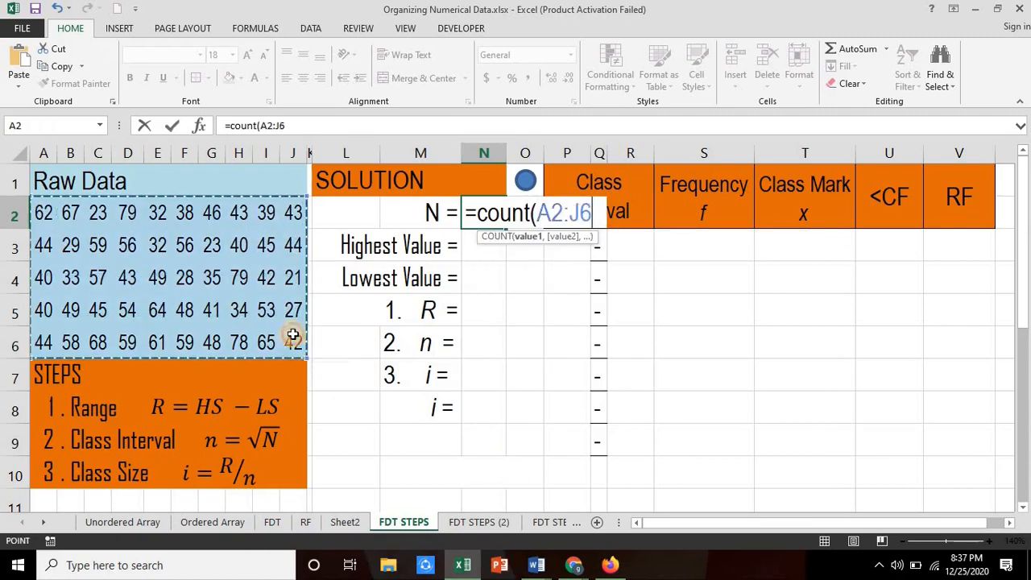
key("Return")
left_click(480, 311)
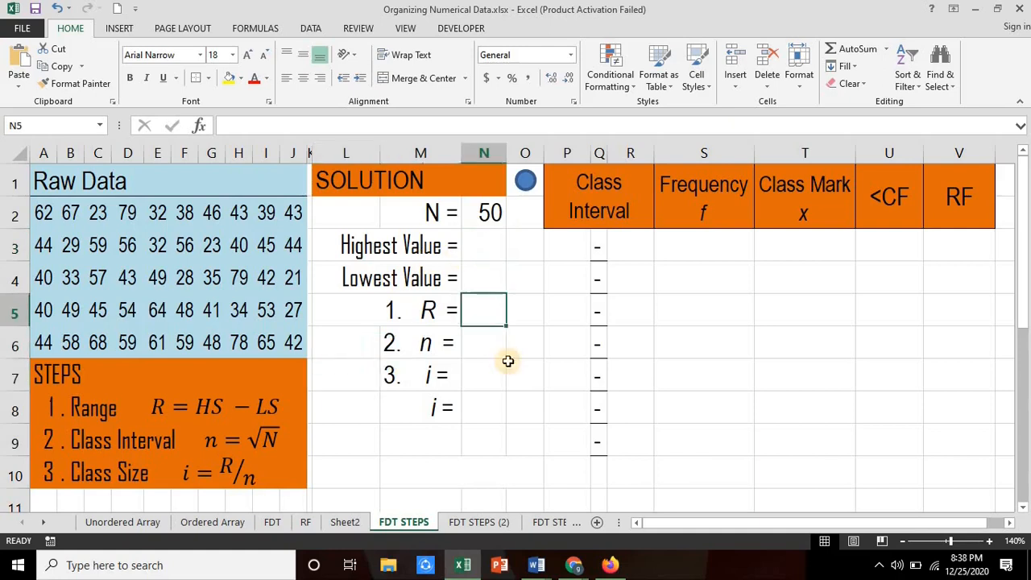
Step: Compute the range R in N5 with =MAX(A2:J6)-MIN(A2:J6)
type("=")
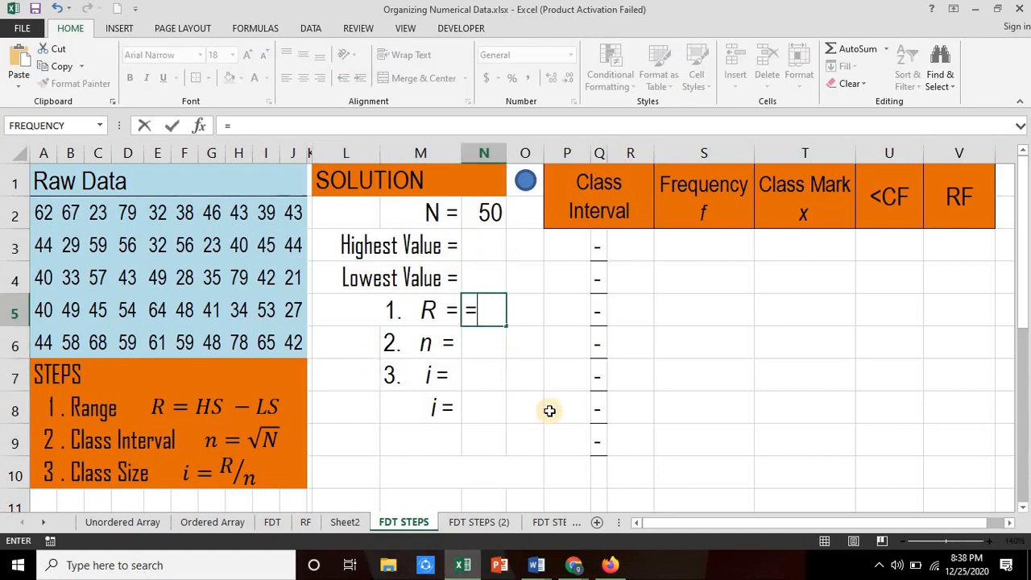
type("max(")
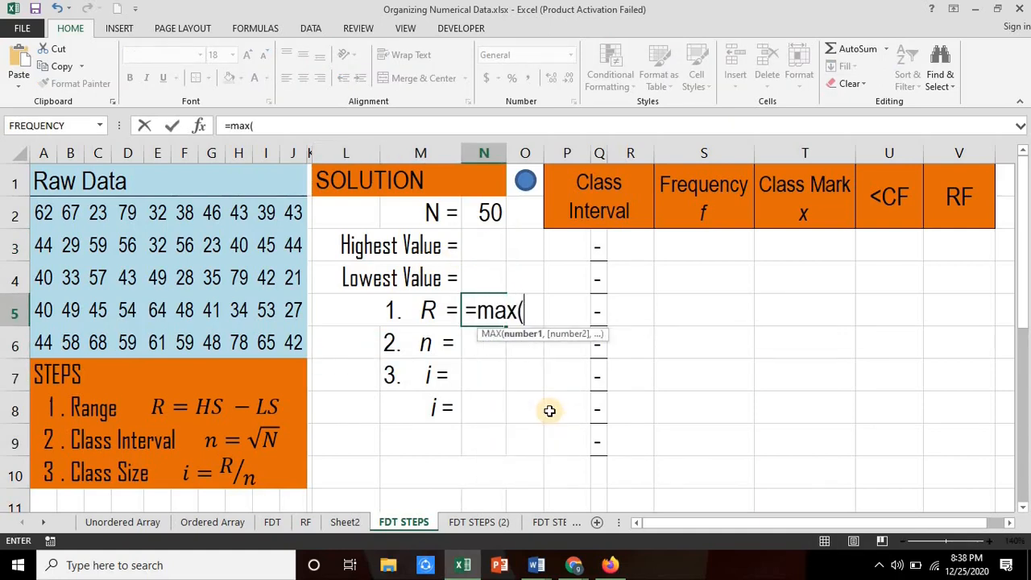
left_click_drag(50, 216, 290, 343)
type(")")
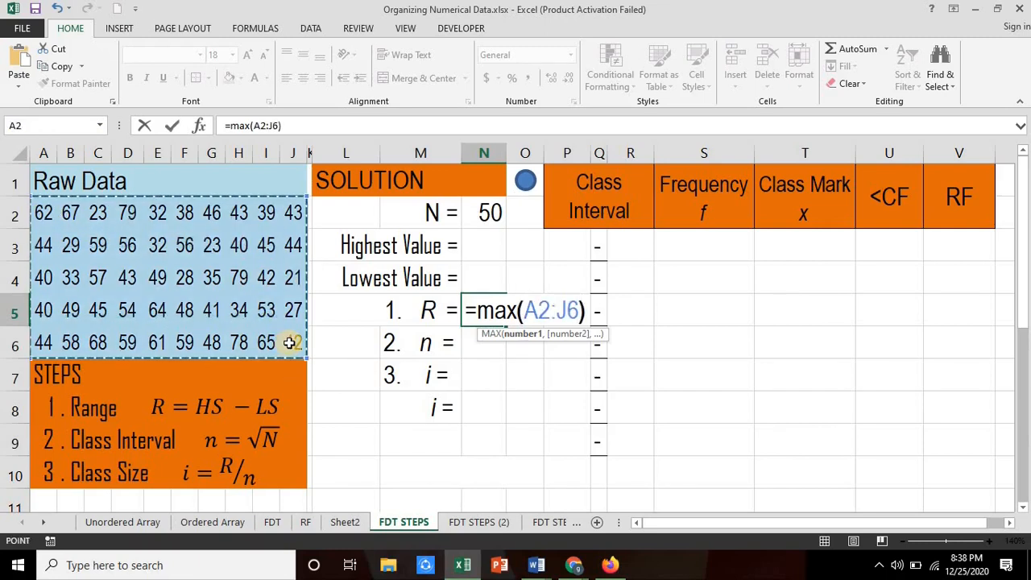
type("-min(")
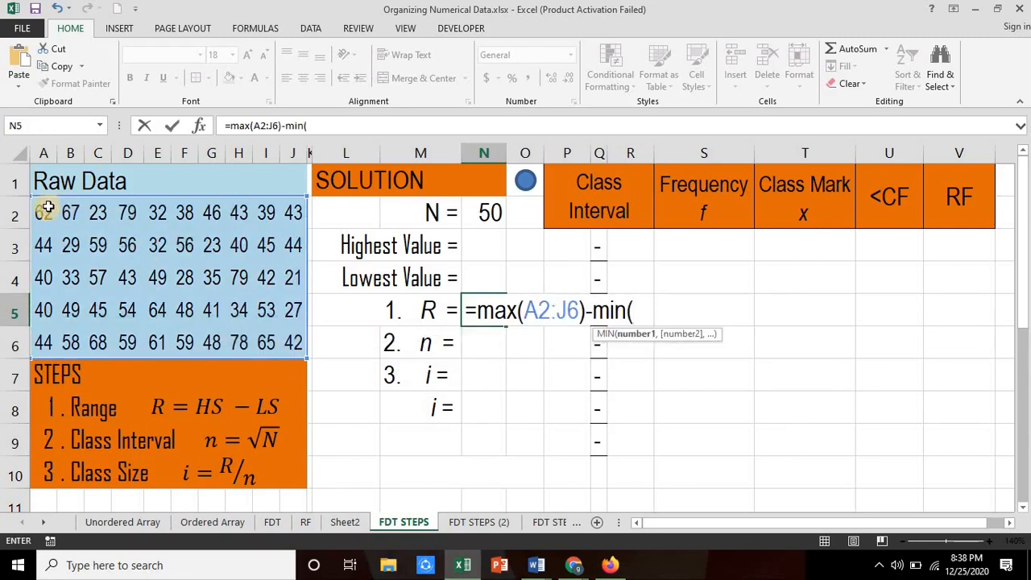
left_click_drag(49, 208, 293, 328)
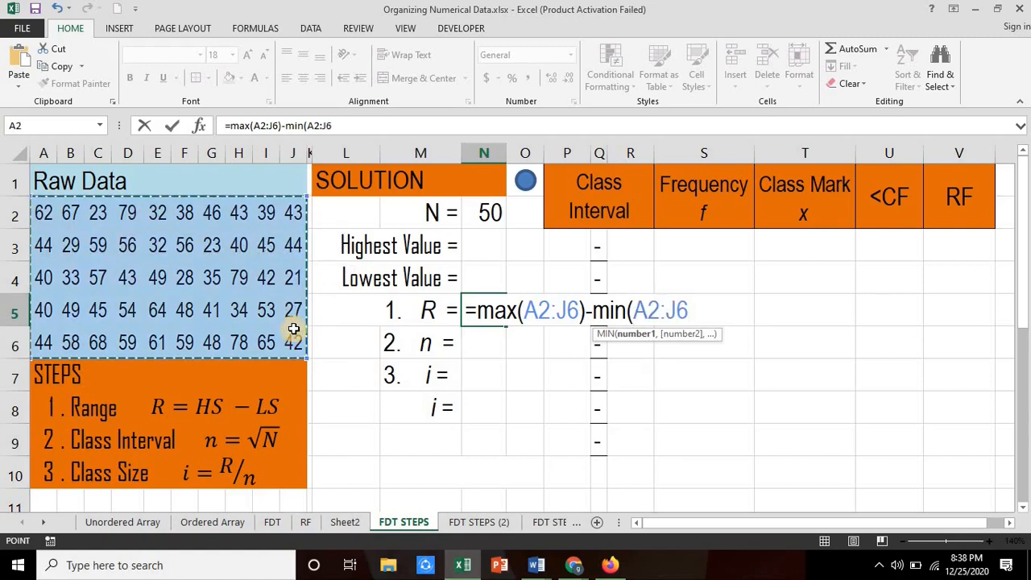
type(")")
key("Return")
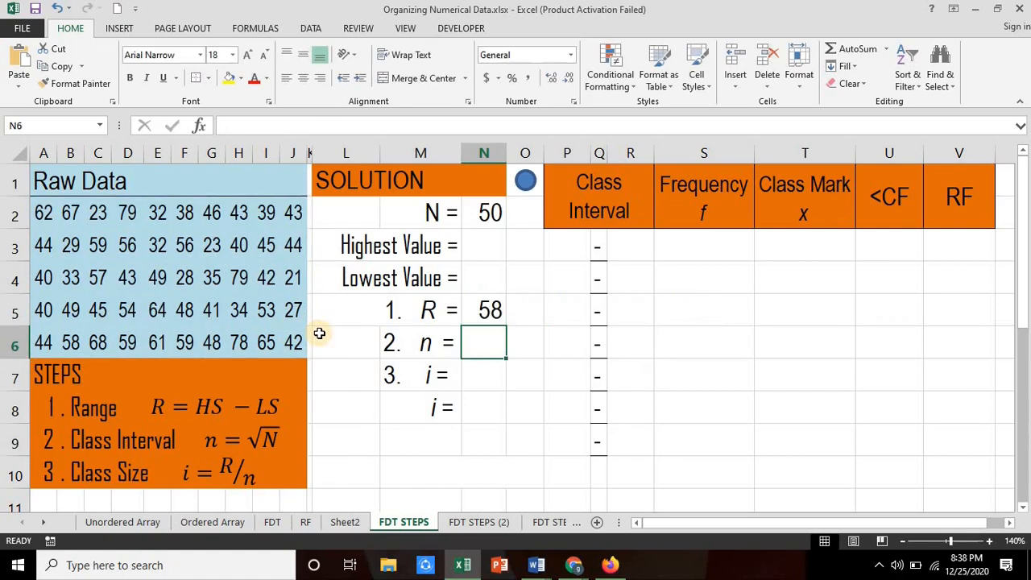
Step: Compute the number of class intervals n in N6 as the square root of N with =SQRT(N2)
type("=")
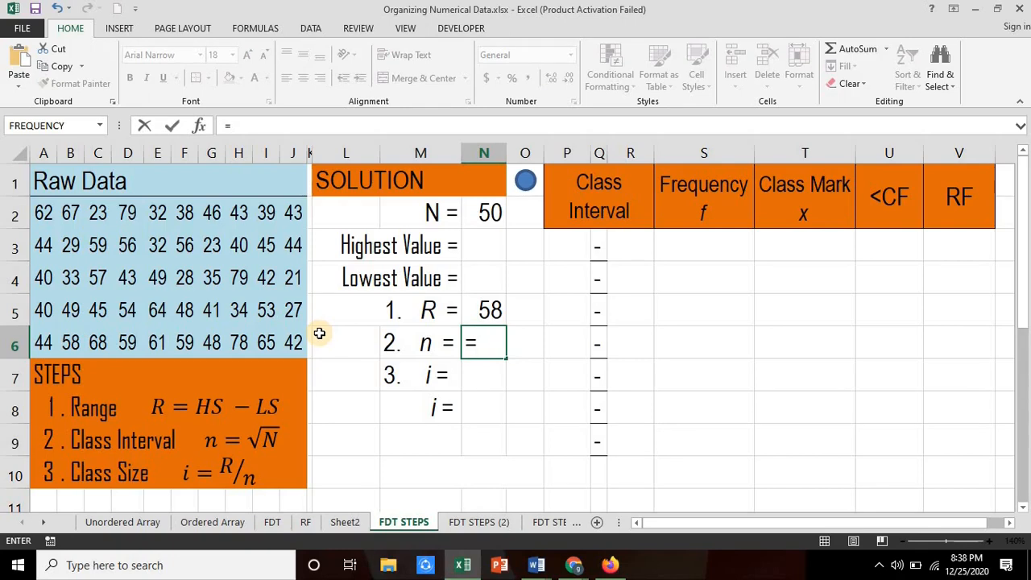
type("sqrt(")
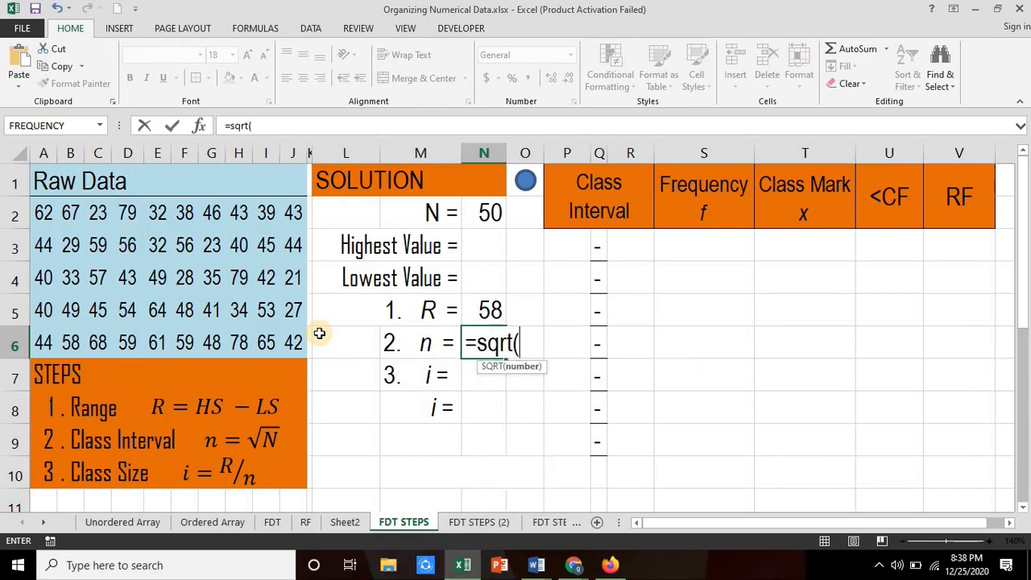
left_click(493, 212)
key("Return")
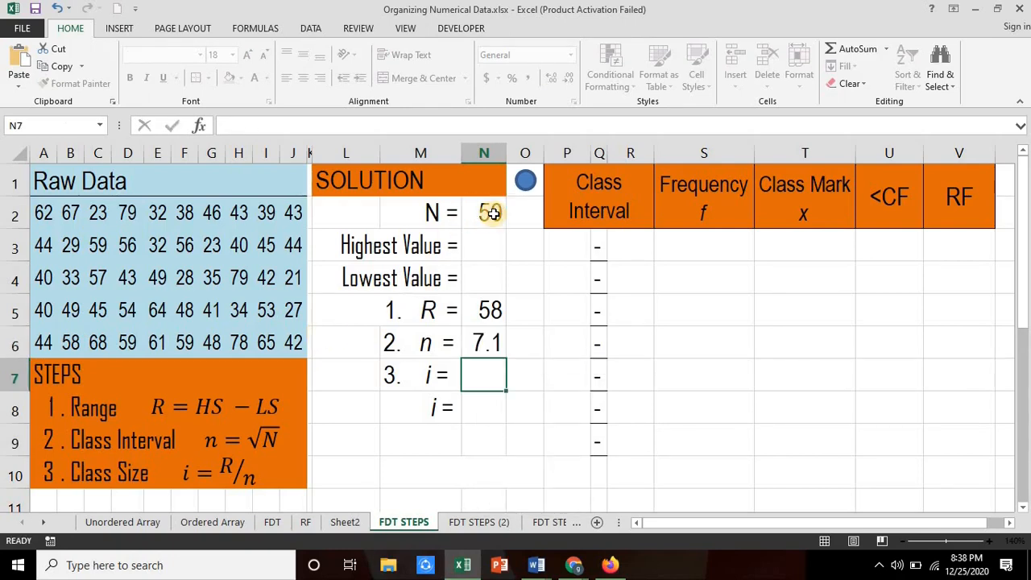
Step: Compute the class size i in N7 by dividing the range by the number of classes with =N5/N6
type("=")
left_click(491, 309)
type("/")
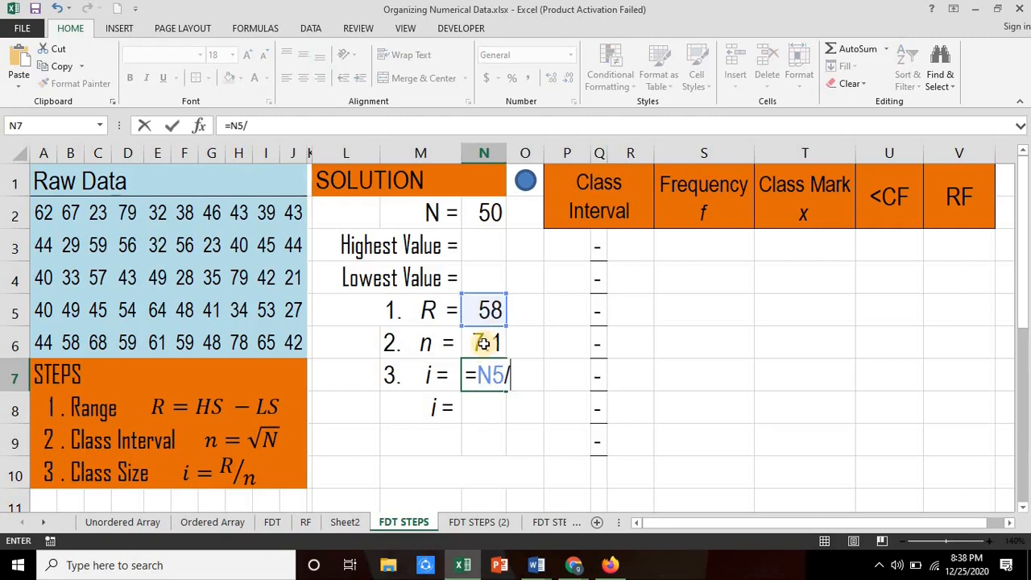
left_click(484, 342)
key("Return")
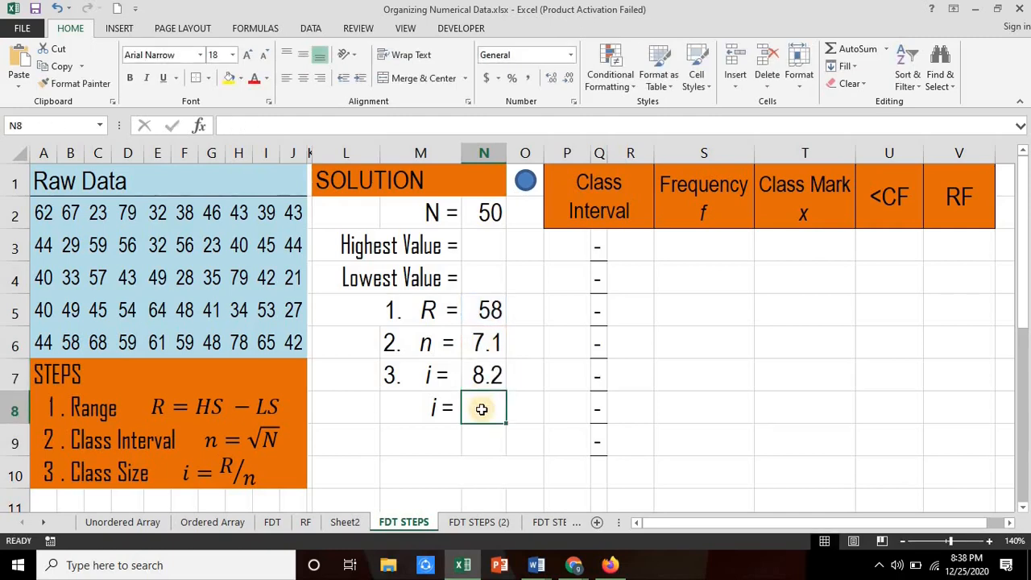
Step: Round the class size up to a whole number in N8 with =ROUNDUP(N7,0)
type("=roun")
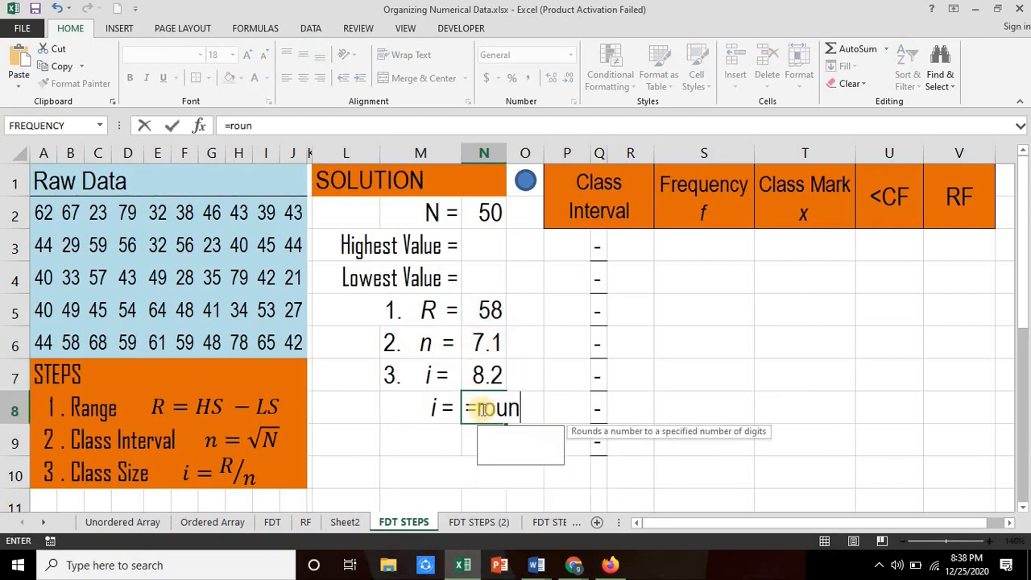
type("dup(")
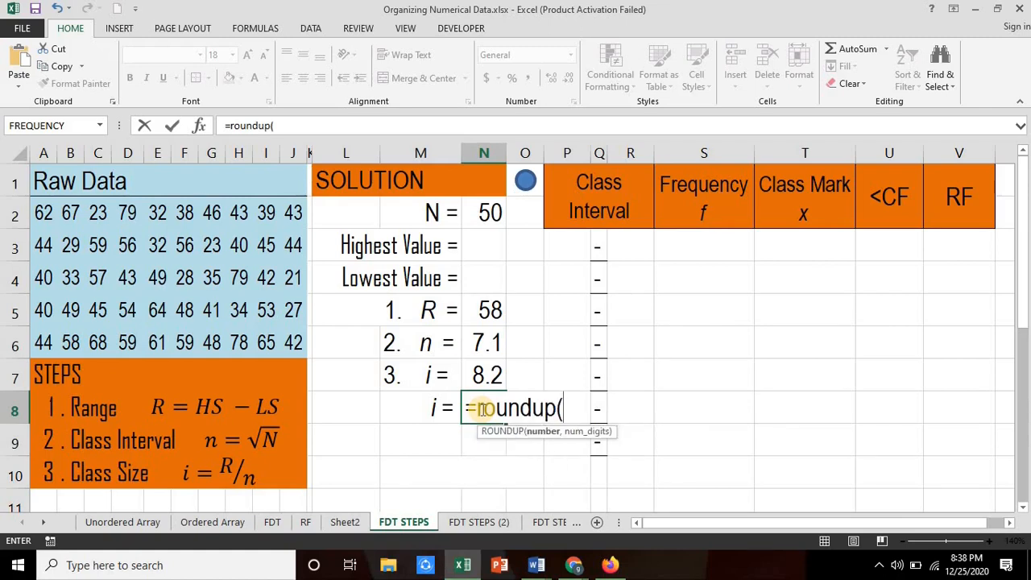
left_click(482, 376)
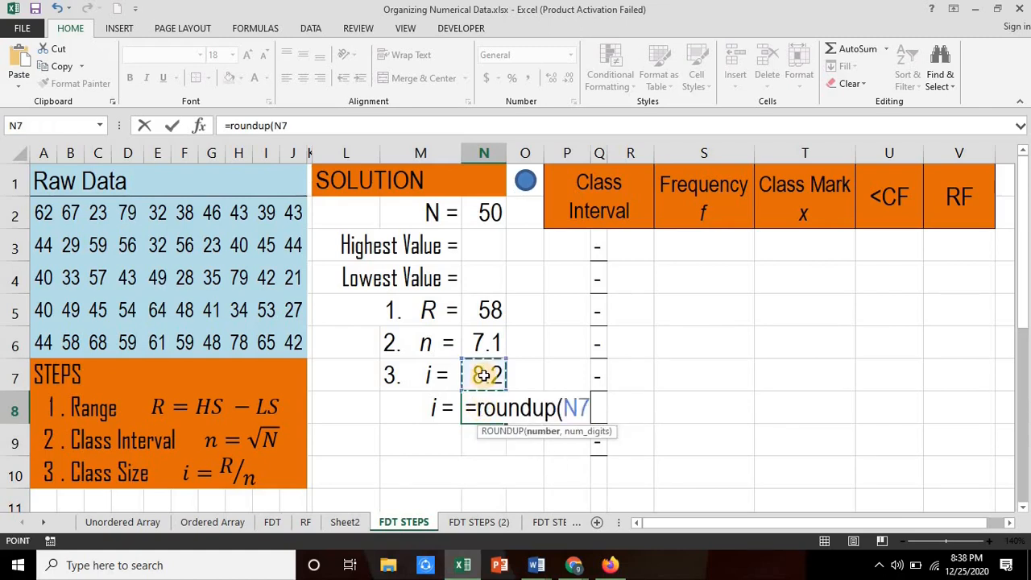
type(",0")
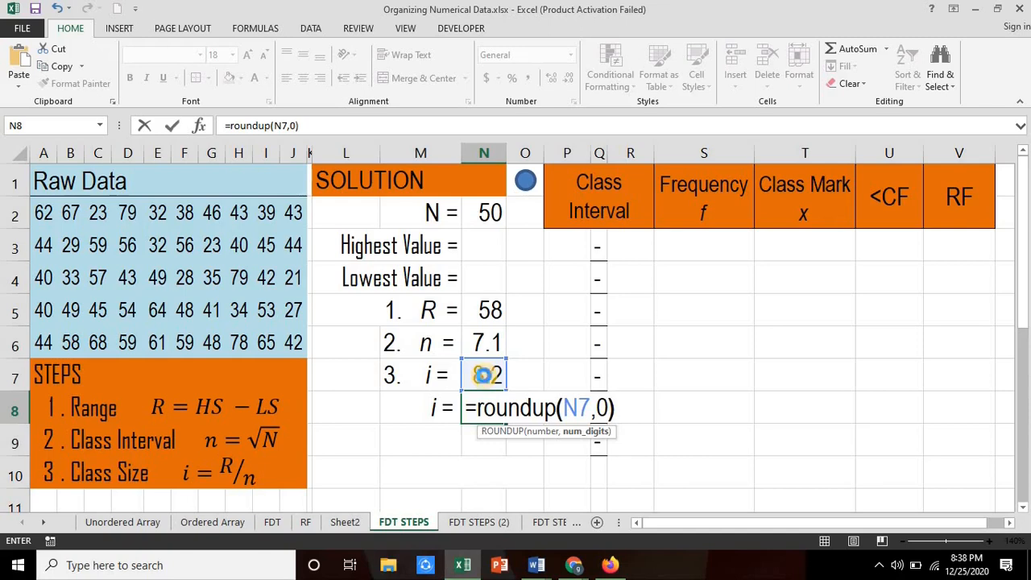
type(")")
key("Return")
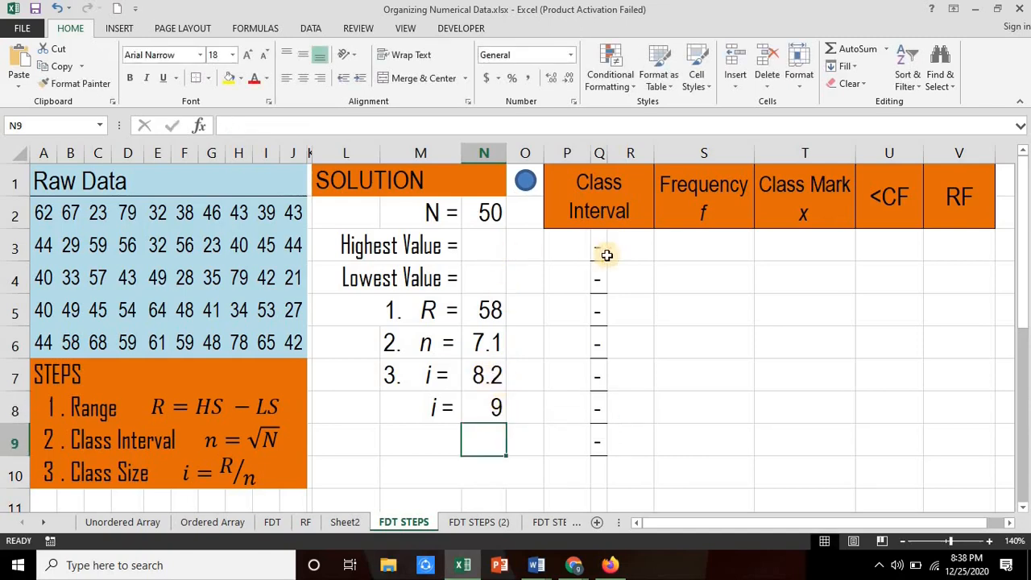
Step: Enter the lowest value of the raw data in N4 using the MIN function
left_click(565, 246)
left_click(482, 278)
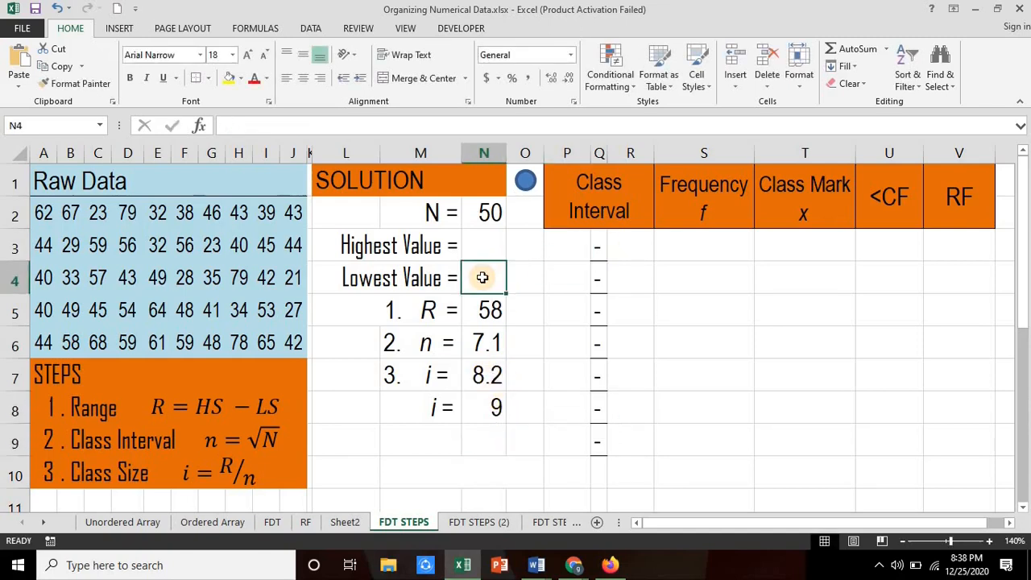
type("=min(")
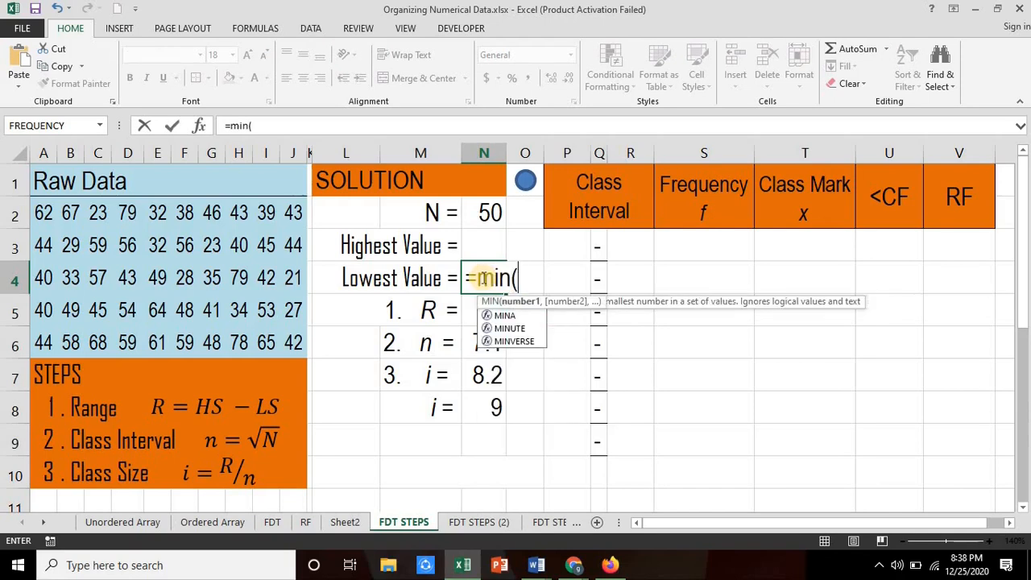
left_click_drag(274, 263, 287, 333)
key("Return")
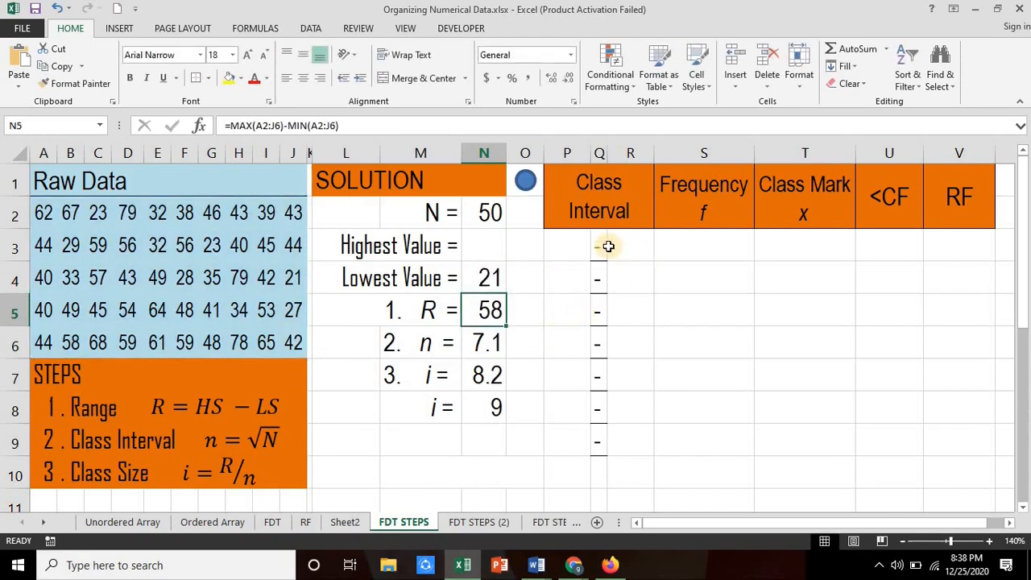
Step: Set the first lower class limit in P3 to the lowest value with =N4
left_click(558, 248)
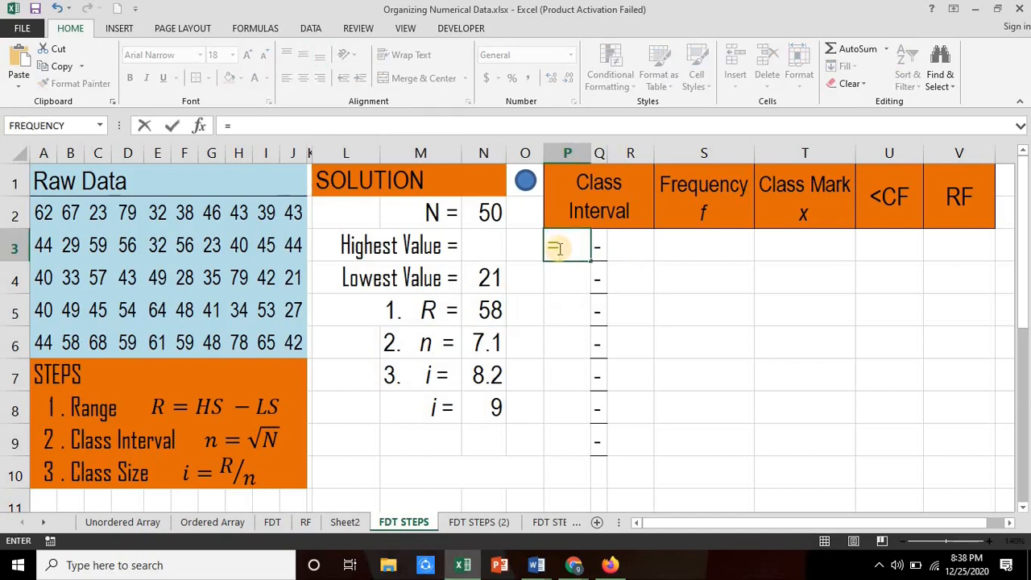
type("=")
left_click(490, 278)
key("Return")
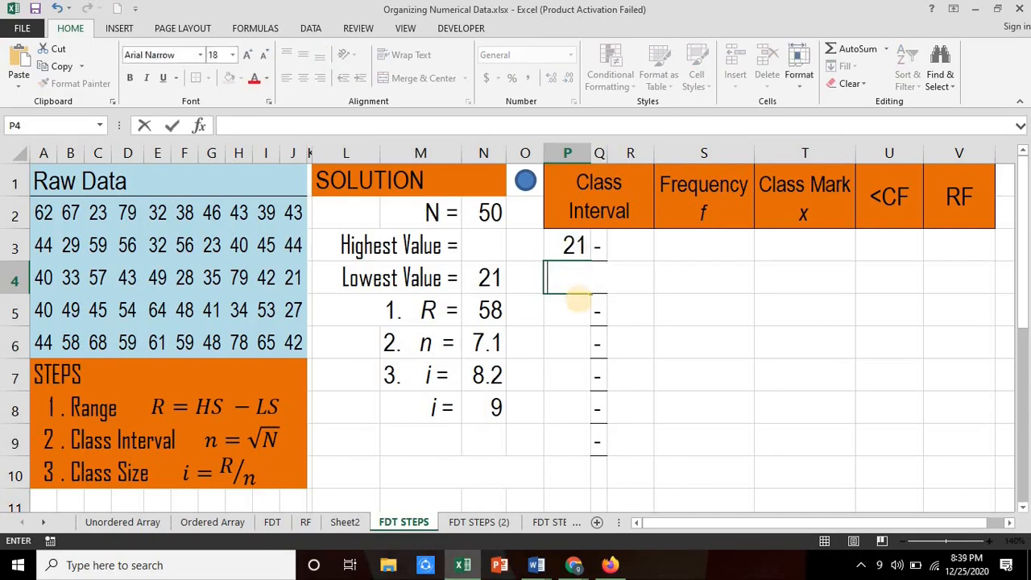
Step: Enter the second lower class limit in P4 as =P3+9 and fill the formula down through P9
left_click(571, 243)
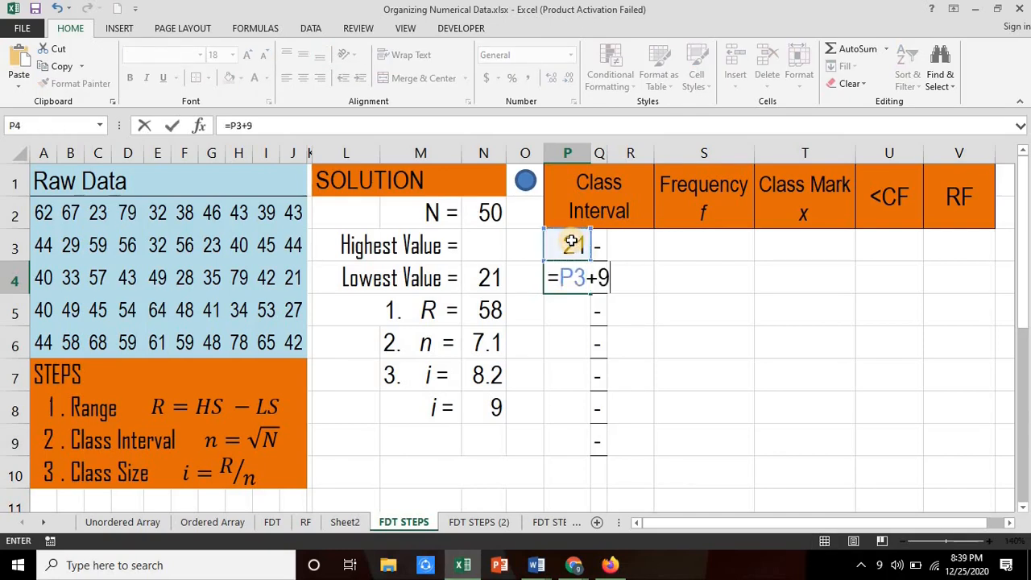
type("+9")
key("Return")
left_click(575, 274)
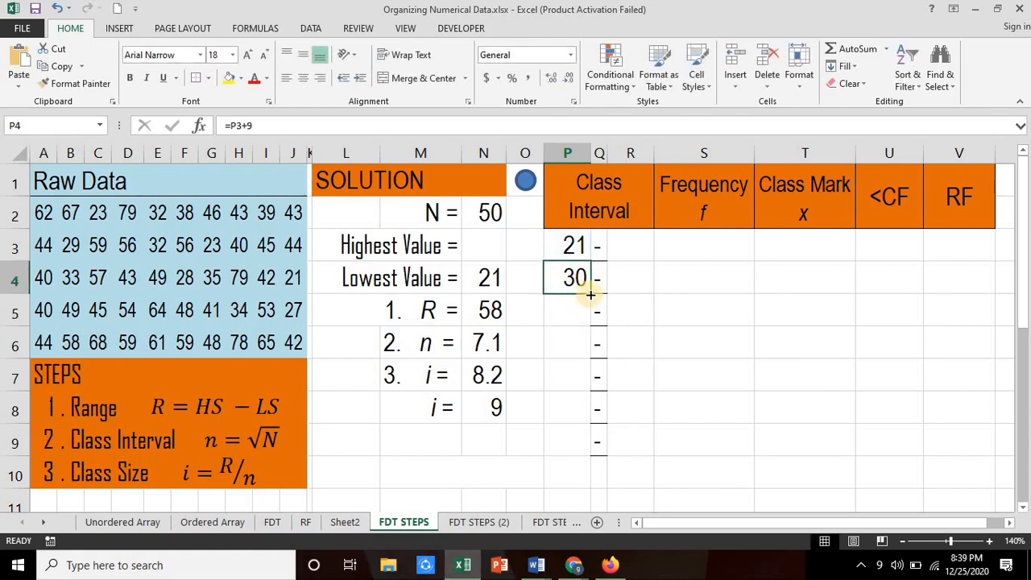
left_click_drag(591, 293, 589, 456)
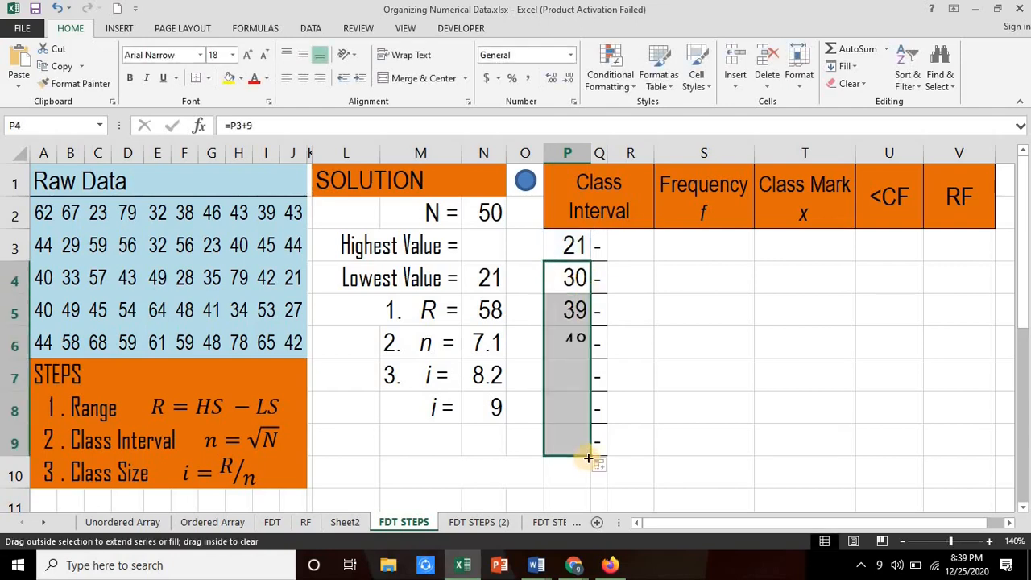
Step: Enter the first upper class limit in R3 as =P3+9-1 and fill the formula down through R9
left_click(625, 249)
type("=")
left_click(570, 244)
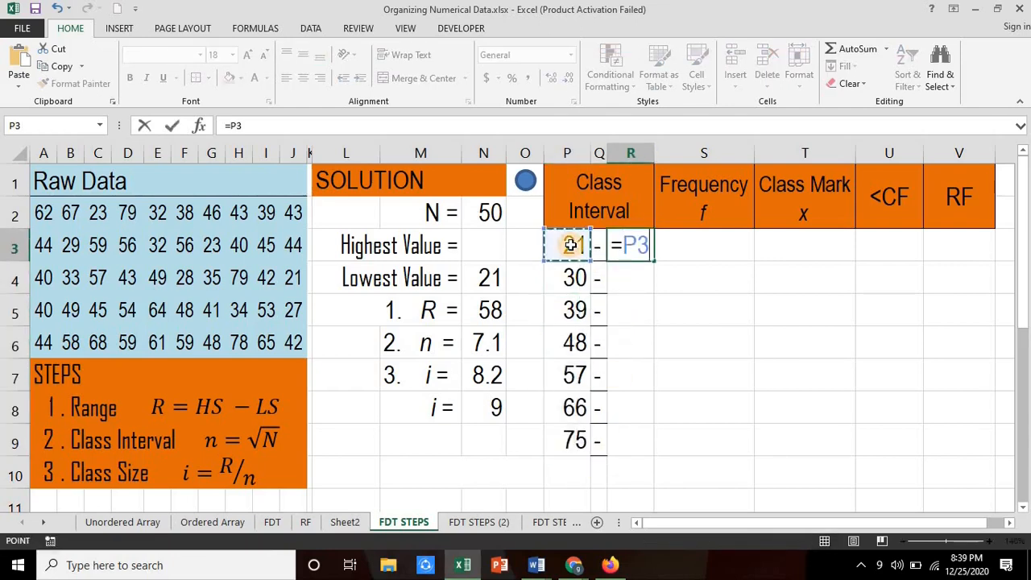
type("+")
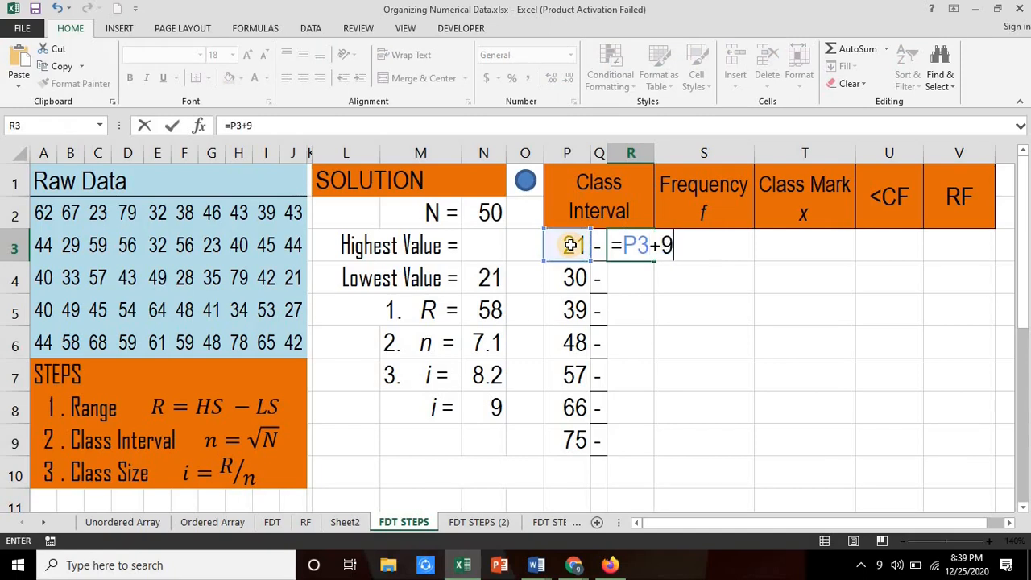
type("9-1")
key("Return")
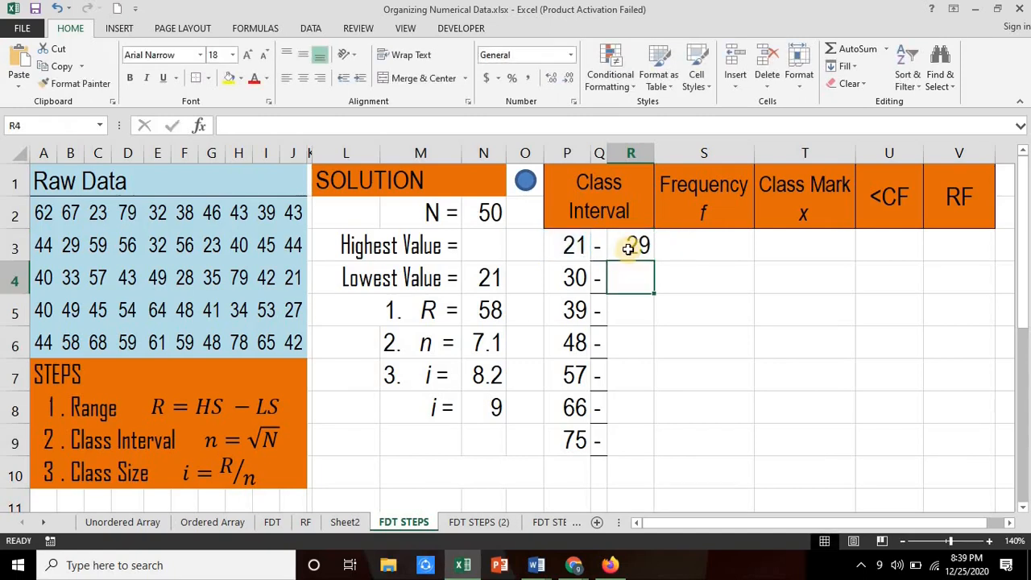
left_click(632, 248)
left_click_drag(657, 262, 658, 451)
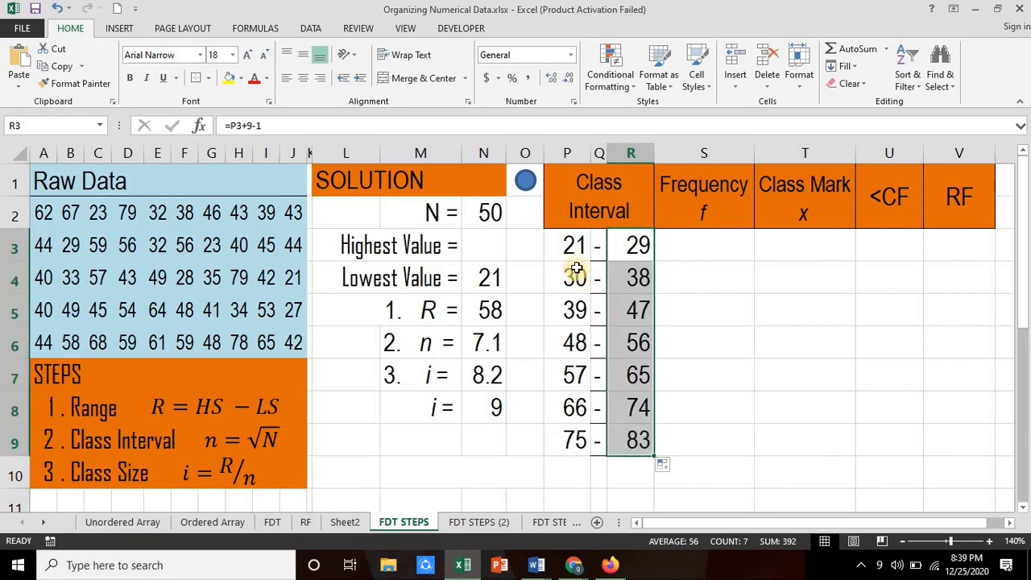
Step: Fill the class frequencies in S3:S9 with the array formula =FREQUENCY(A2:J6,R3:R8)
left_click(704, 246)
left_click_drag(713, 334, 707, 438)
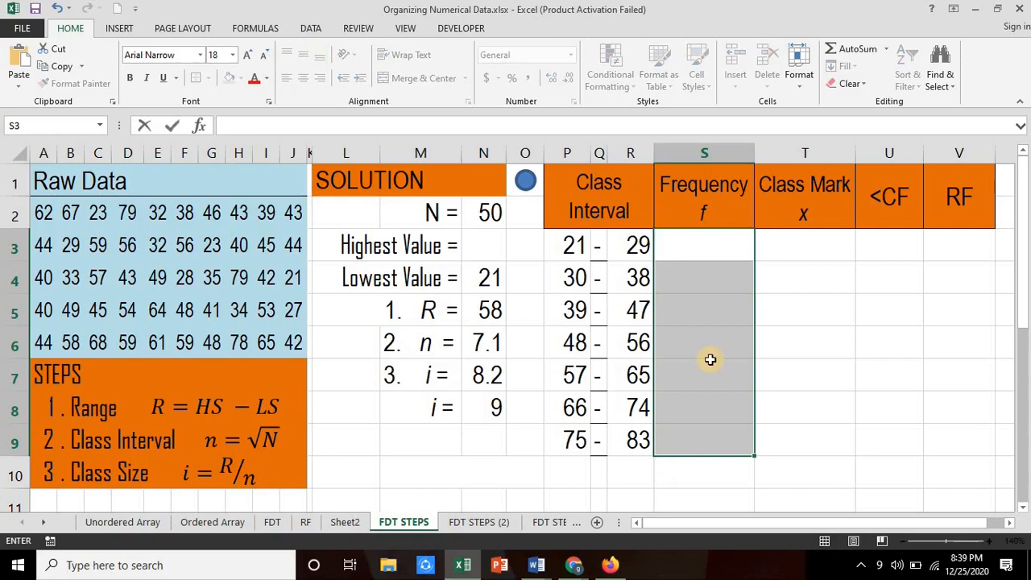
type("=frequ")
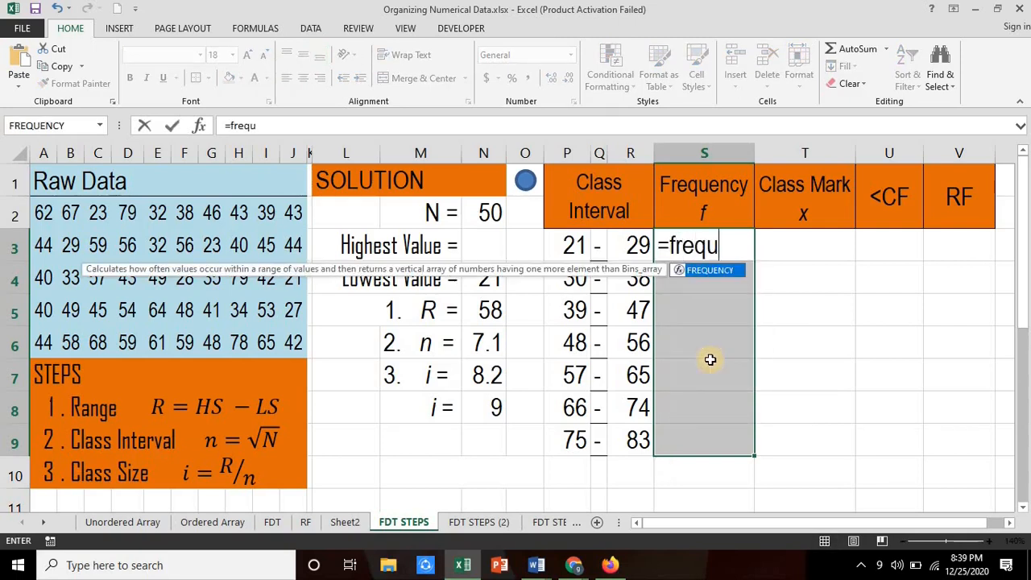
type("ency(")
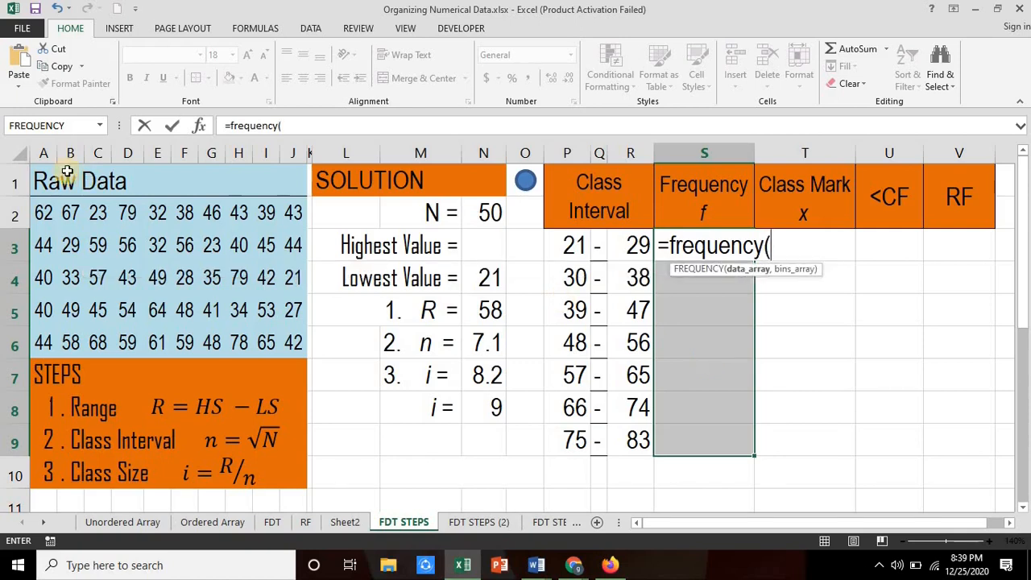
left_click_drag(40, 211, 299, 342)
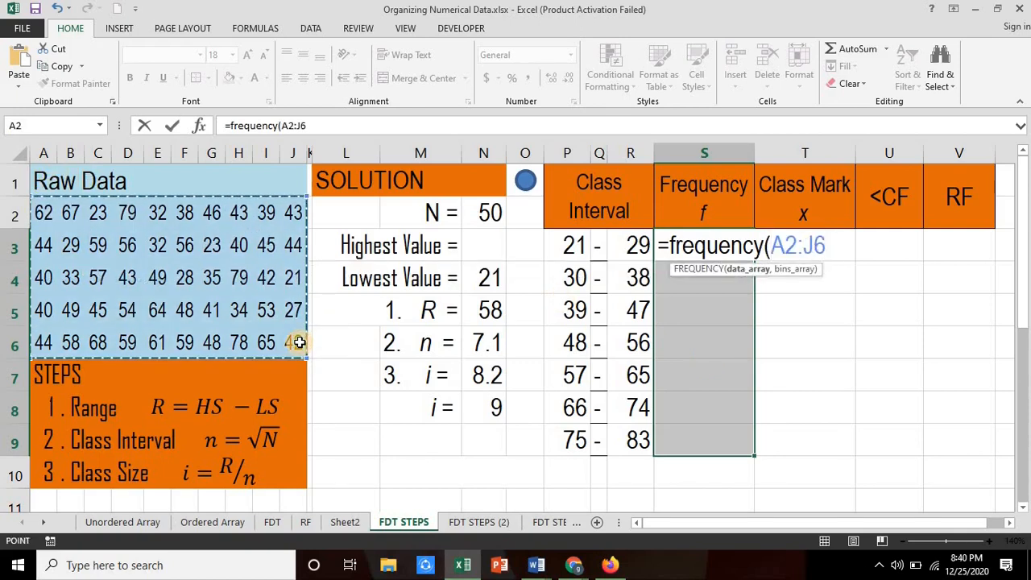
type(",")
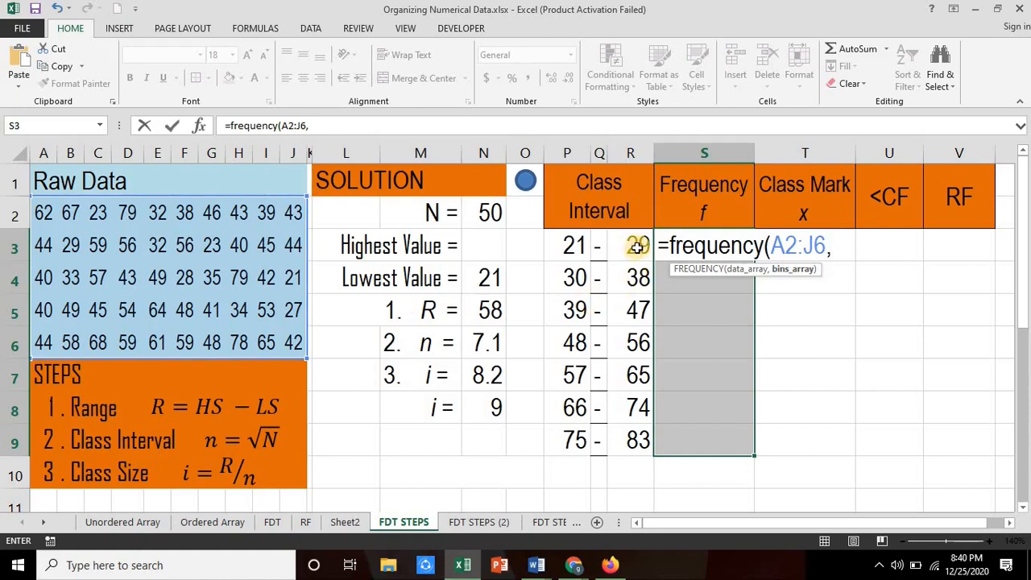
left_click_drag(637, 245, 635, 411)
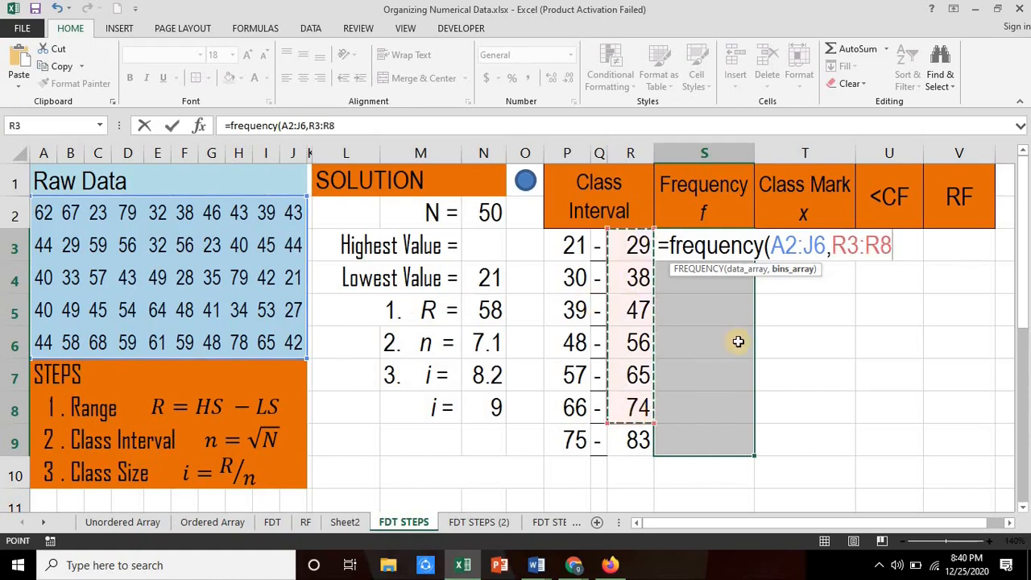
type(")")
key("ctrl+shift+Return")
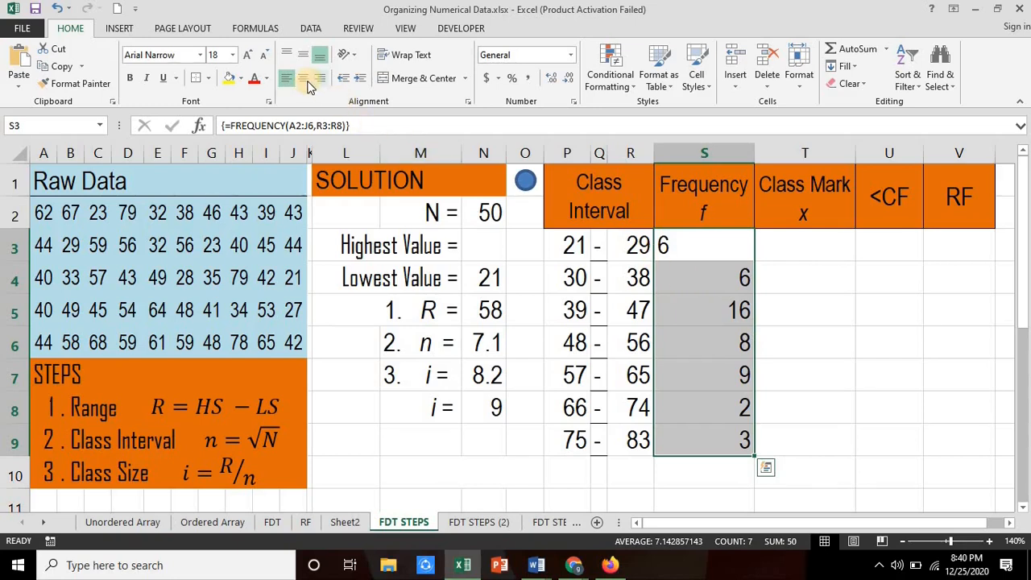
Step: Center the frequencies in S3:S9 and enter the first class mark in T3 as =AVERAGE(P3:R3)
left_click(303, 78)
left_click(800, 248)
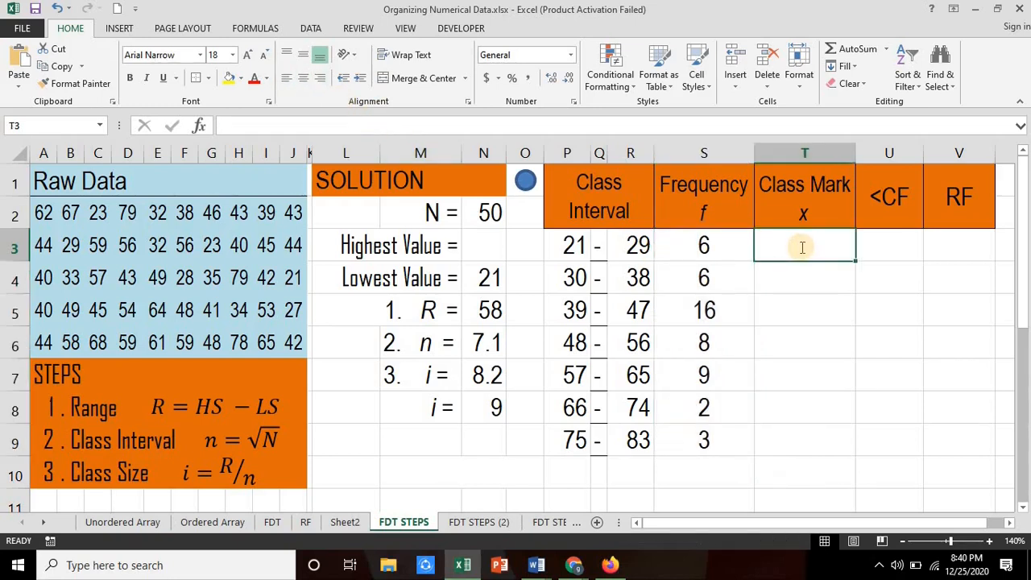
type("=avera")
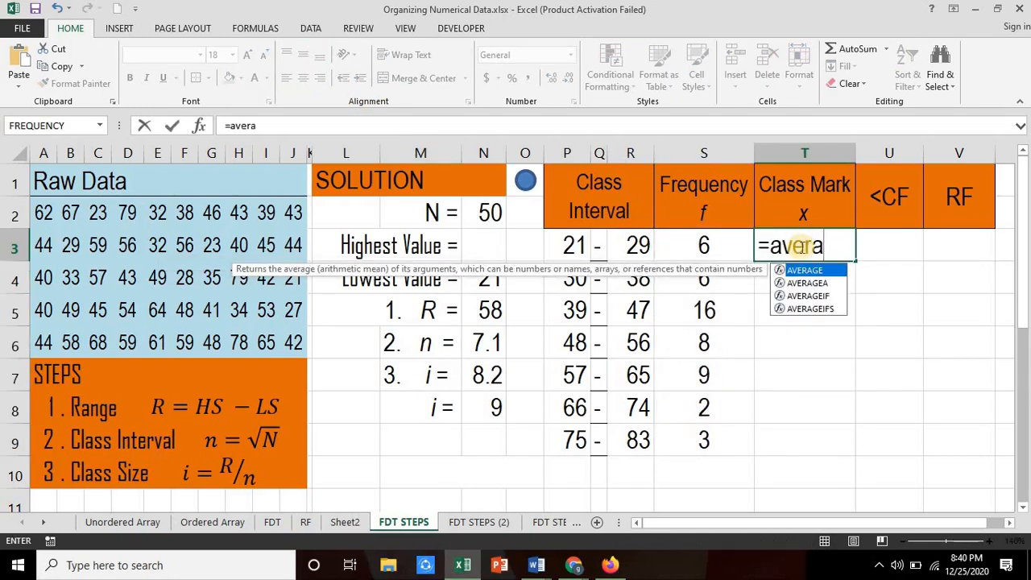
type("ge(")
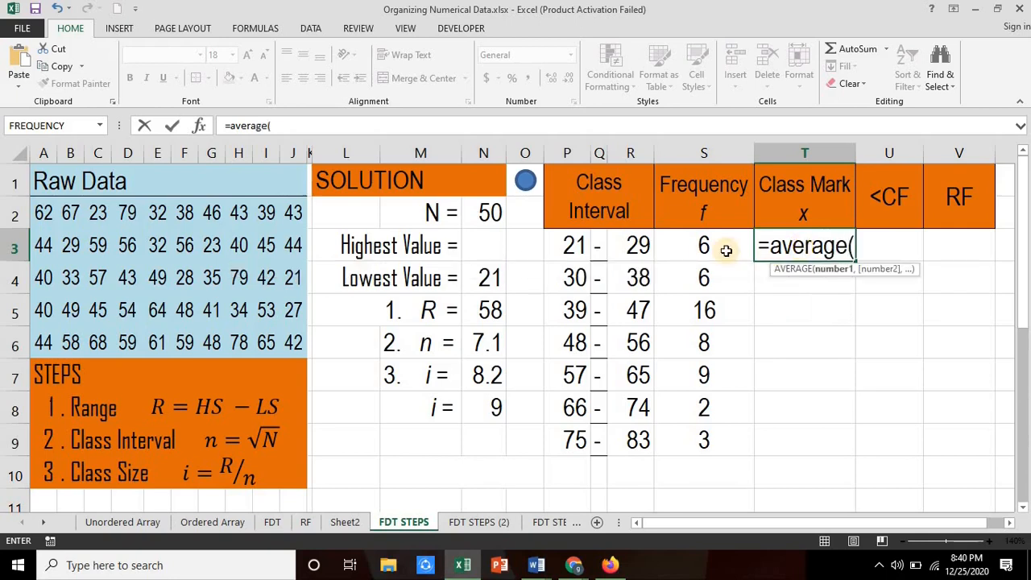
left_click_drag(573, 247, 638, 249)
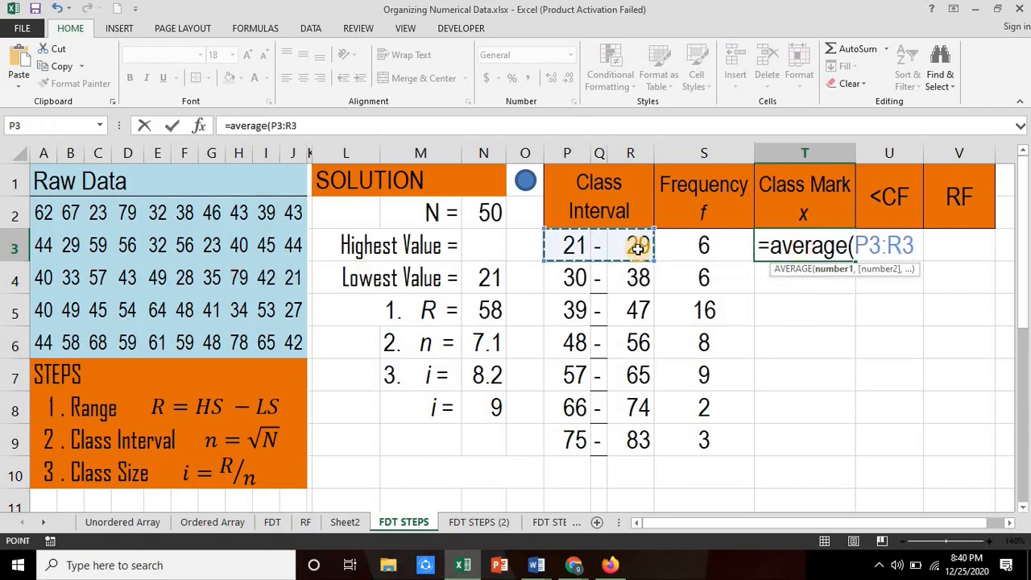
key("Return")
Step: Fill the class mark formula from T3 down through T9 and center the class marks
left_click(840, 253)
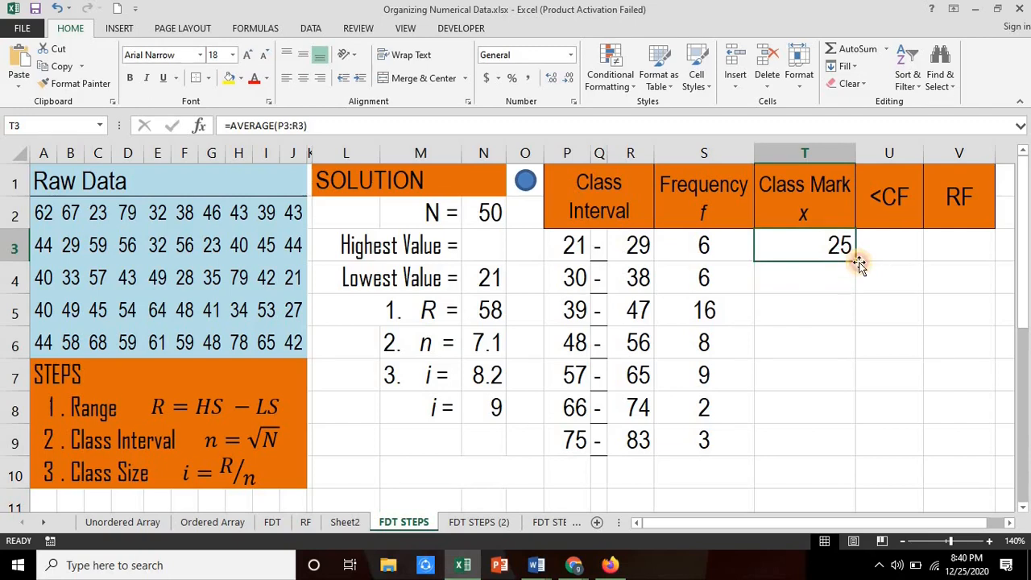
left_click(859, 264)
left_click(853, 258)
left_click_drag(855, 261, 840, 448)
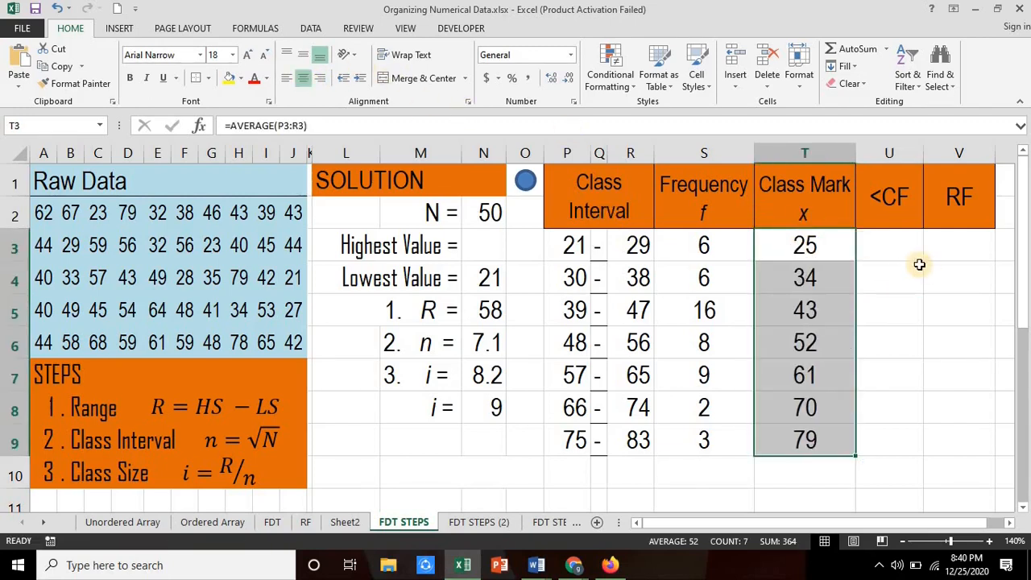
Step: Enter the first cumulative frequency in U3 as =SUM(S3:S3)
left_click(883, 247)
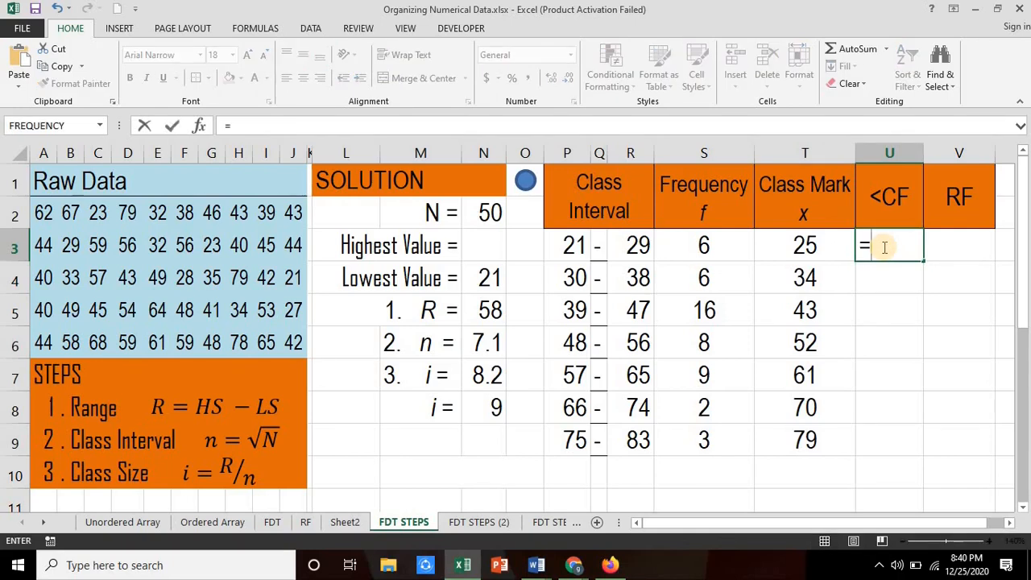
type("=sum(")
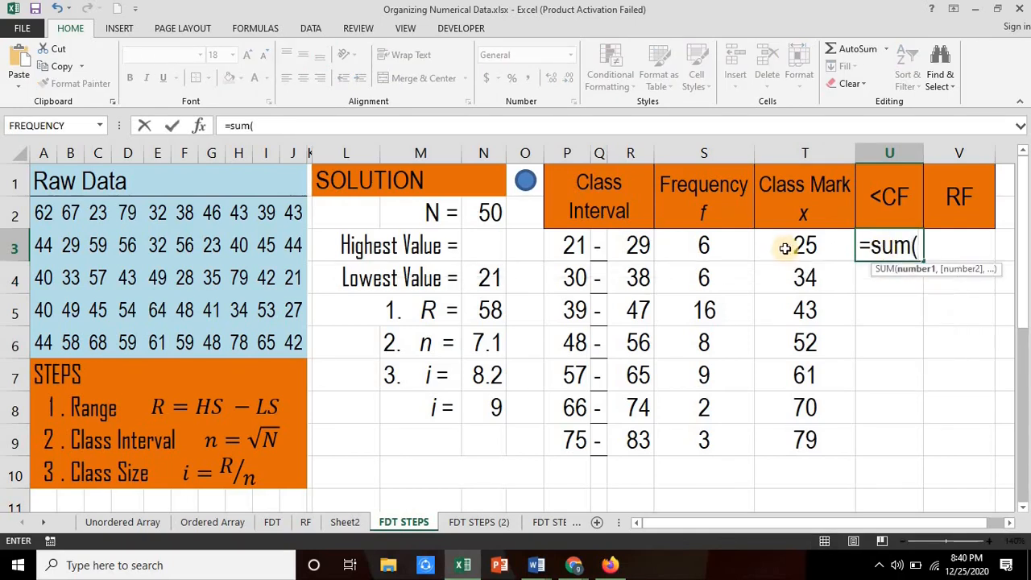
left_click(700, 247)
key("F8")
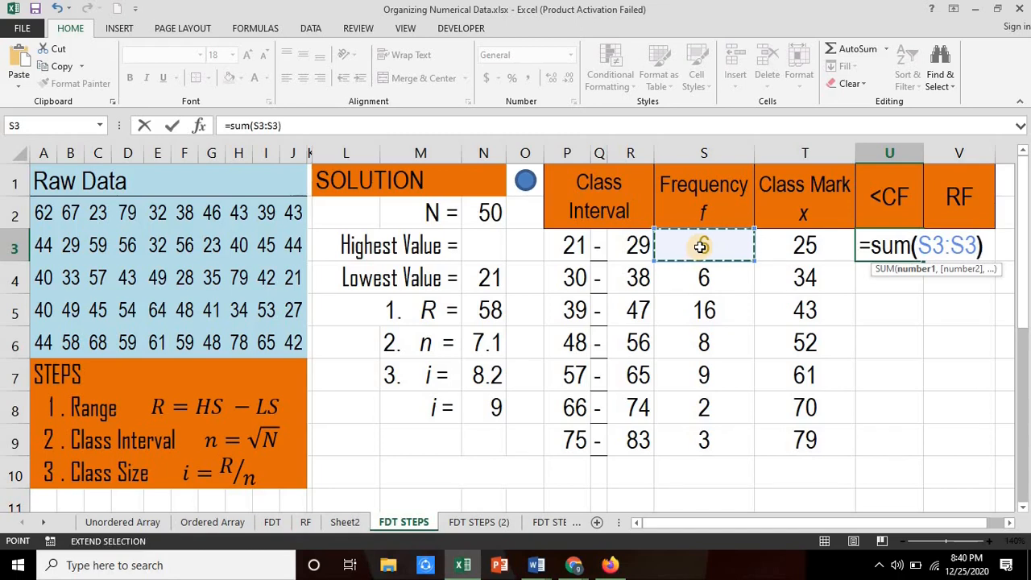
key("Left")
key("Right")
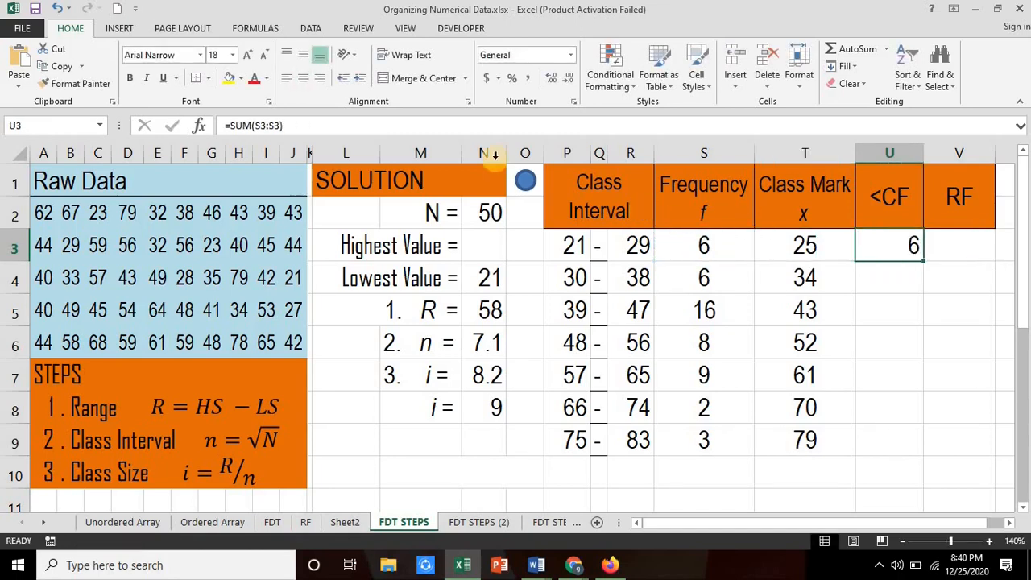
Step: Make the range start absolute in U3 as =SUM($S$3:S3) and fill the formula down through U9
double_click(916, 251)
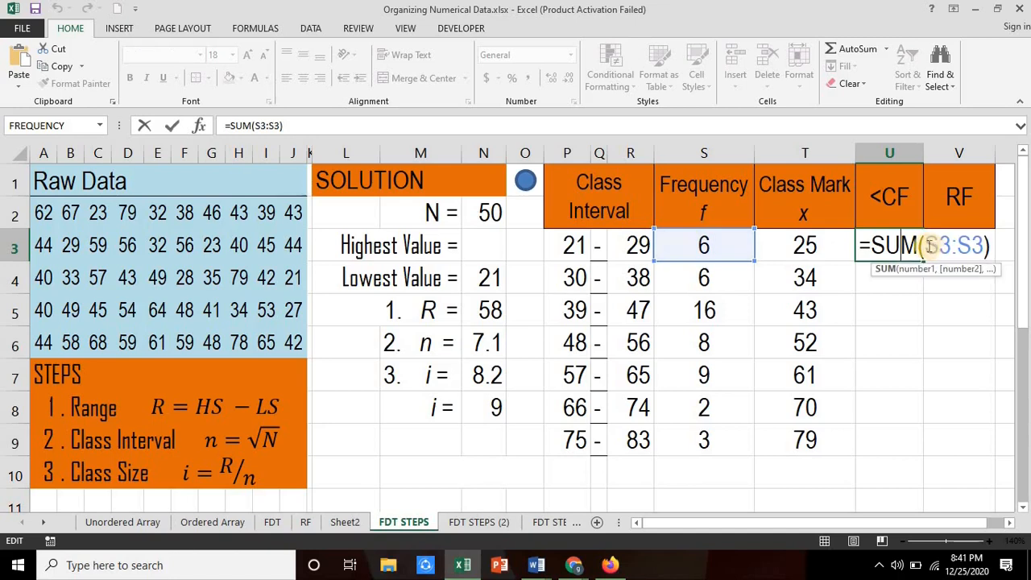
type("$")
key("Right")
type("$")
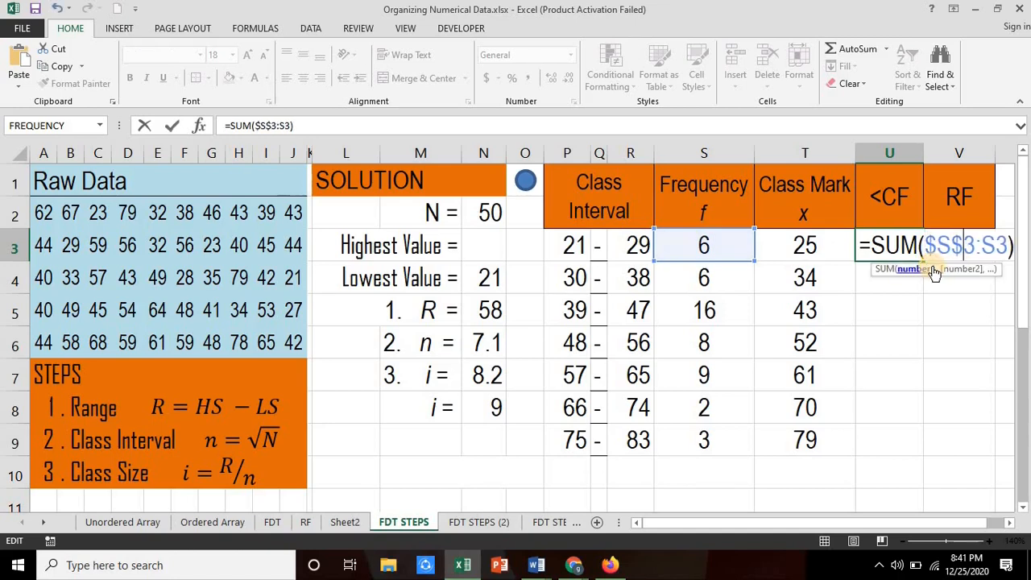
key("Return")
left_click(880, 242)
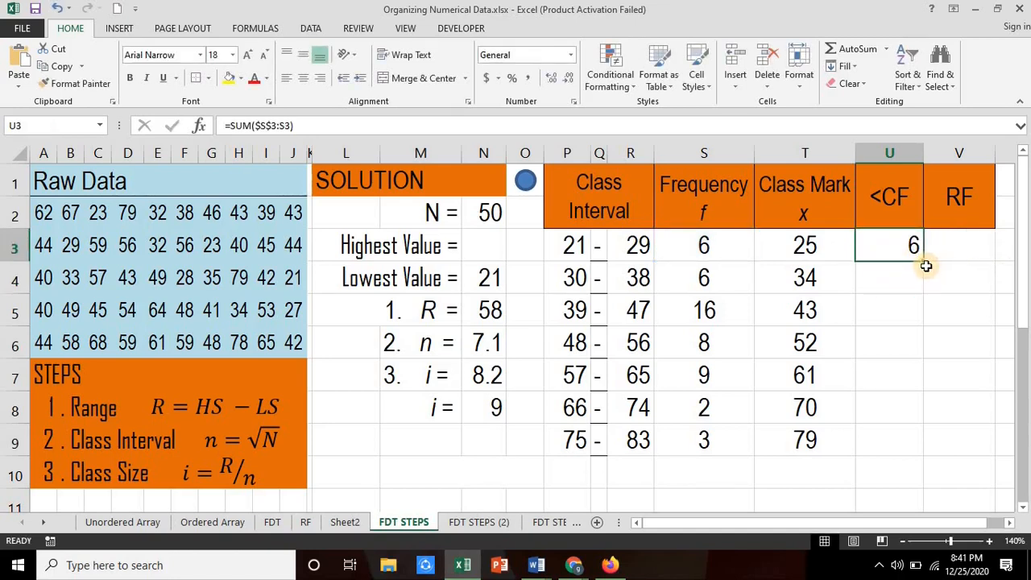
left_click_drag(924, 263, 928, 445)
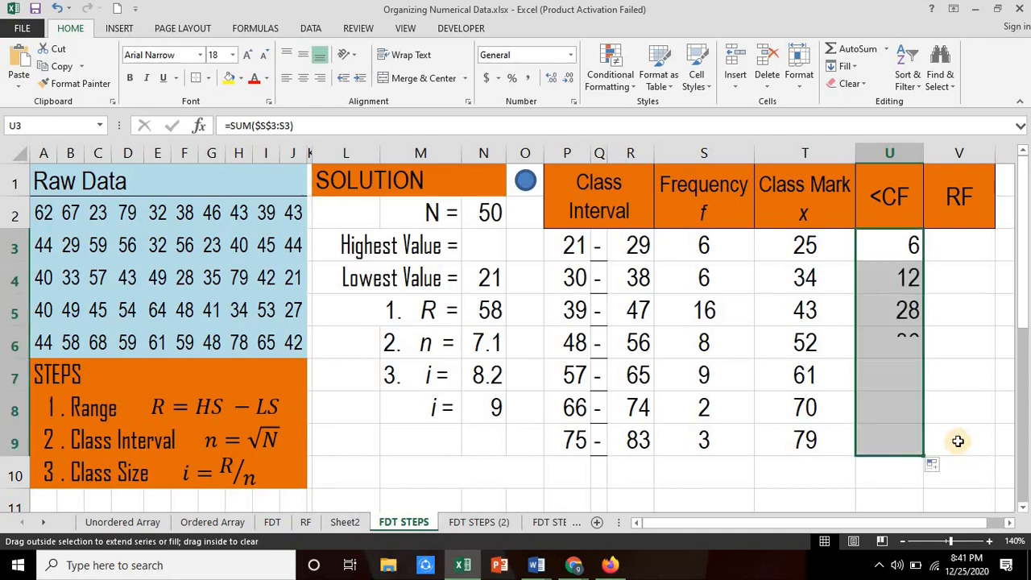
Step: Total the frequencies in S10 with =SUM(S3:S9) and center the total
left_click(708, 465)
type("=")
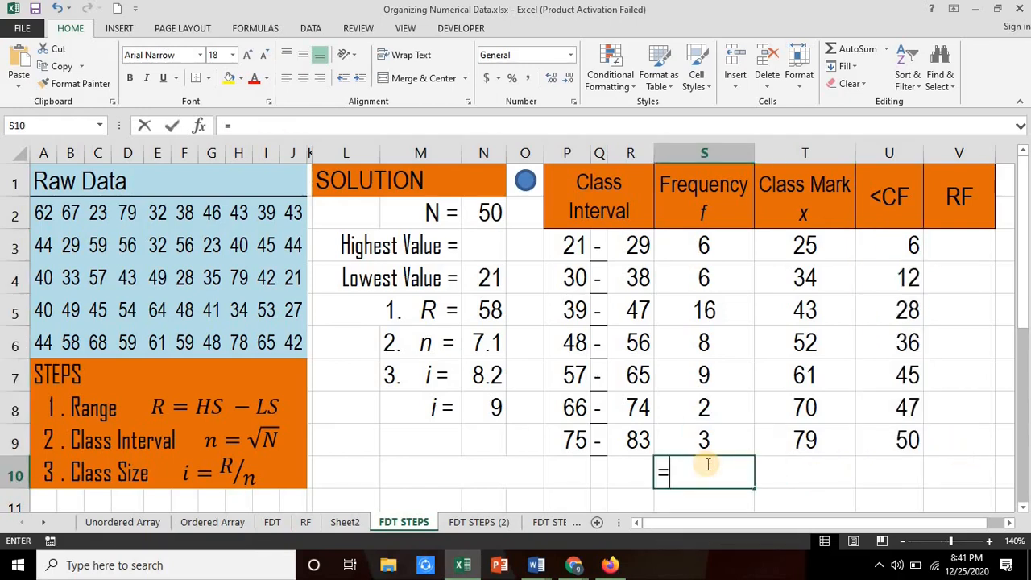
type("sum9")
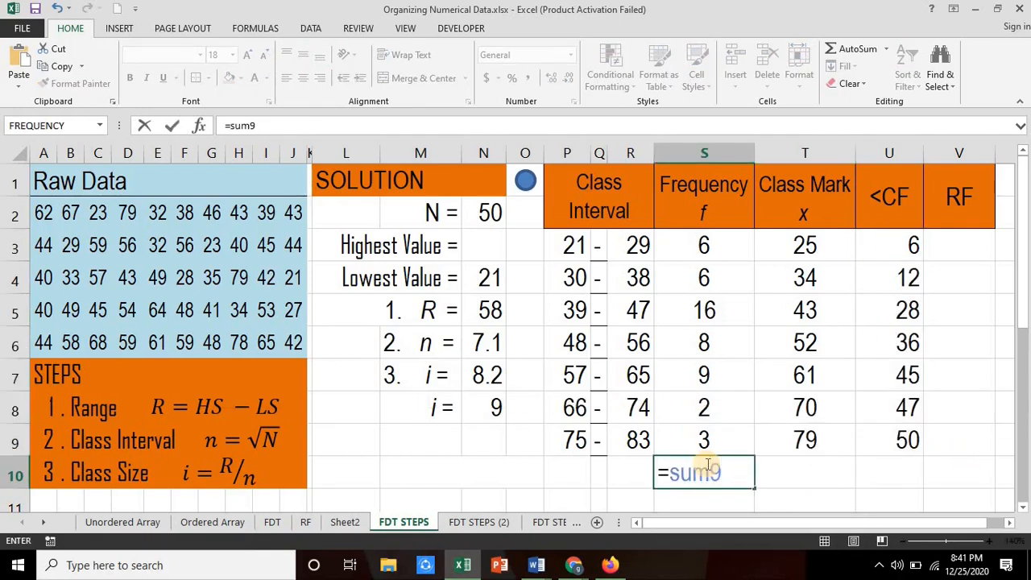
key("BackSpace")
type("(")
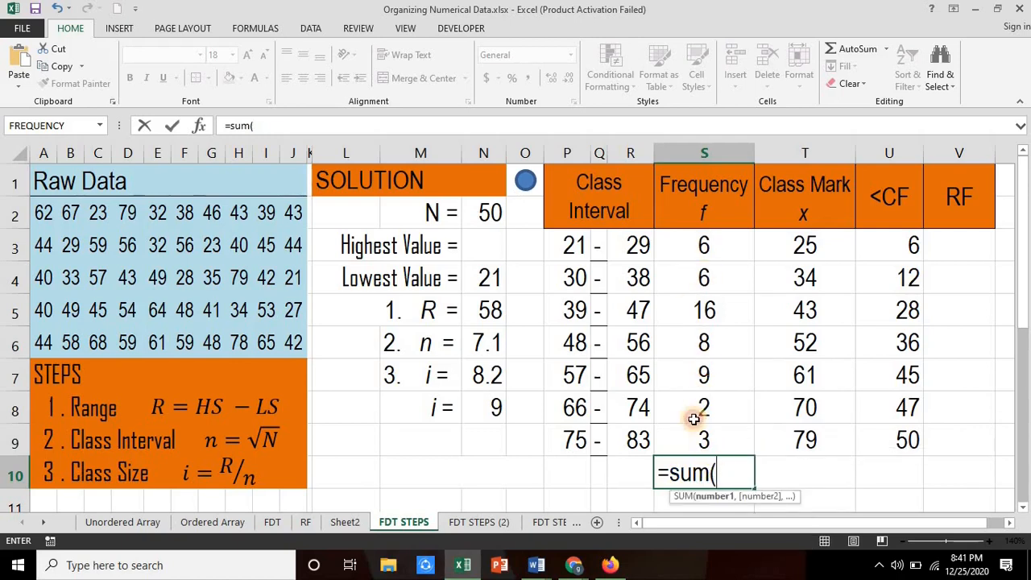
left_click_drag(704, 244, 701, 444)
key("Return")
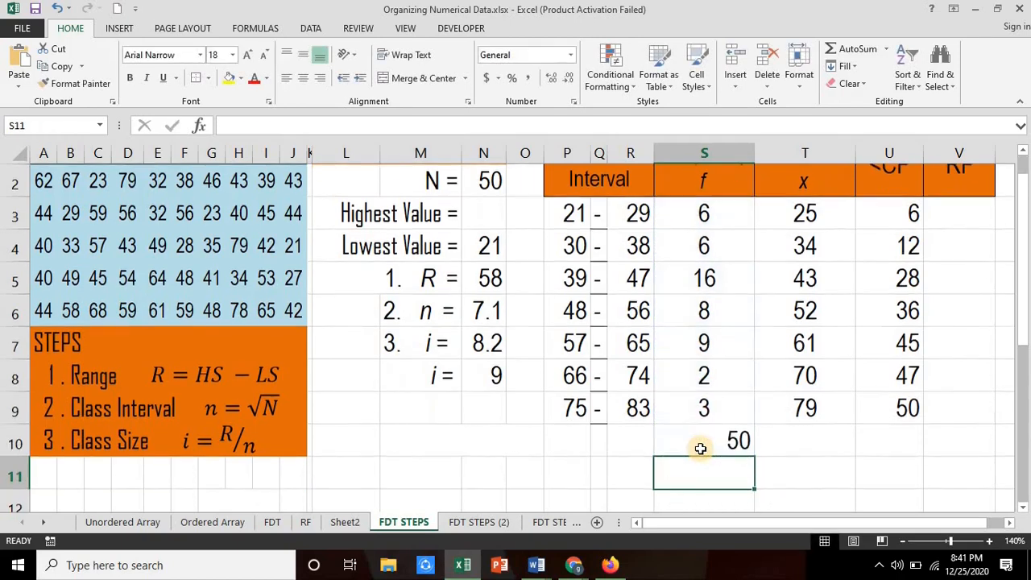
left_click(704, 441)
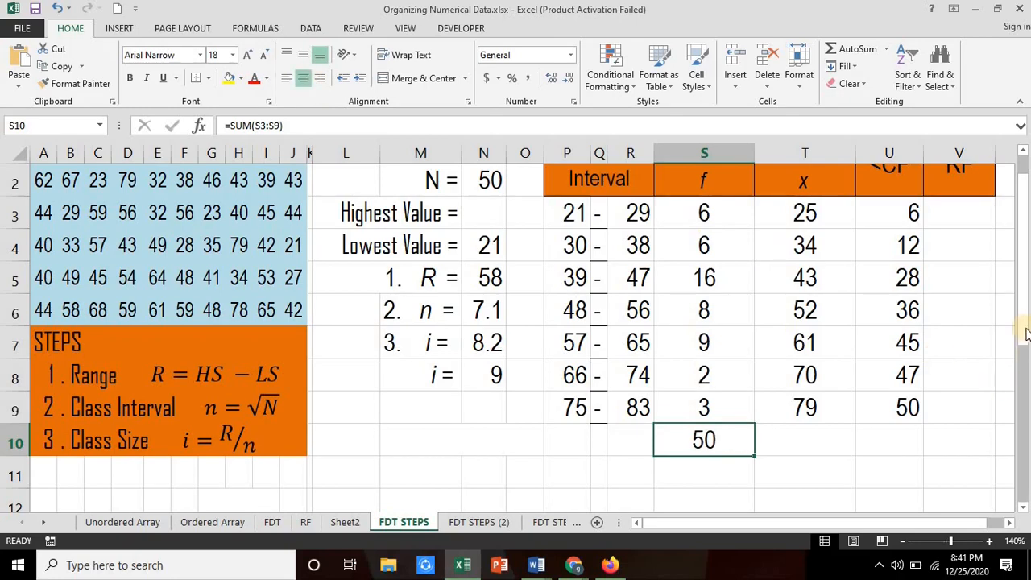
Step: Enter the first relative frequency in V3 as =S3/$S$10 and fill the formula down through V9
left_click_drag(1023, 326, 967, 255)
left_click(955, 254)
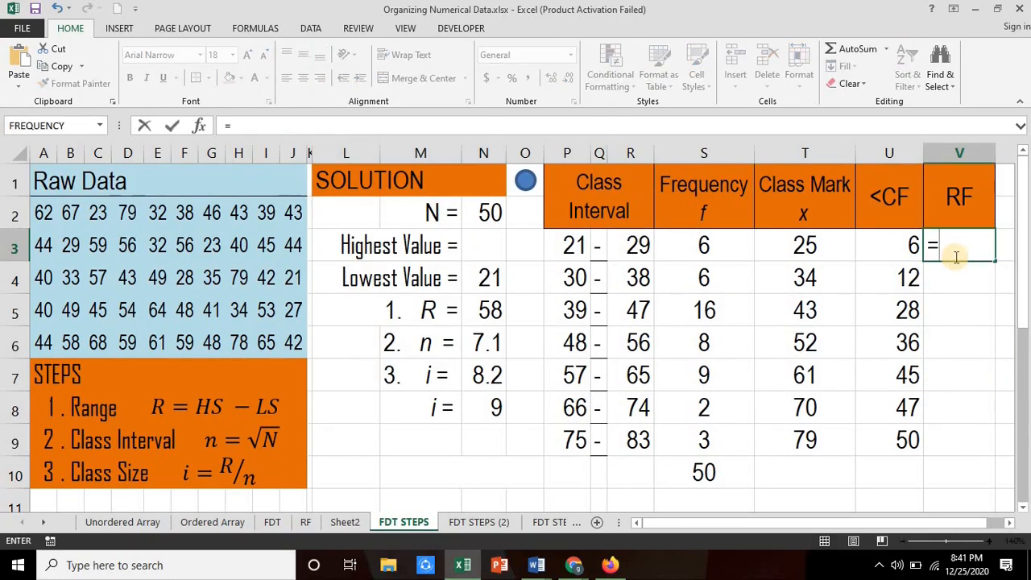
left_click(706, 246)
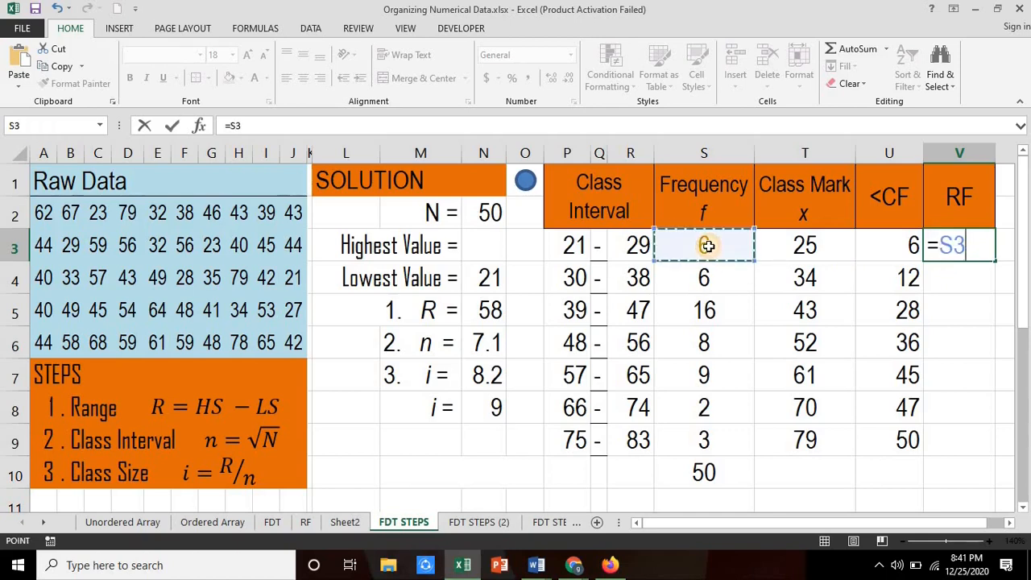
type("/")
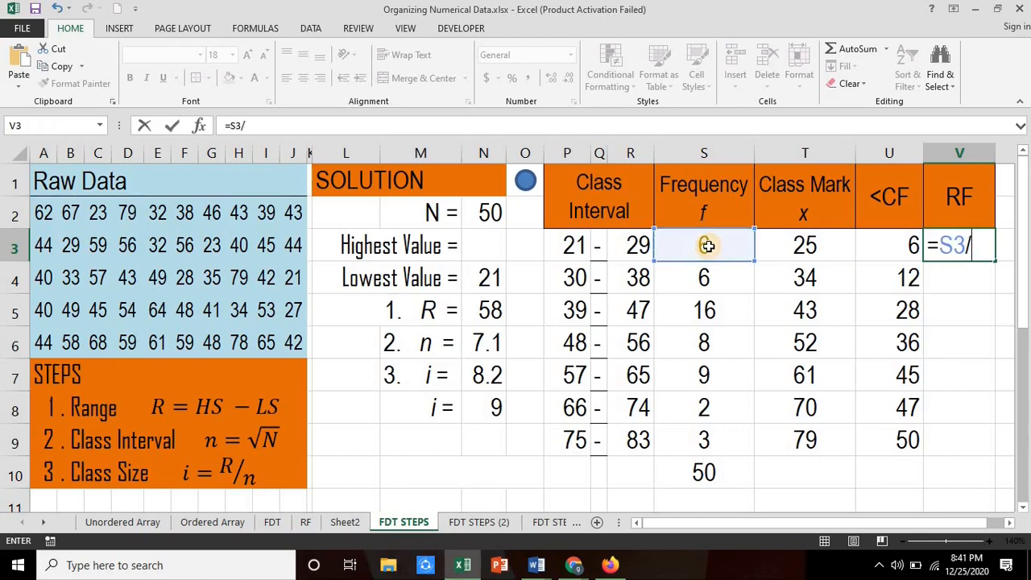
left_click(703, 473)
left_click(971, 247)
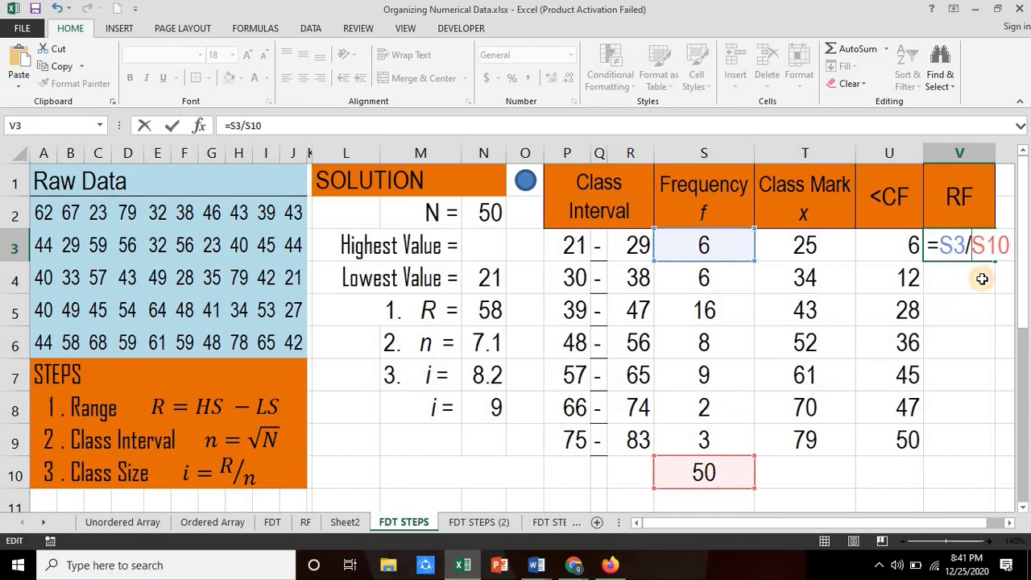
type("$S$")
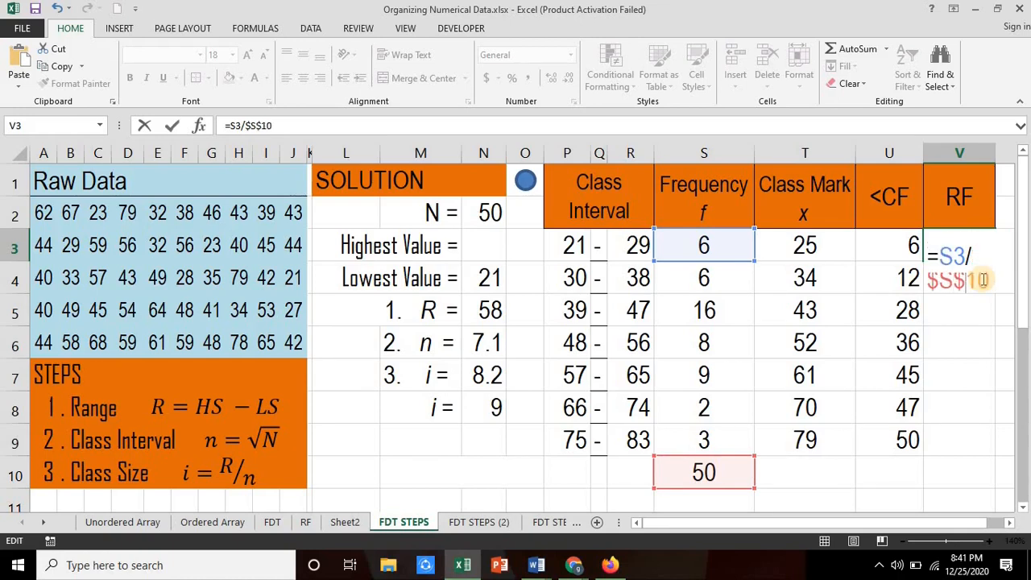
key("Return")
key("Up")
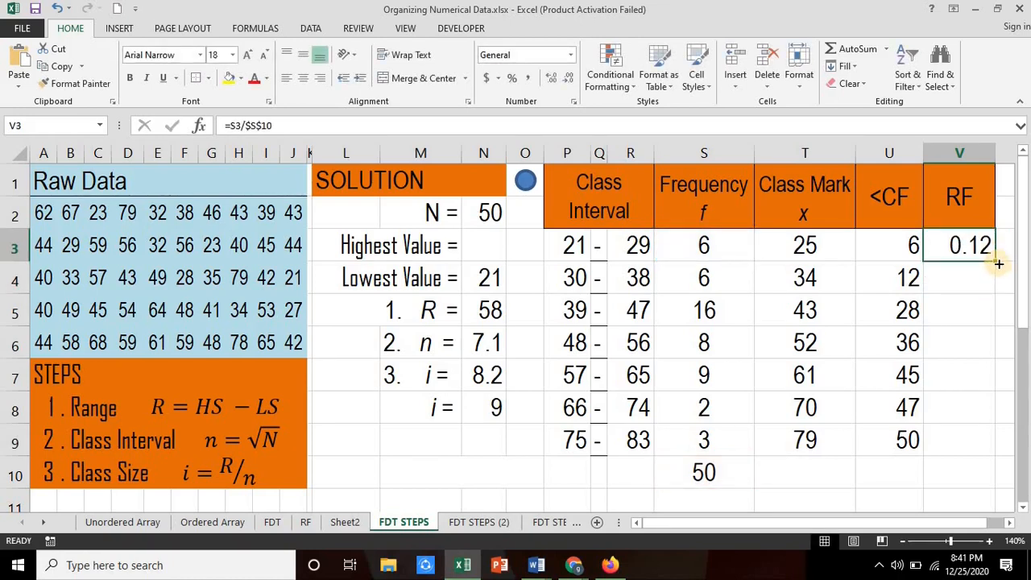
left_click_drag(996, 263, 958, 451)
Step: Total the relative frequencies in V10 with =SUM(V3:V9)
left_click(954, 475)
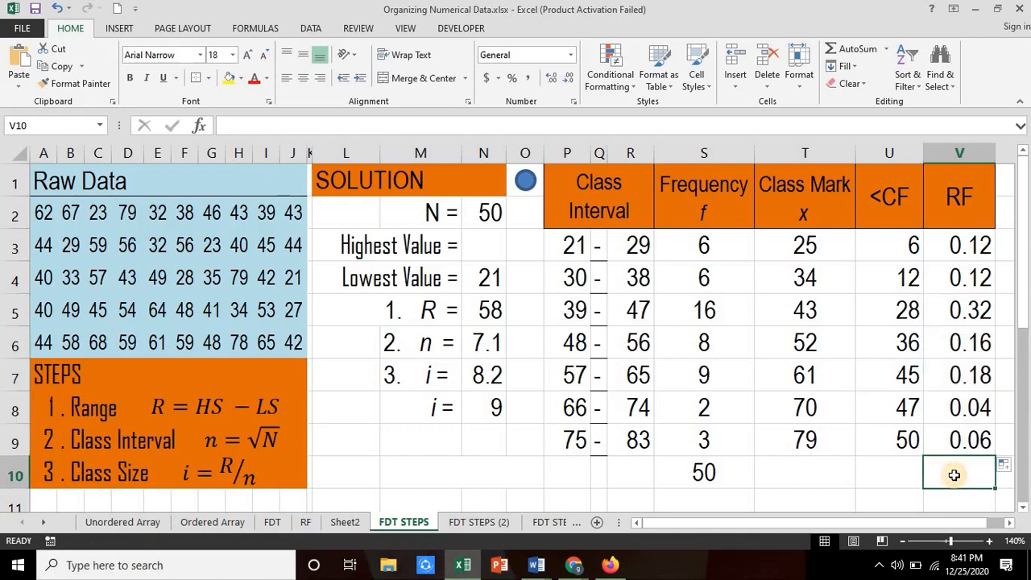
type("=sum(")
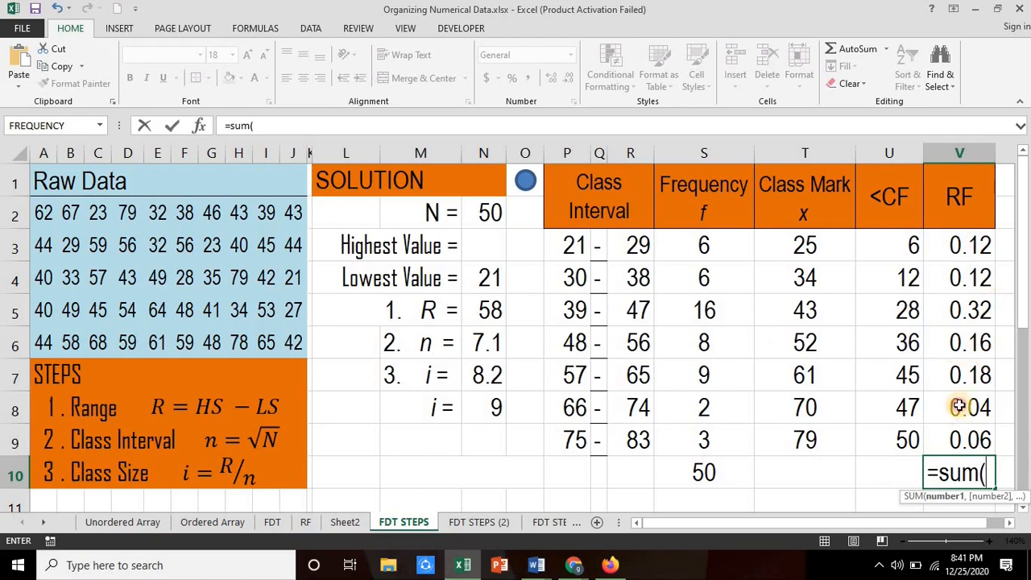
left_click_drag(958, 244, 960, 439)
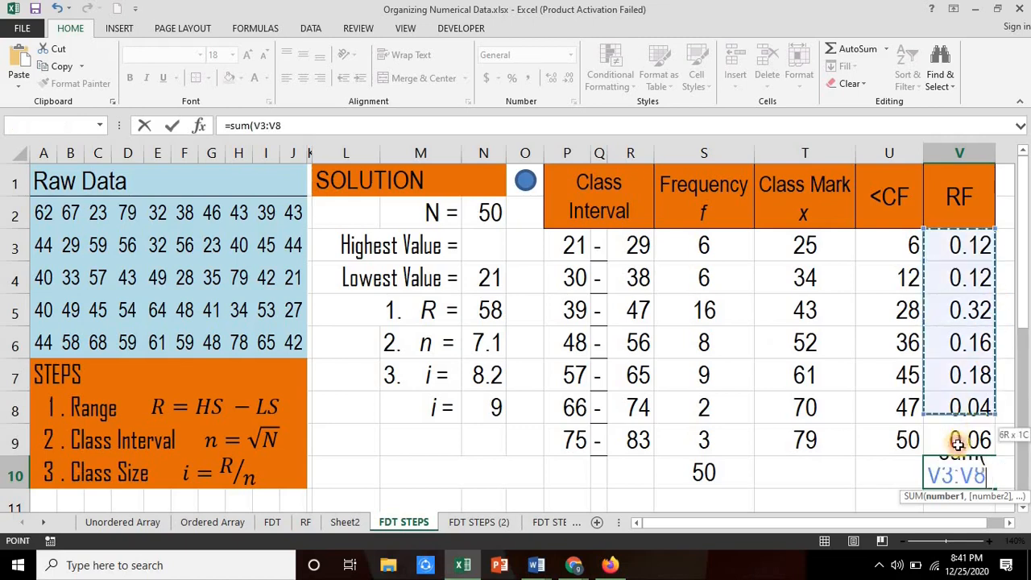
key("Return")
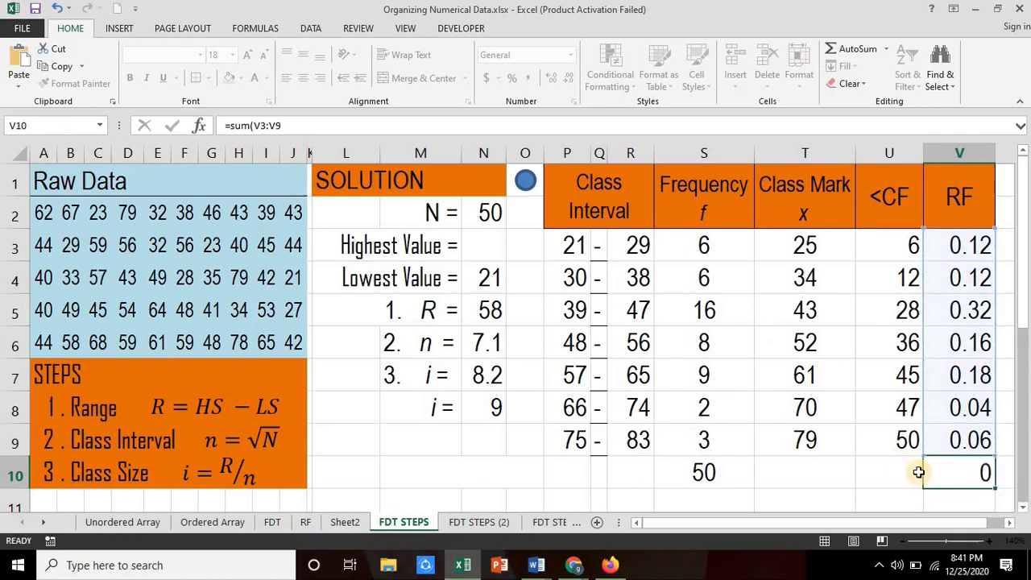
Step: Format the relative frequencies in V3:V10 as percentages and center the table contents in P3:V10
left_click_drag(971, 211, 957, 435)
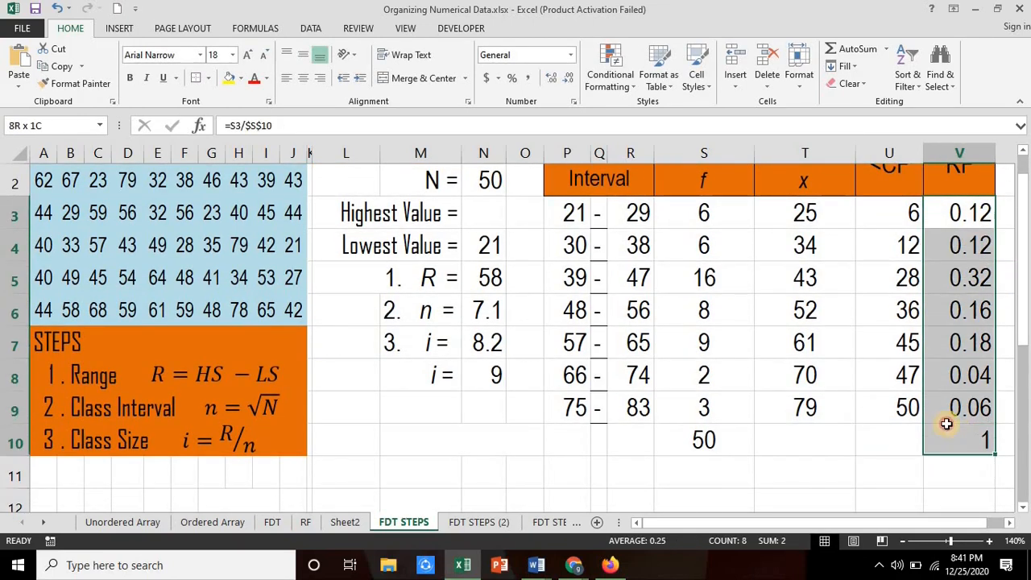
left_click(512, 78)
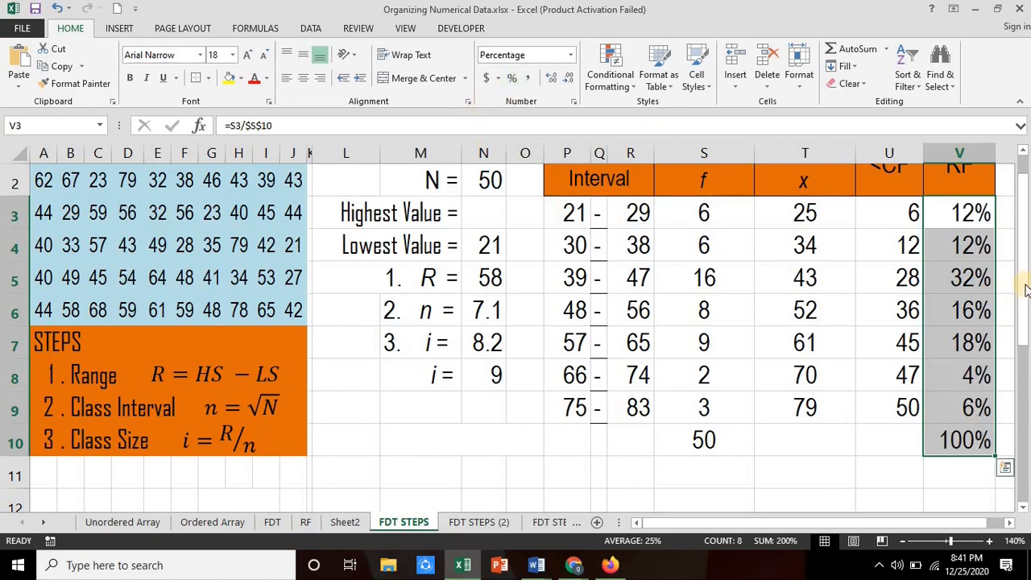
left_click_drag(1028, 290, 1027, 272)
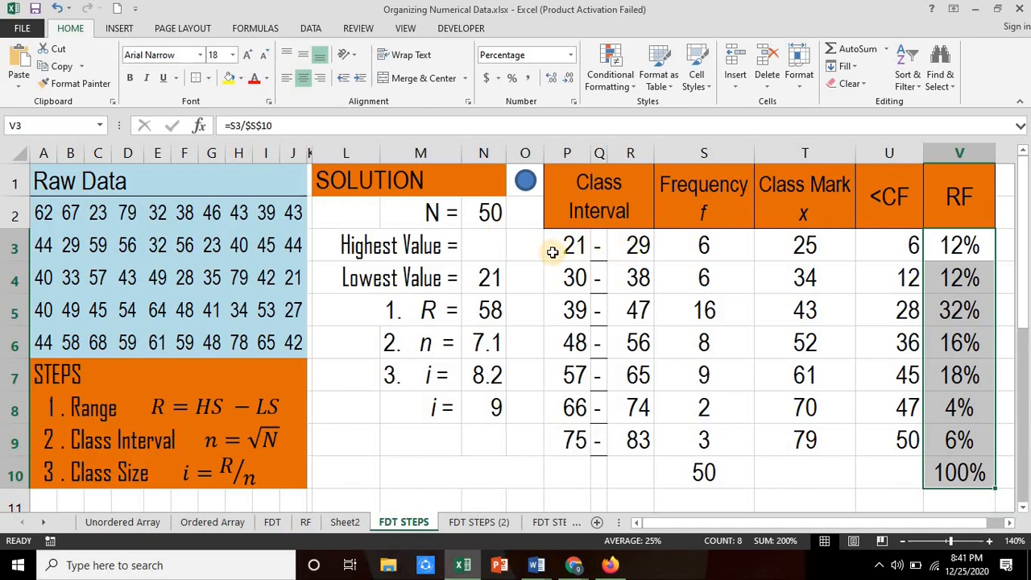
left_click_drag(553, 252, 959, 473)
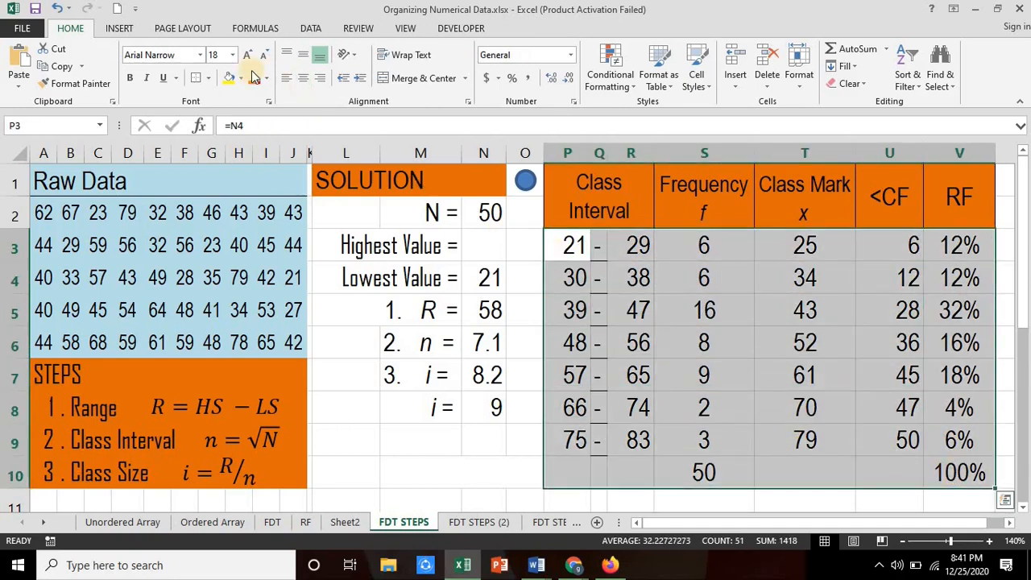
left_click(305, 86)
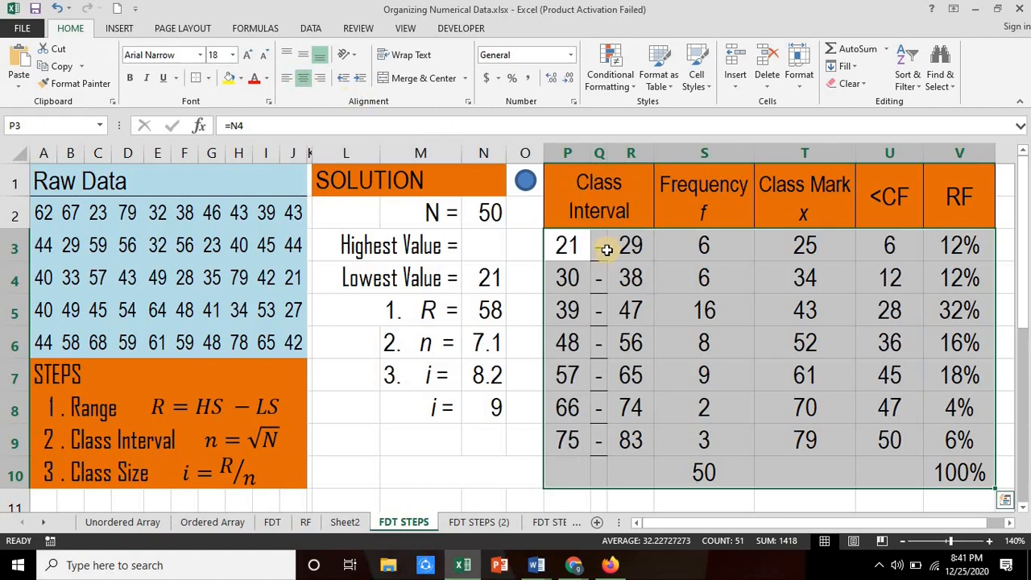
Step: Enter the closing text THANK YOU! in the merged cell M10 below the solution values
left_click(428, 474)
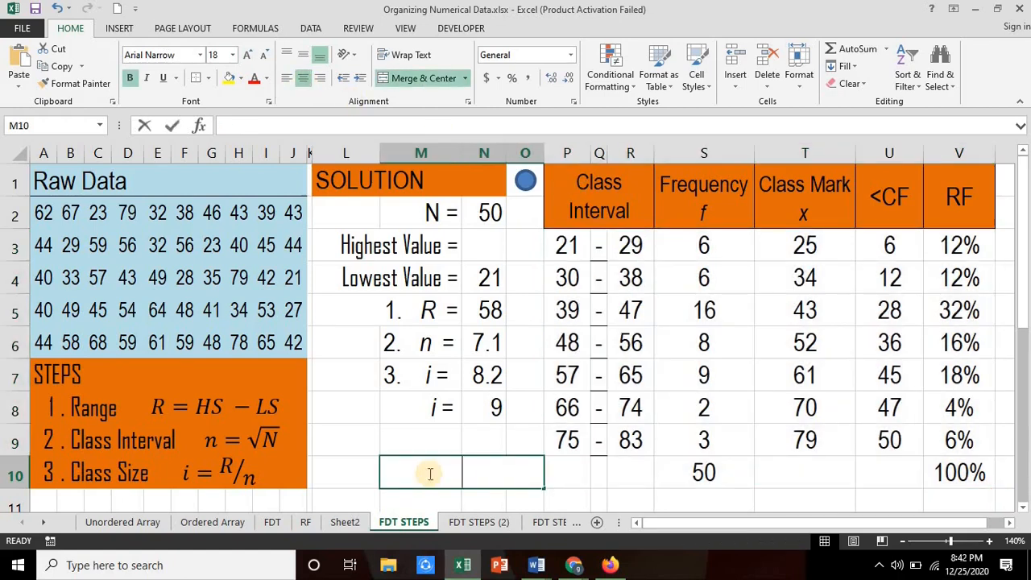
type("THANK YOU")
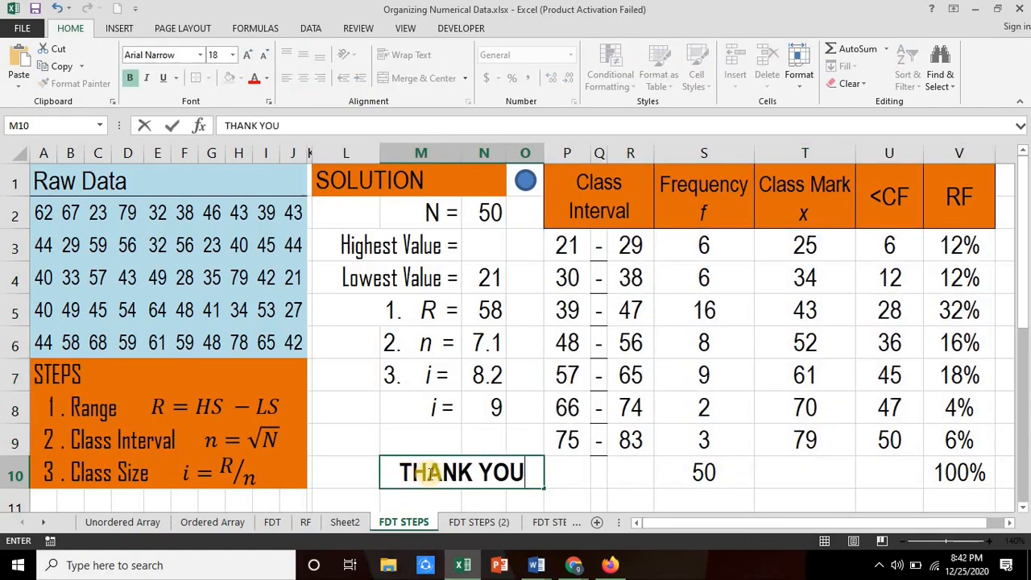
type("!")
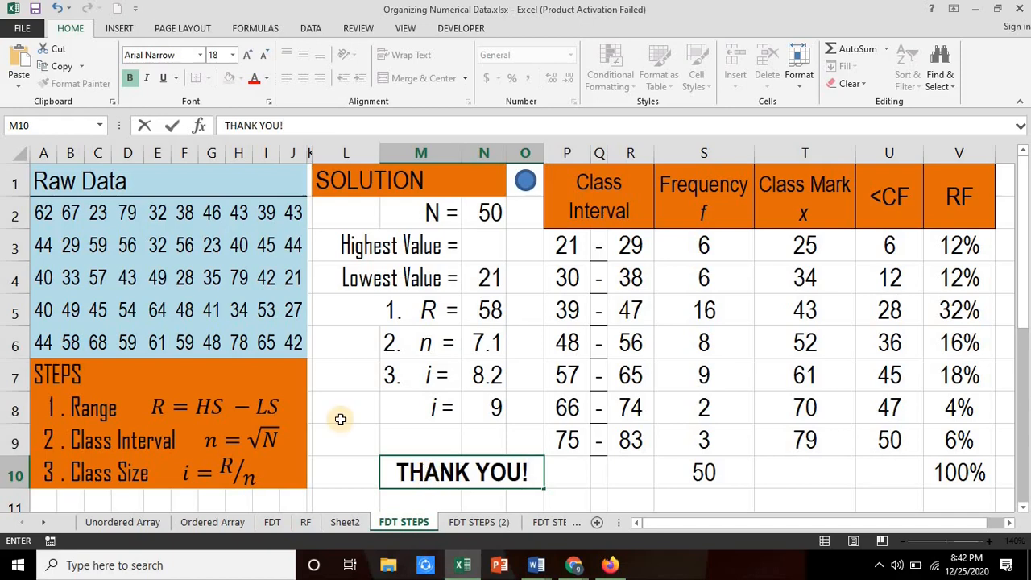